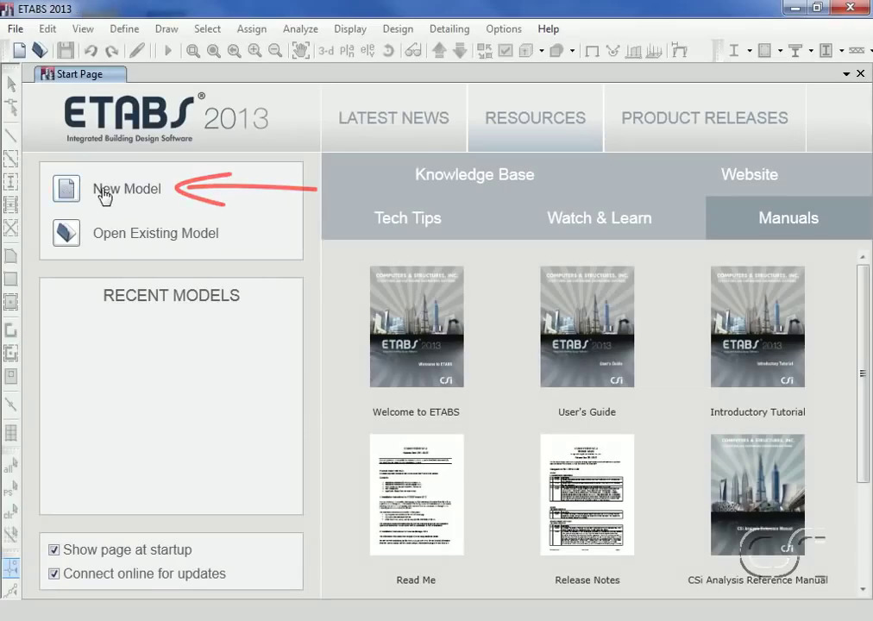
Create a new model initialized from built-in settings with U.S. Customary display units and the ACI 318-11 concrete design code
click(104, 196)
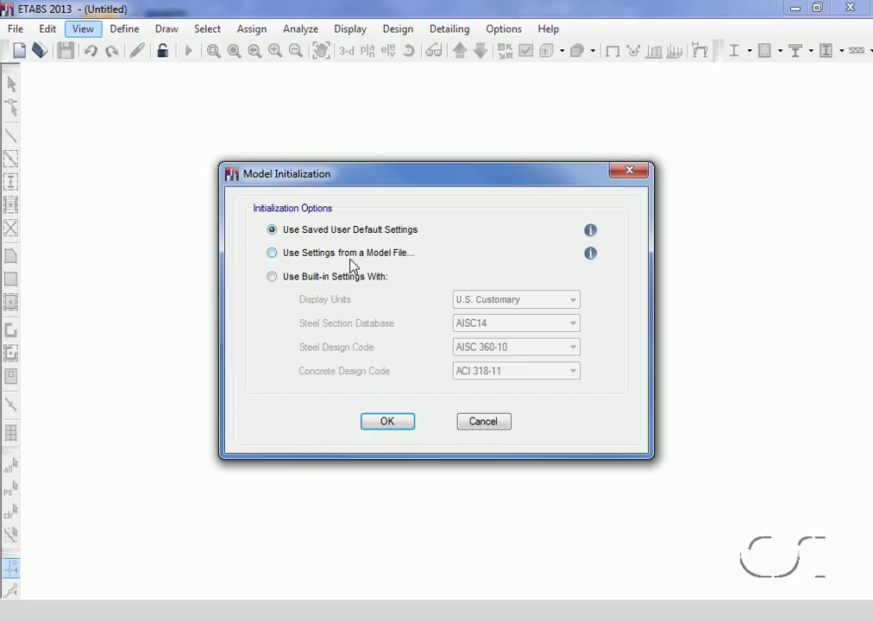
click(288, 283)
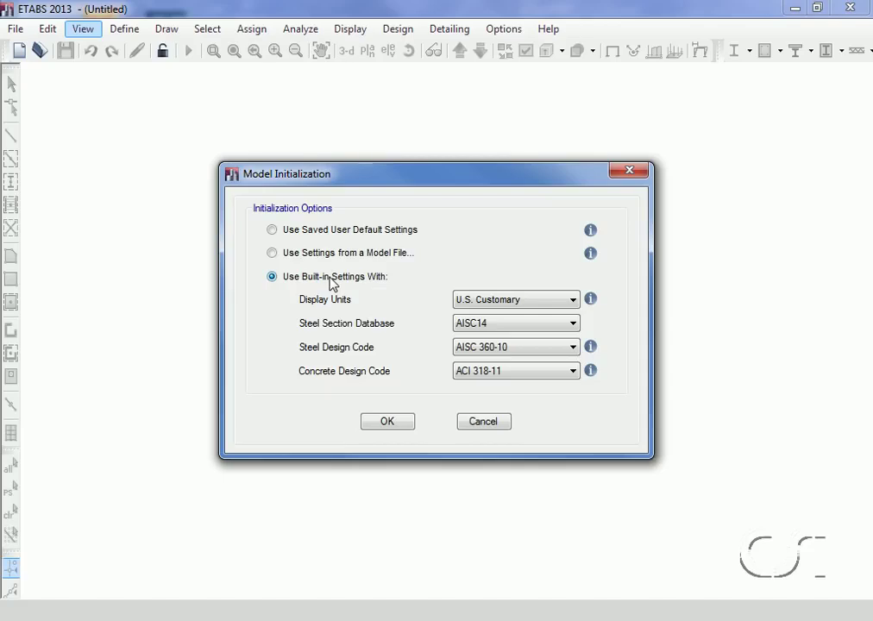
click(474, 302)
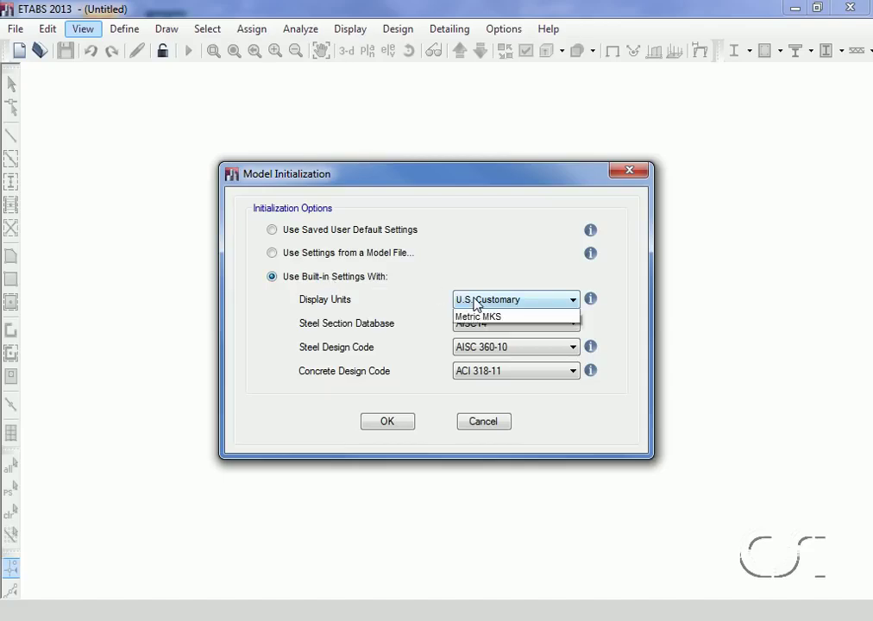
click(477, 316)
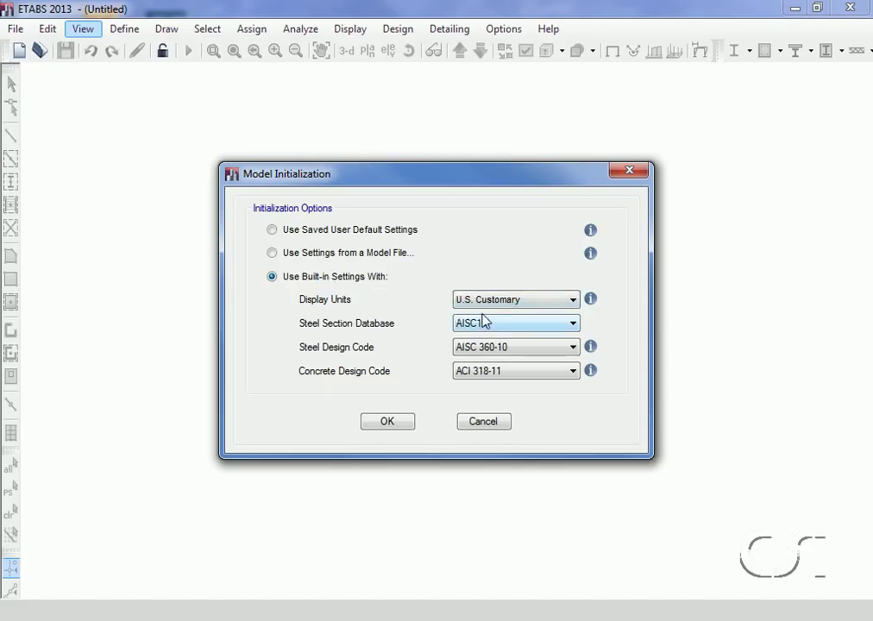
mouse_move(591, 299)
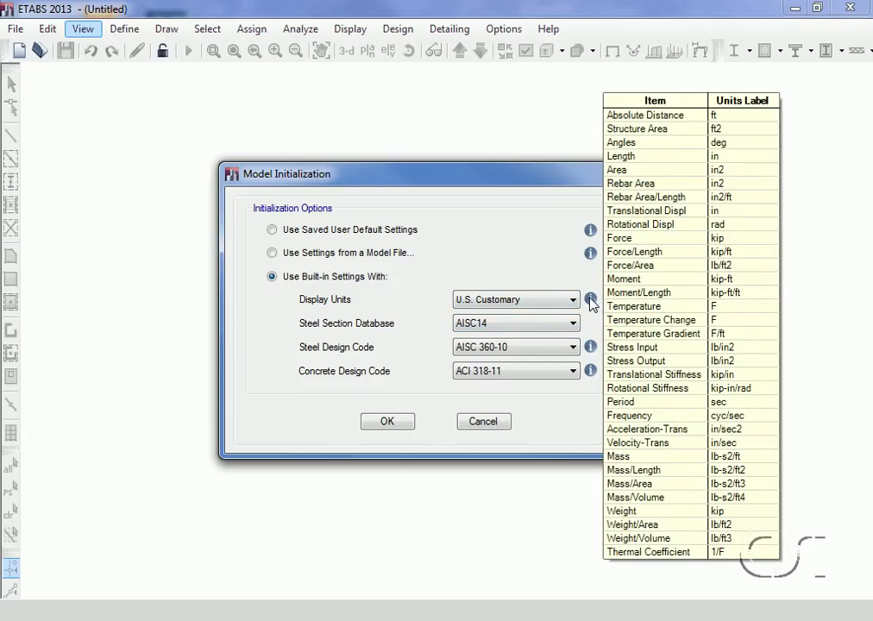
click(498, 371)
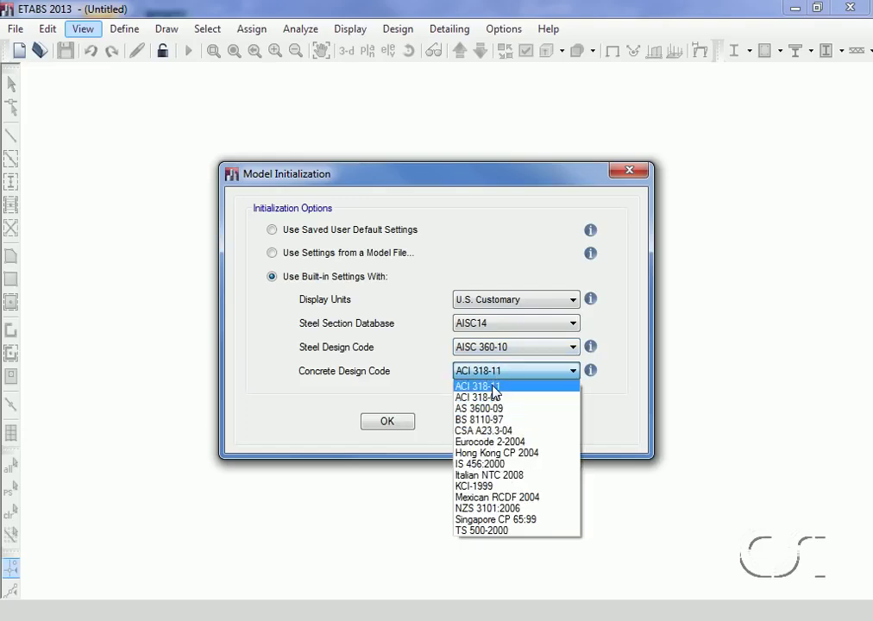
click(493, 387)
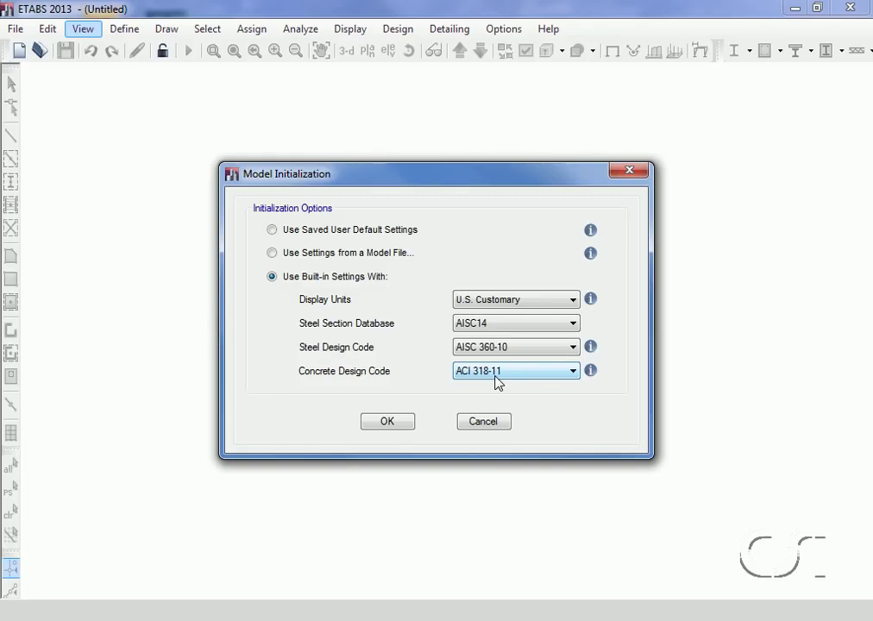
click(390, 422)
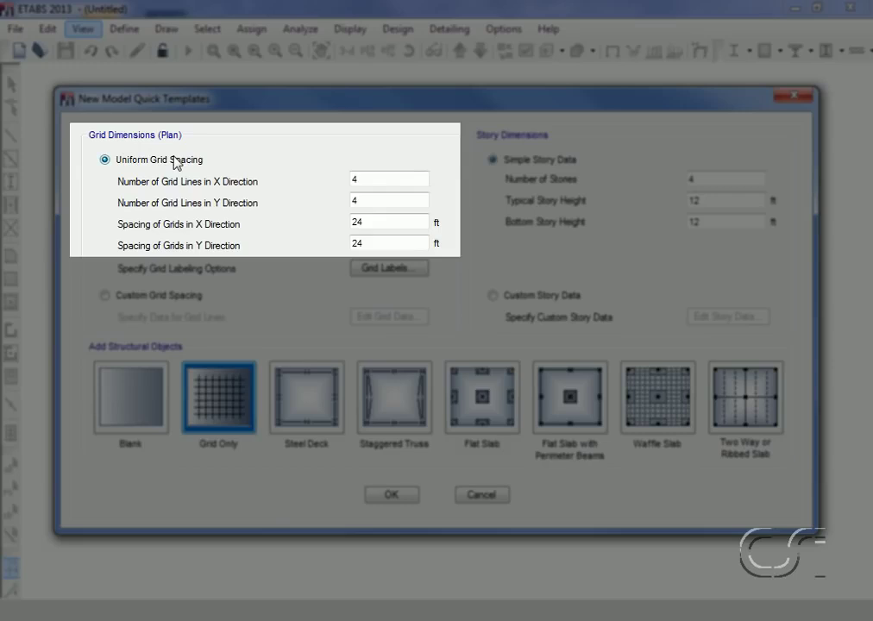
Define the uniform plan grid with 5 grid lines in the X direction, 22 ft X spacing and 18 ft Y spacing
double_click(365, 179)
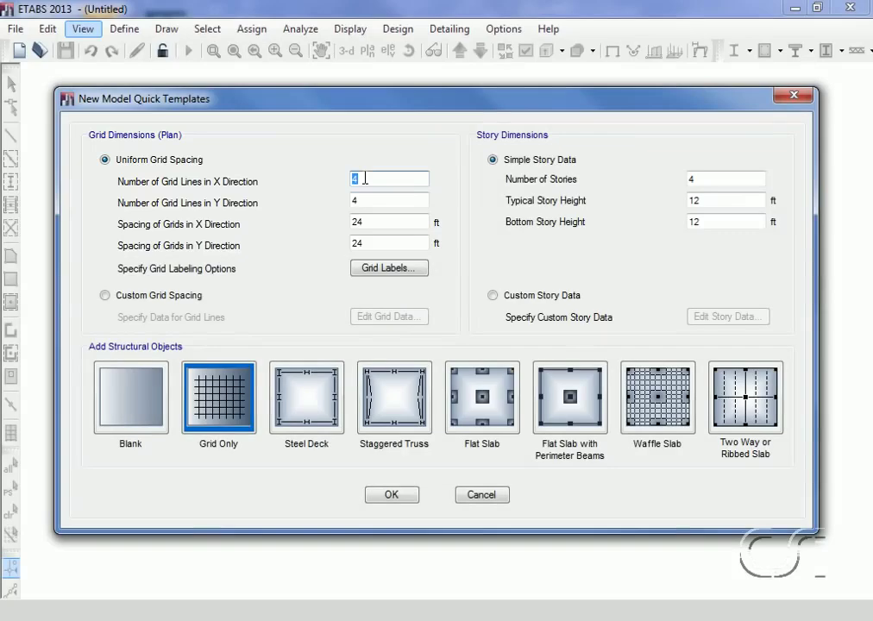
text(5)
click(365, 198)
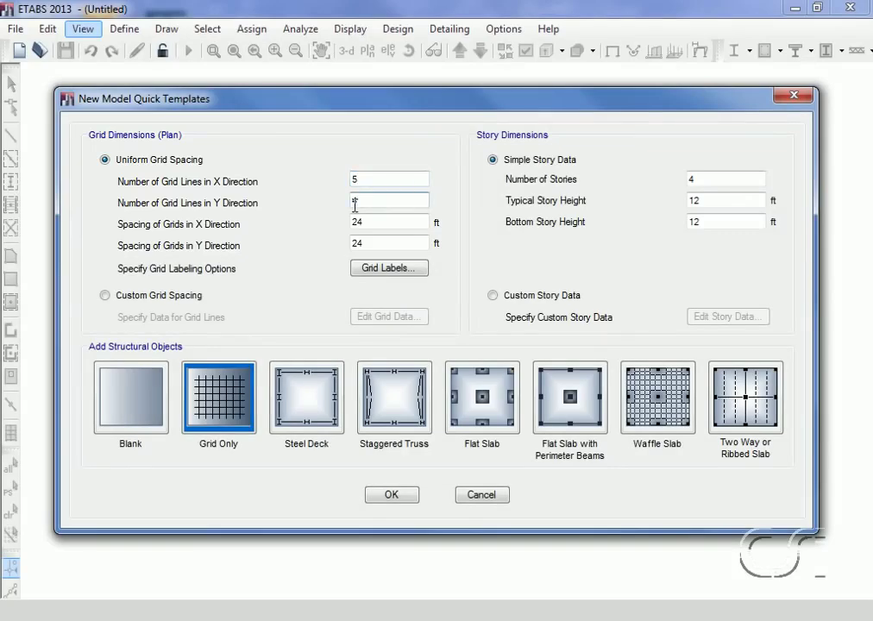
double_click(374, 221)
text(22)
click(370, 244)
double_click(362, 242)
text(18)
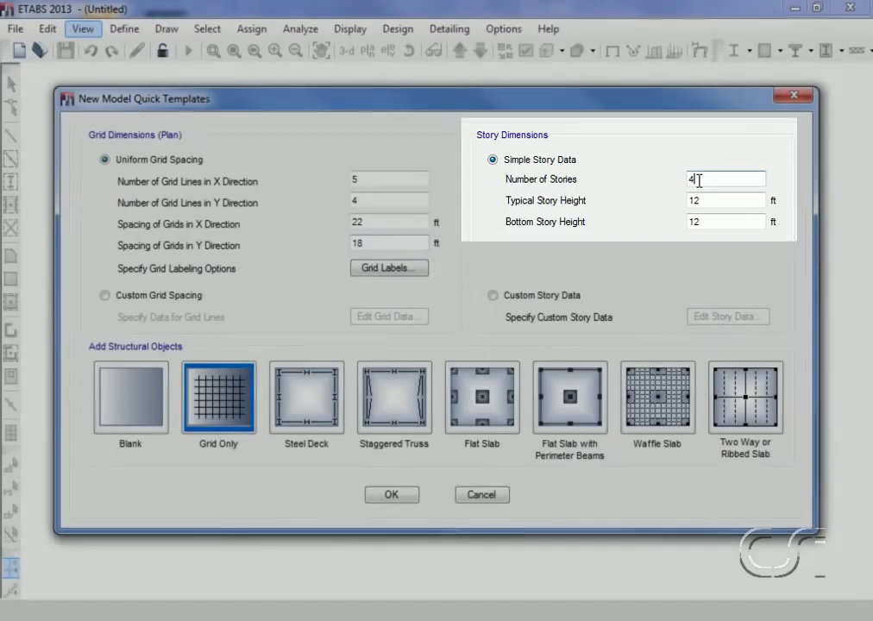
Set the number of stories to 6 in the simple story data
double_click(699, 182)
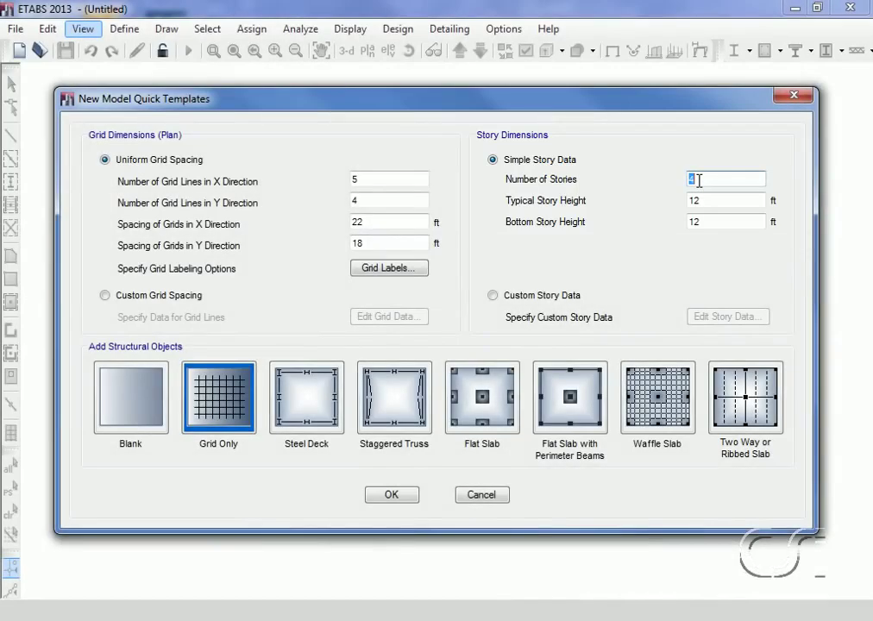
text(6)
click(701, 202)
click(703, 221)
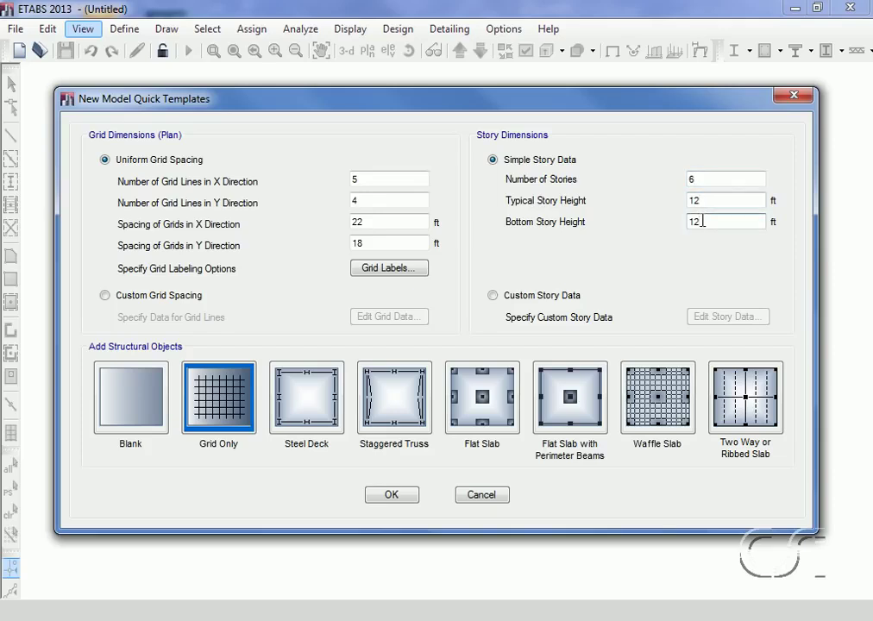
Choose the Flat Slab with Perimeter Beams template and set the drop panel size to 6 ft
click(585, 401)
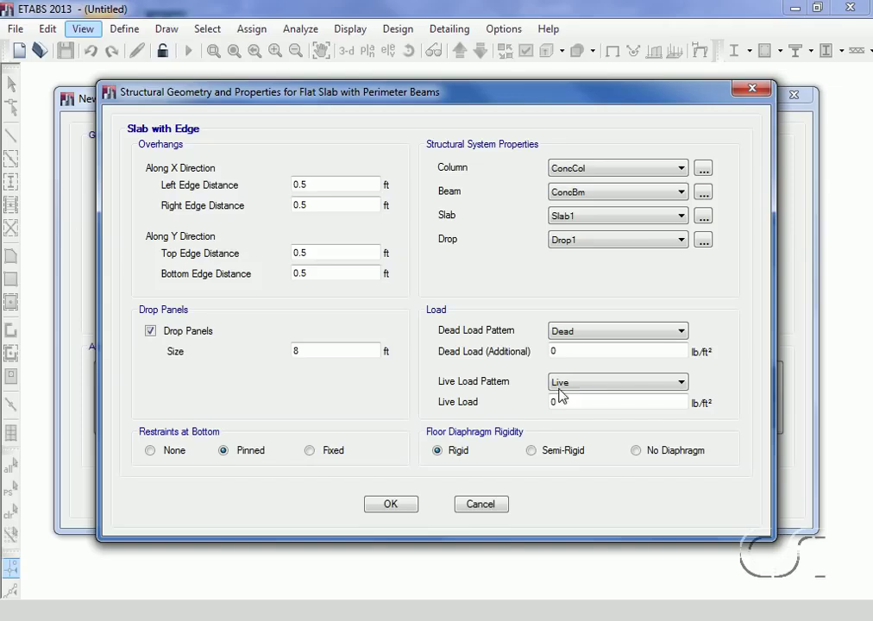
double_click(304, 351)
text(6)
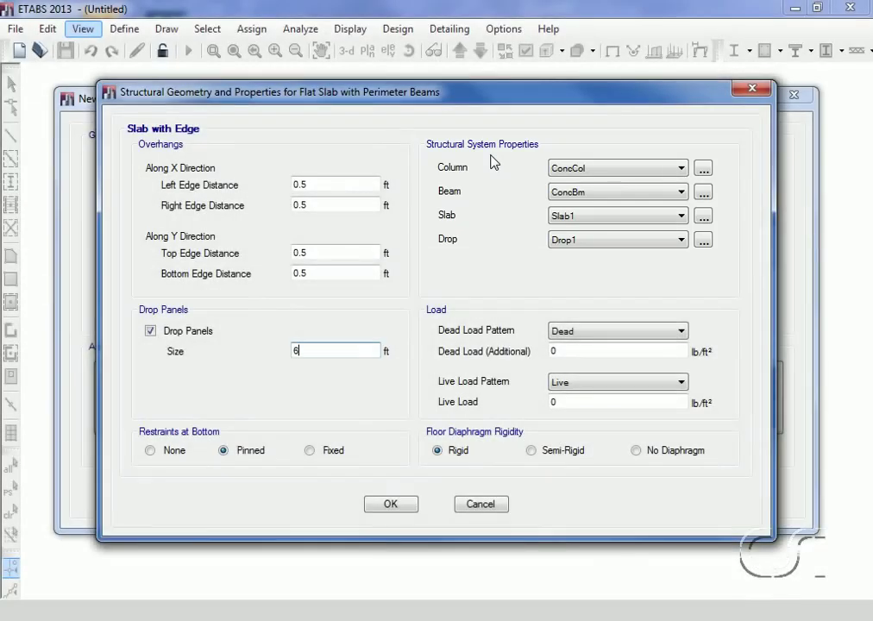
Add a rectangular concrete frame section for the columns, named Concrete Column, with a depth of 24 in
click(702, 169)
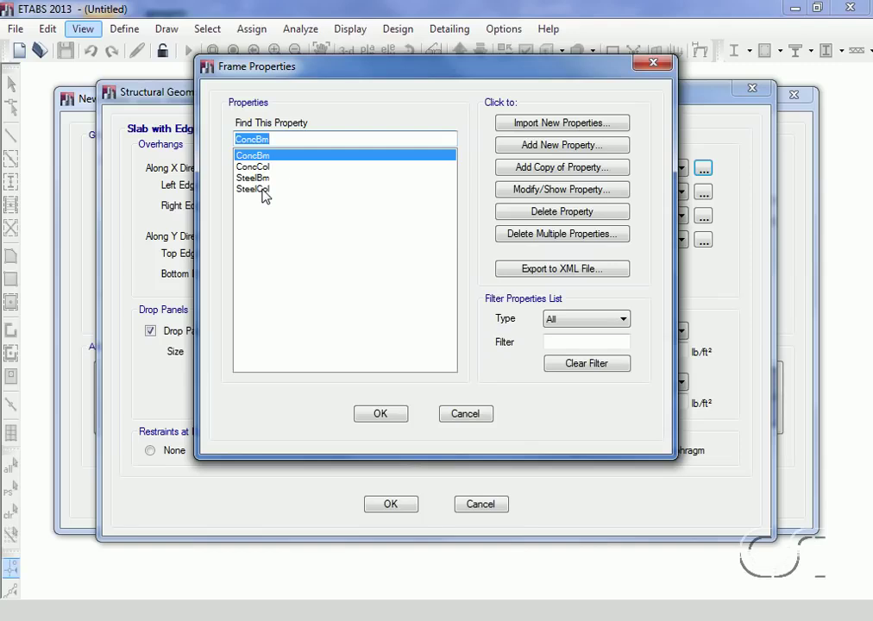
click(571, 147)
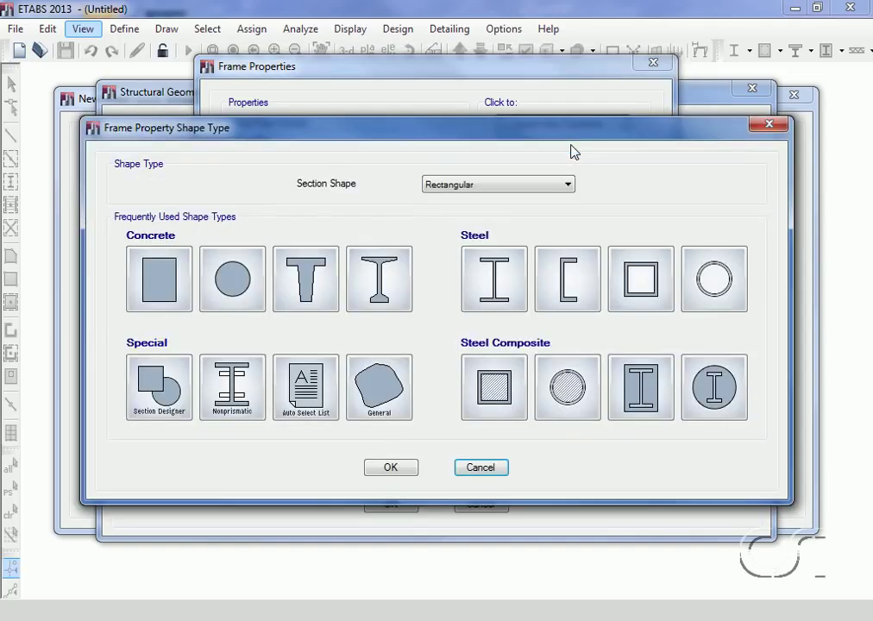
click(157, 285)
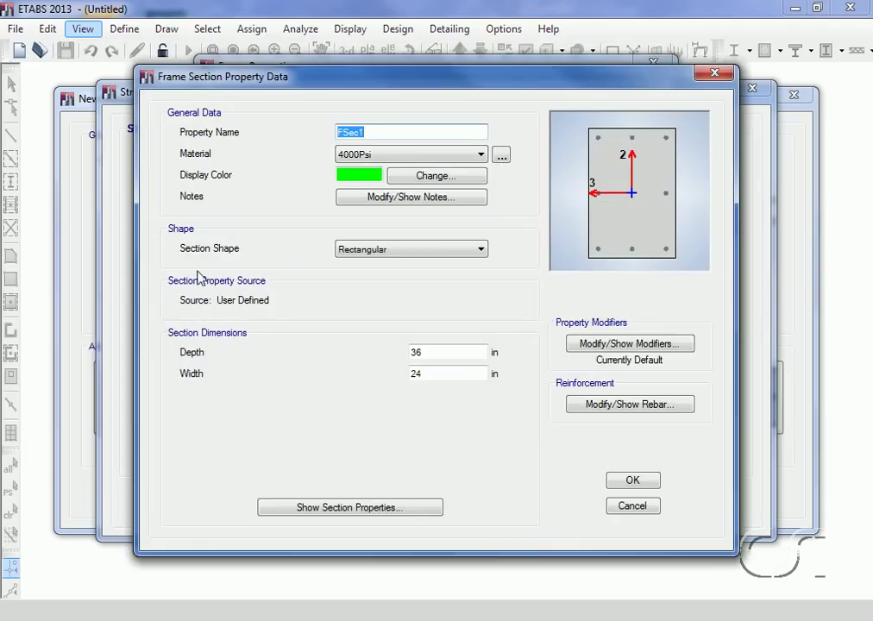
text(Concrete Column)
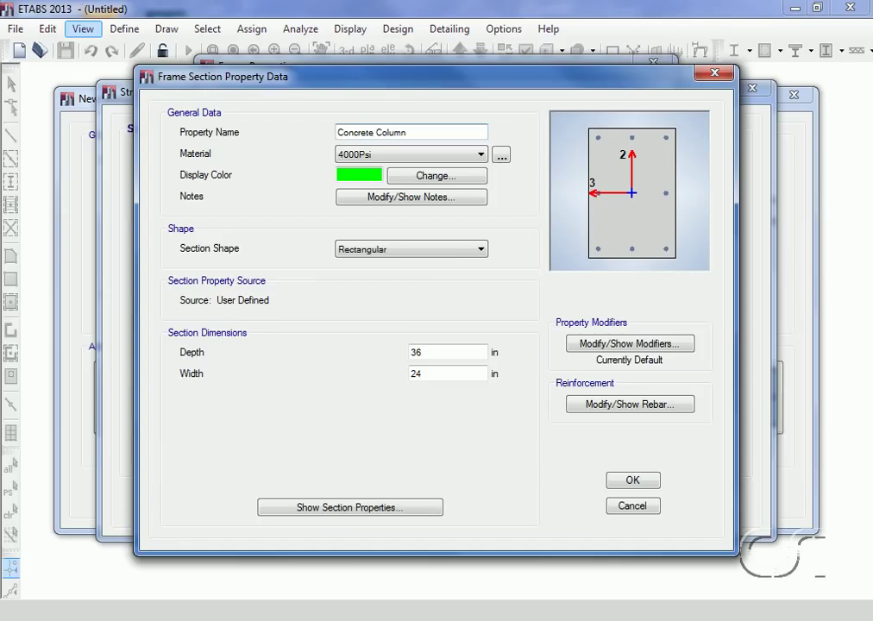
click(429, 354)
double_click(427, 353)
text(24)
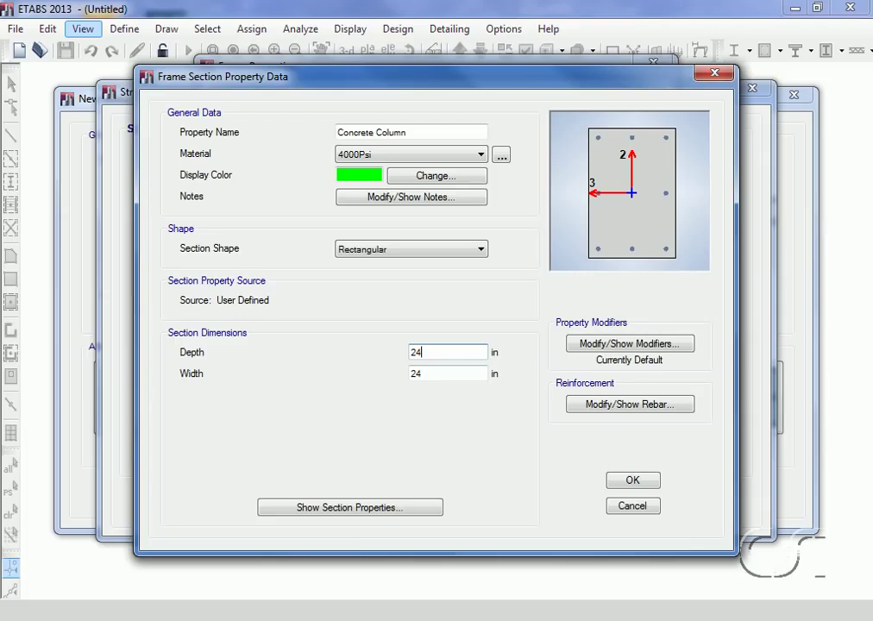
Review the column section's stiffness modifiers and reinforcement data, and accept Concrete Column as the template's column property
click(604, 347)
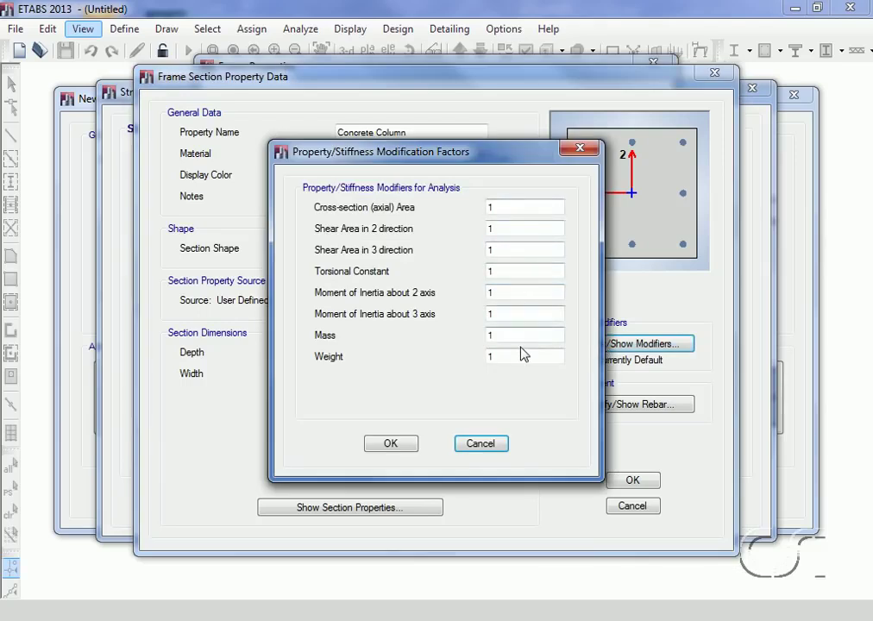
click(391, 444)
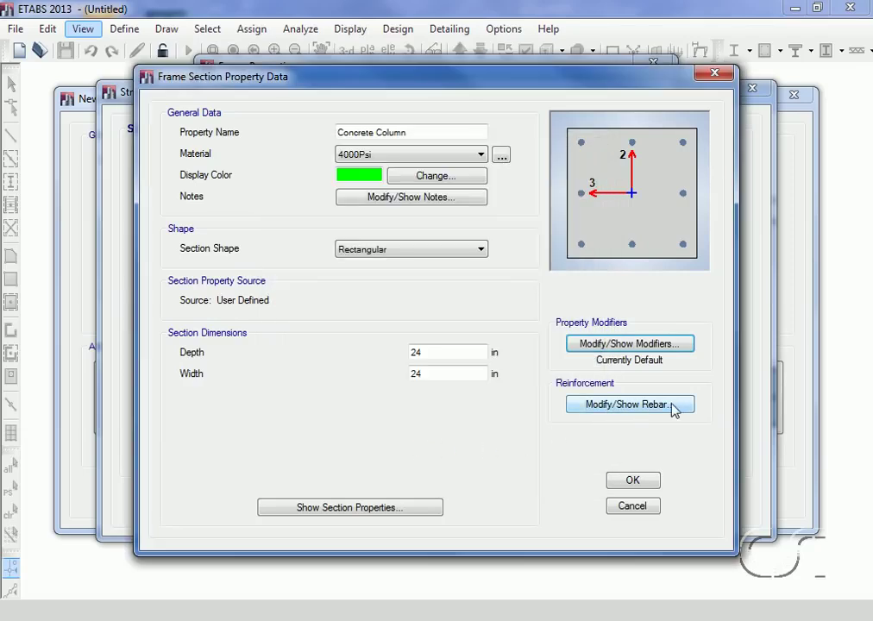
click(587, 405)
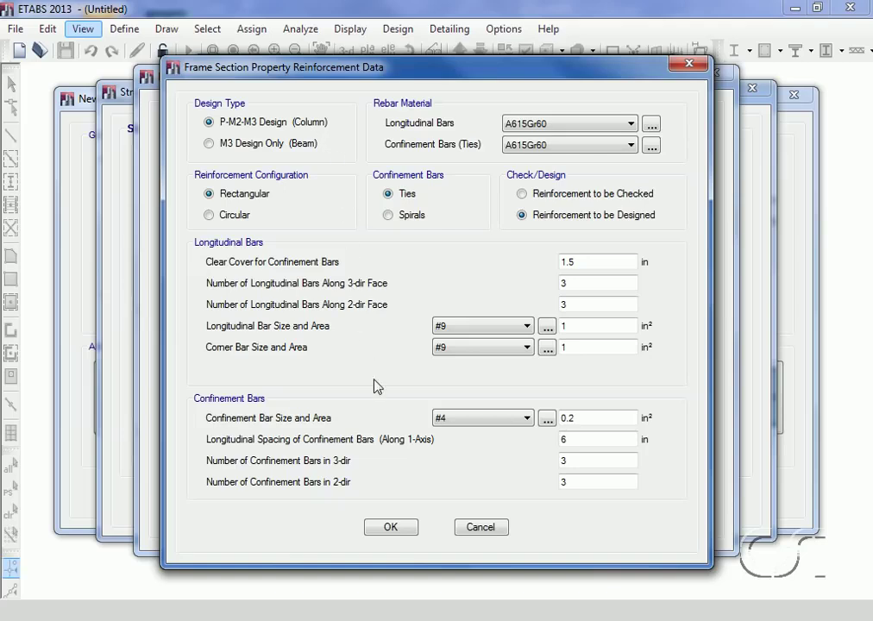
click(391, 528)
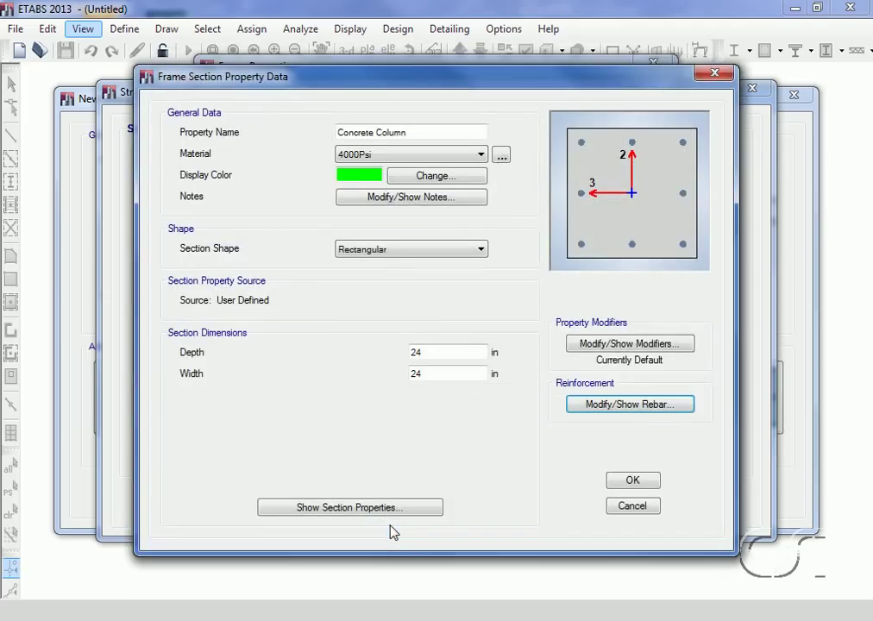
click(634, 481)
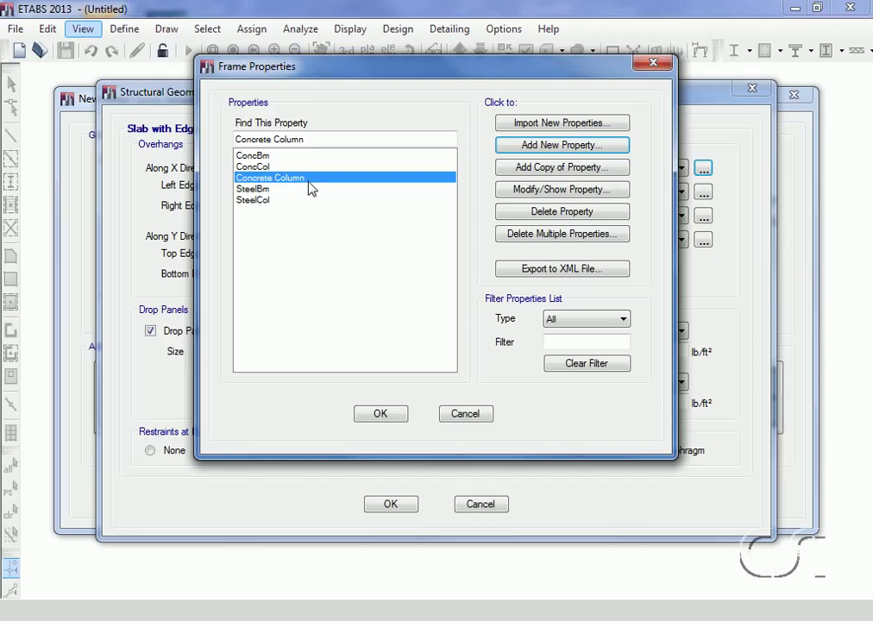
click(380, 415)
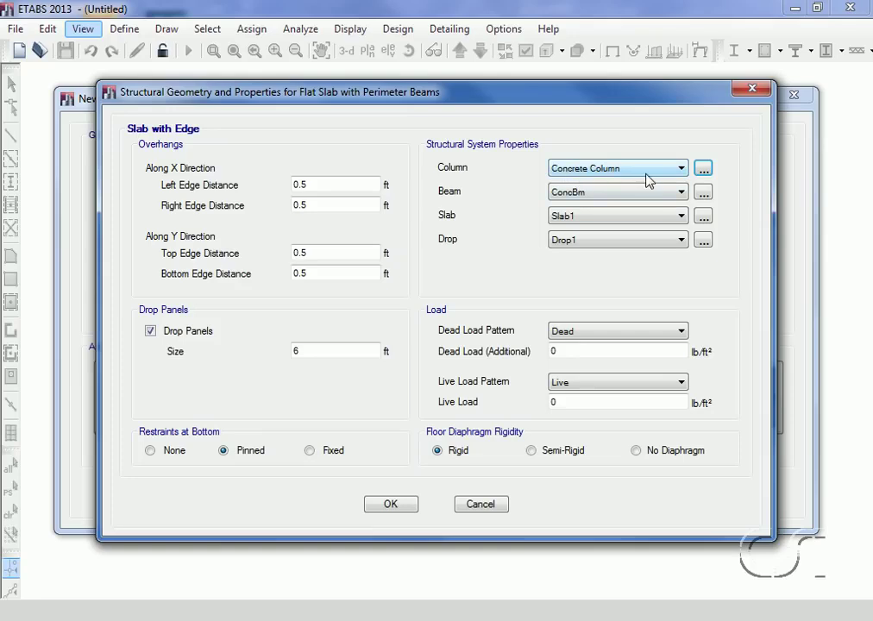
Add a rectangular concrete frame section for the beams, named Concrete Beam, with a depth of 30 in
click(703, 193)
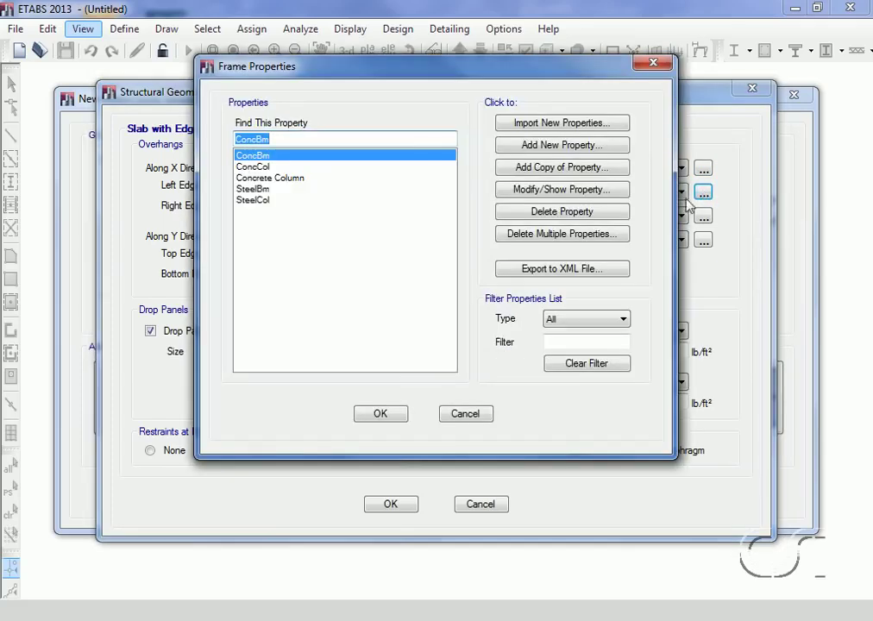
click(561, 145)
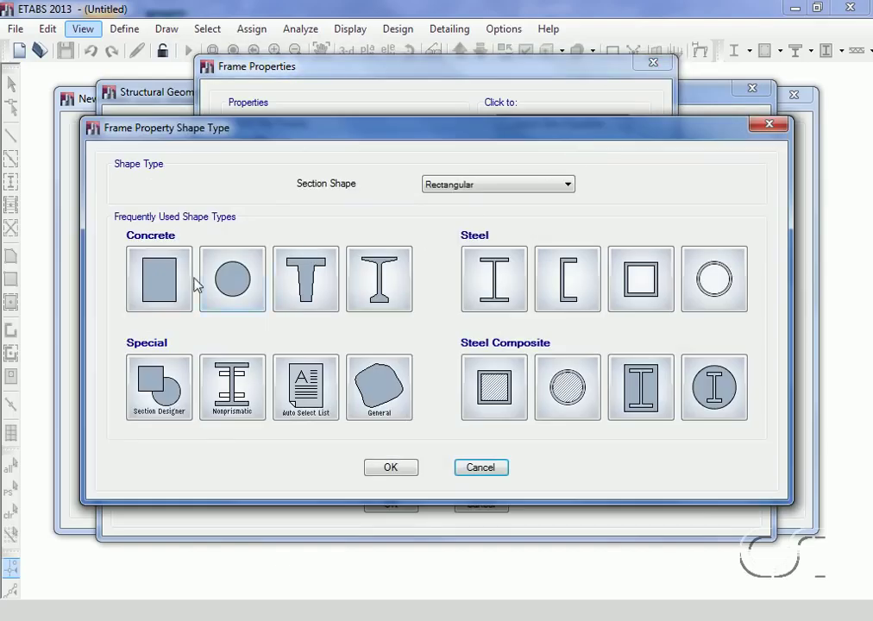
click(164, 286)
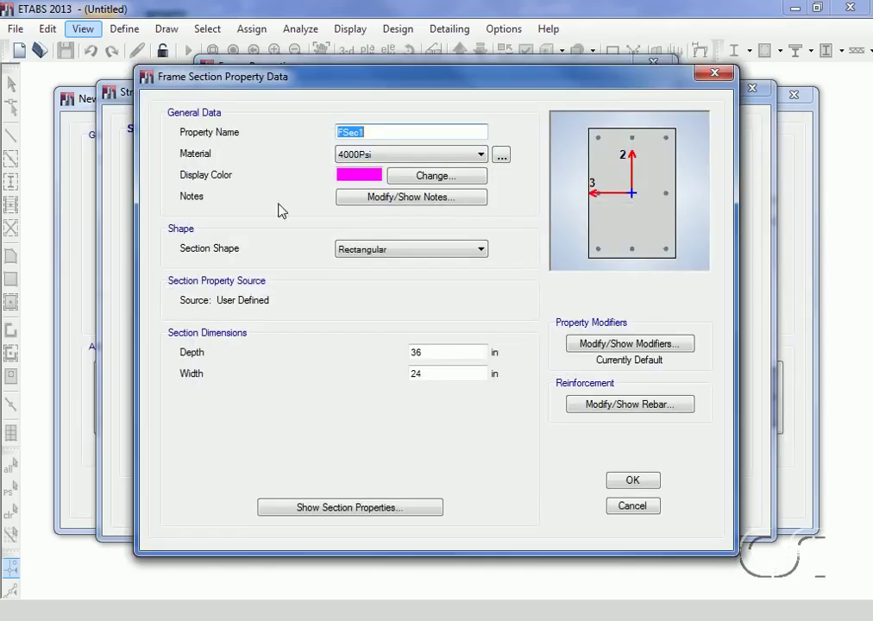
text(Concrete Beam)
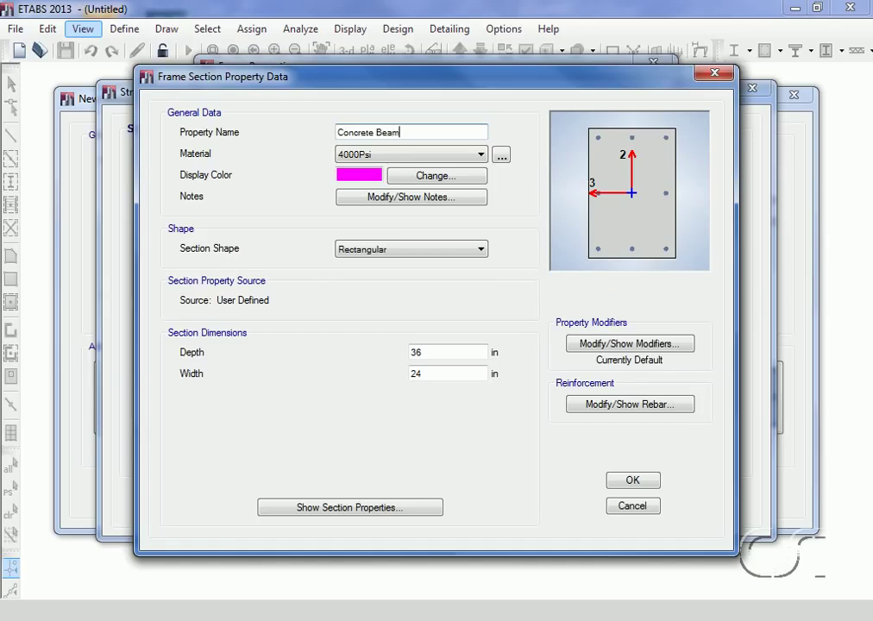
double_click(424, 352)
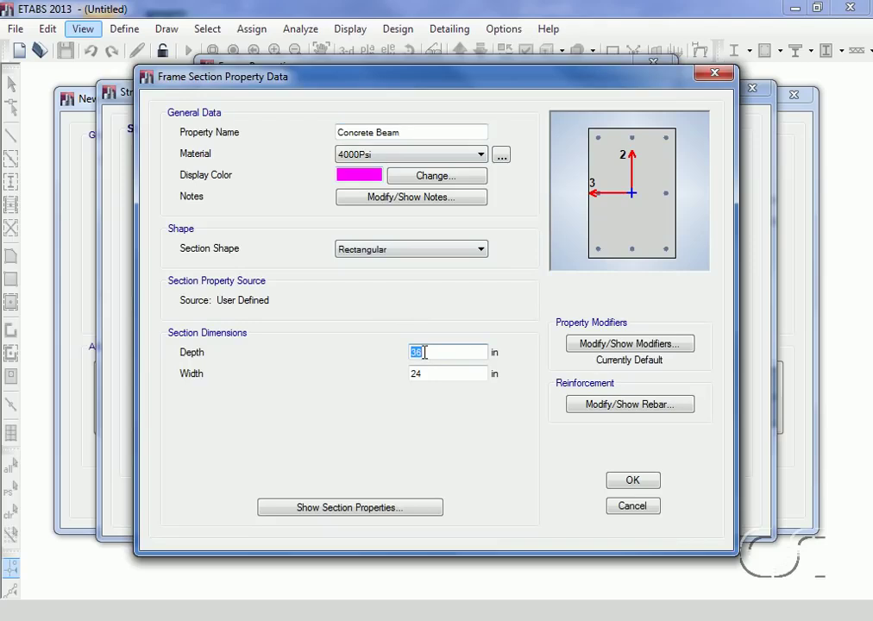
text(30)
Set the beam section's reinforcement design type to M3 Design Only (Beam) and accept the section
click(592, 407)
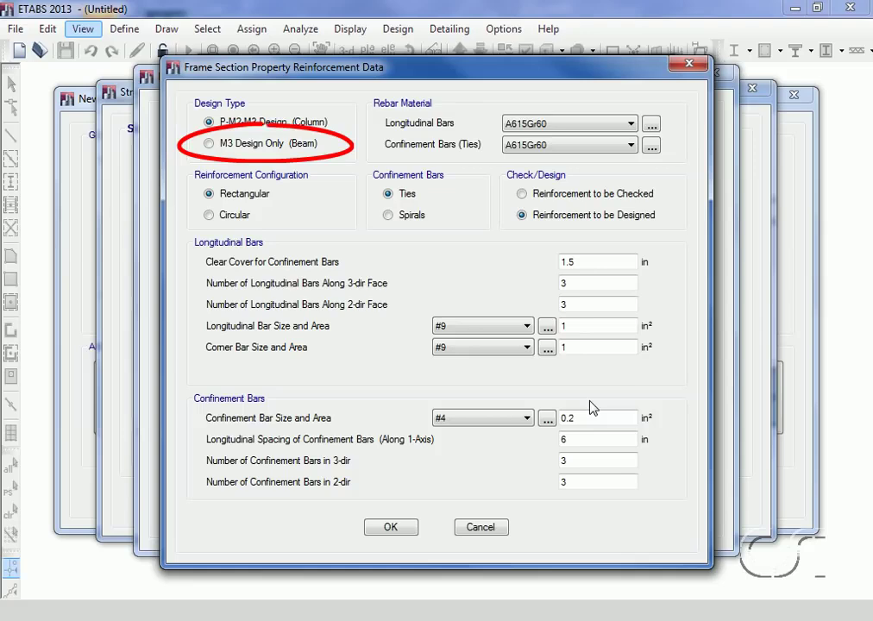
click(209, 144)
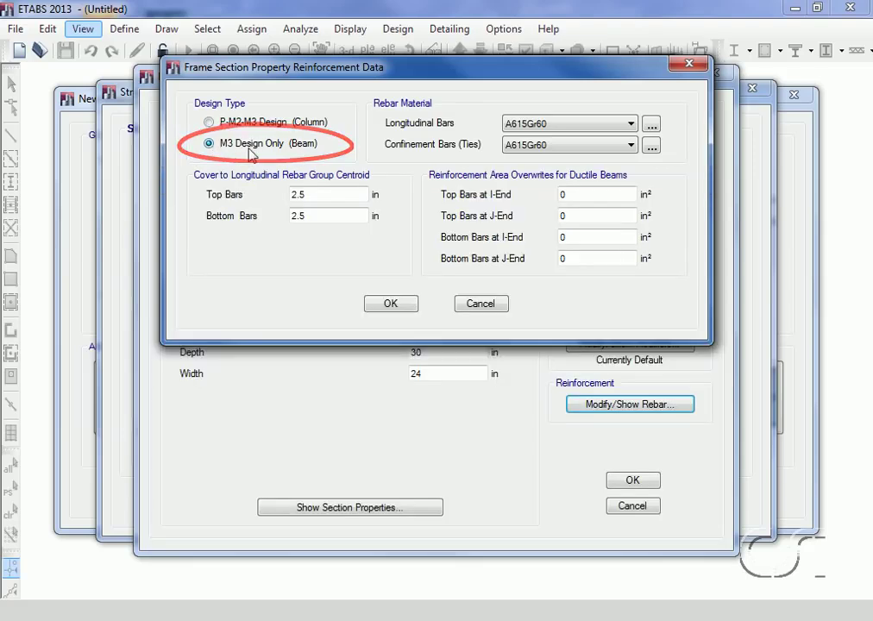
click(391, 305)
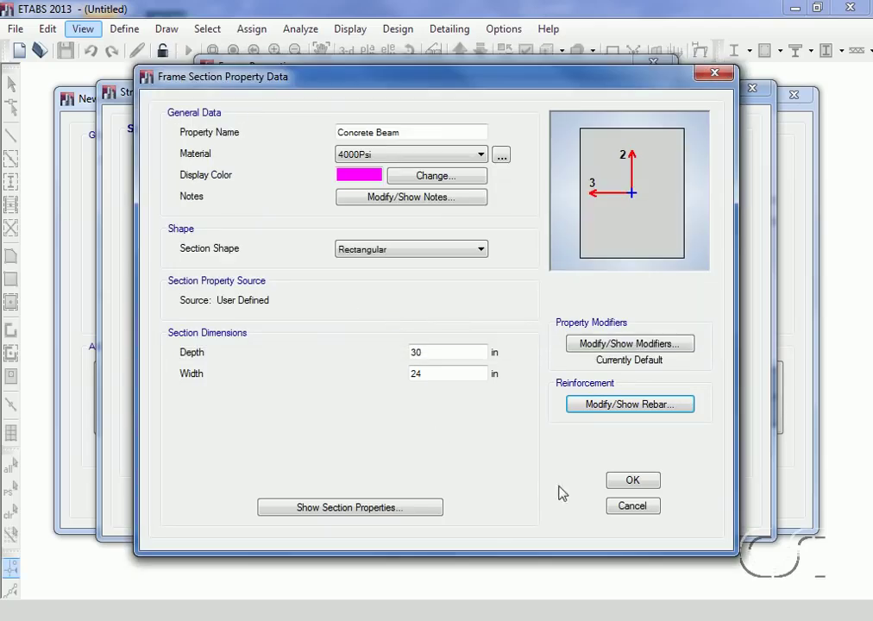
click(633, 482)
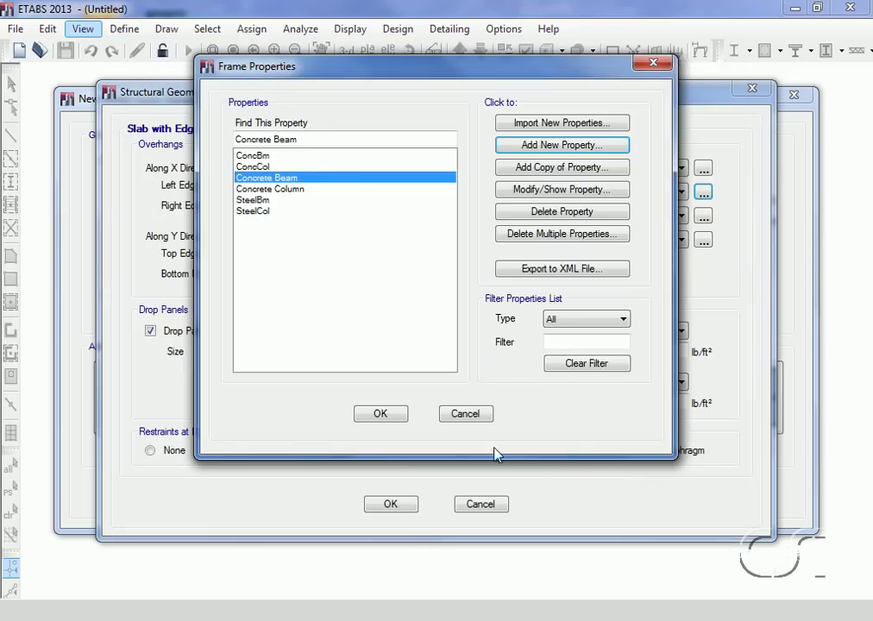
Accept Concrete Beam as the template's beam property, and review the Slab1 slab property's material and thickness
click(385, 419)
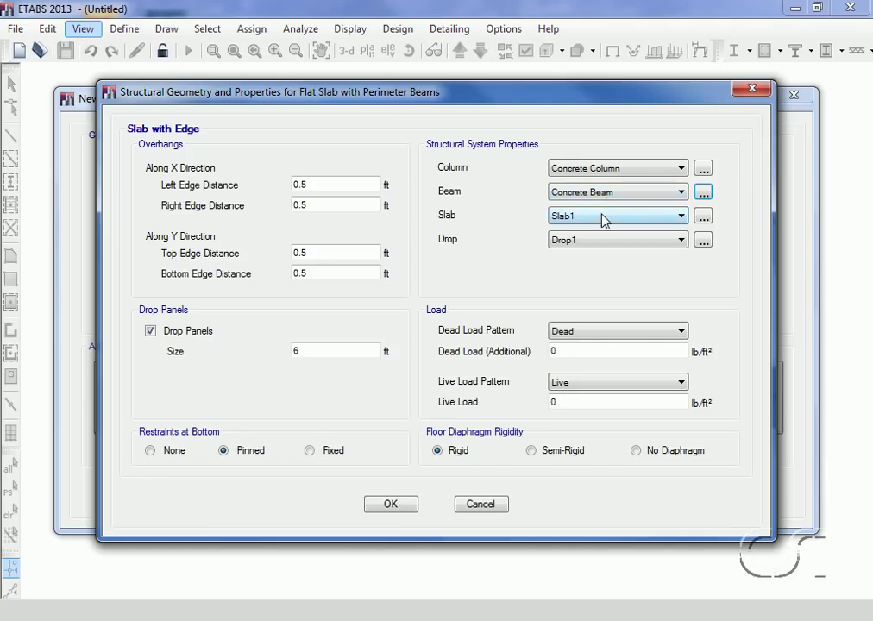
click(706, 219)
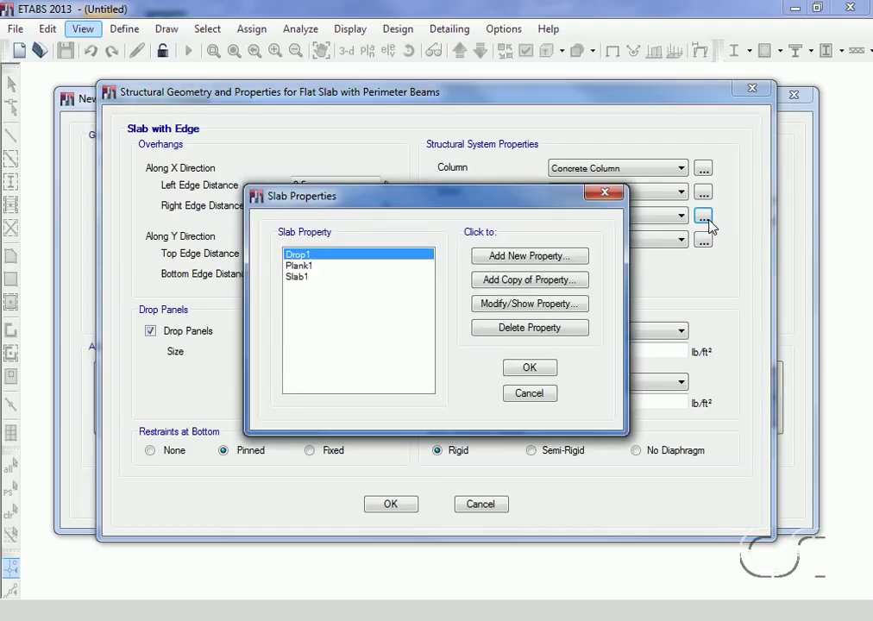
click(293, 277)
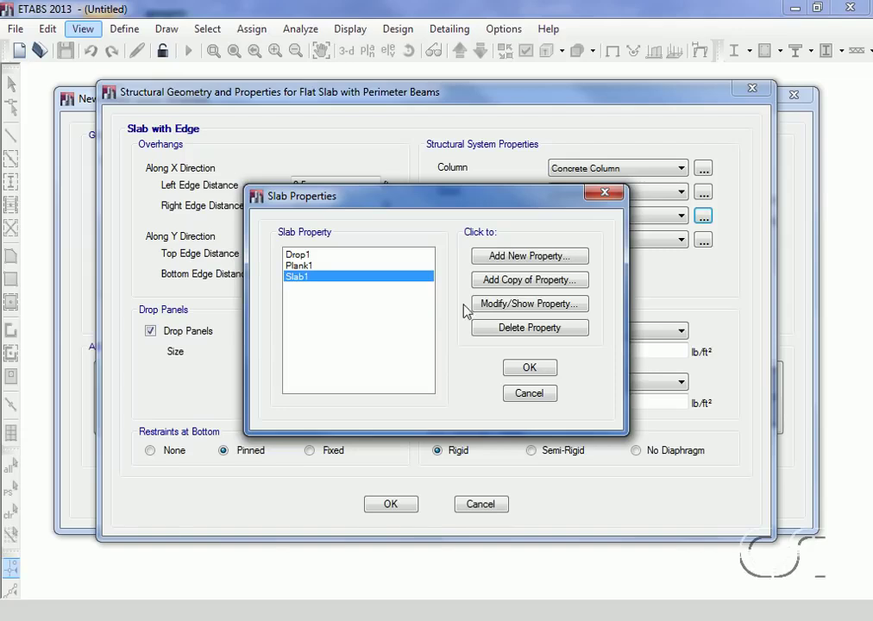
click(541, 305)
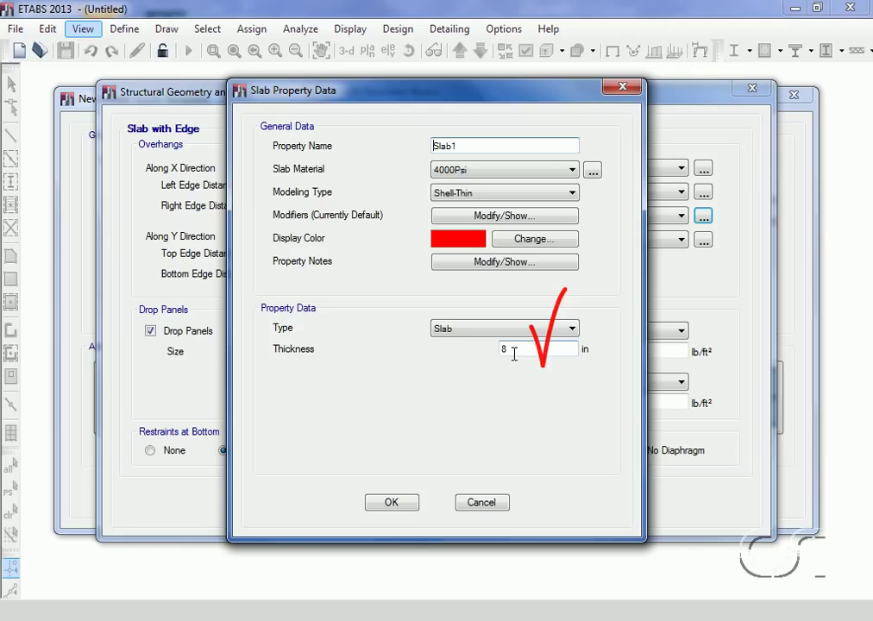
click(397, 506)
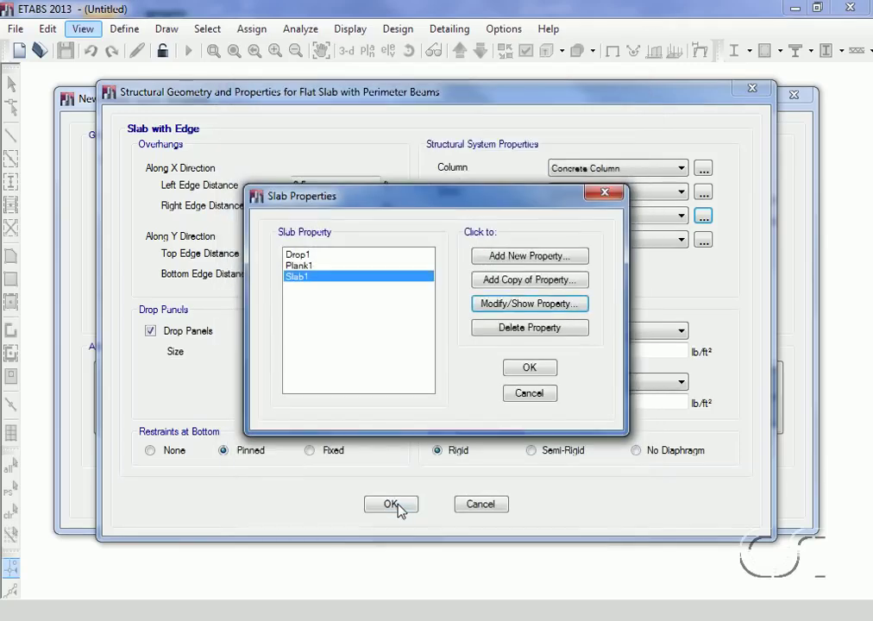
click(530, 368)
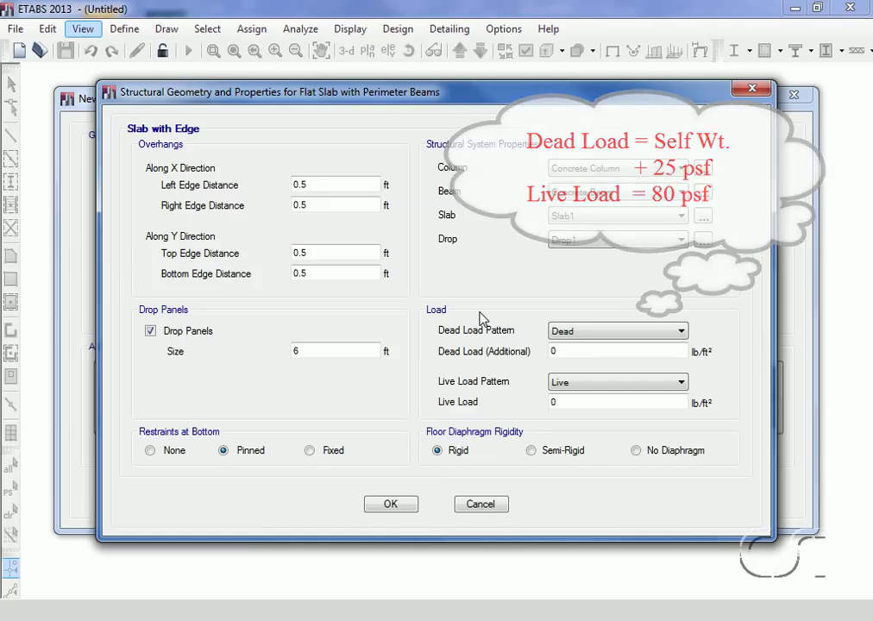
Set the additional dead load to 25 lb/ft² and the live load to 80 lb/ft², and generate the model from the template
double_click(559, 352)
text(25)
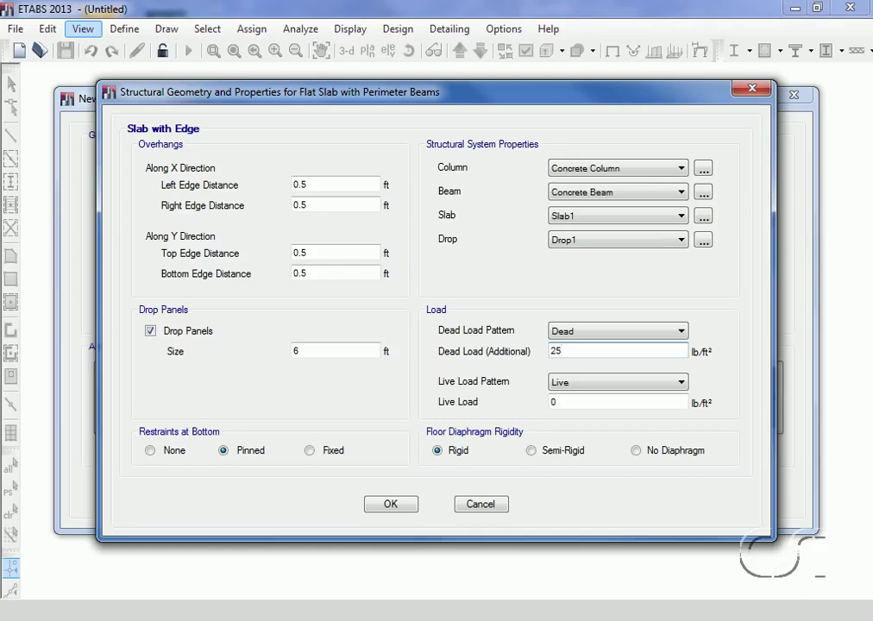
double_click(563, 402)
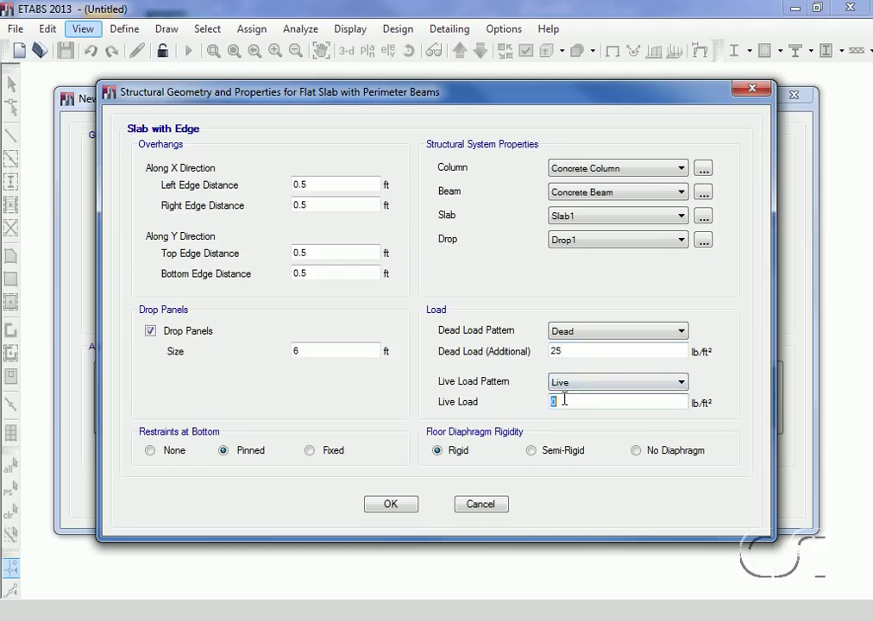
text(80)
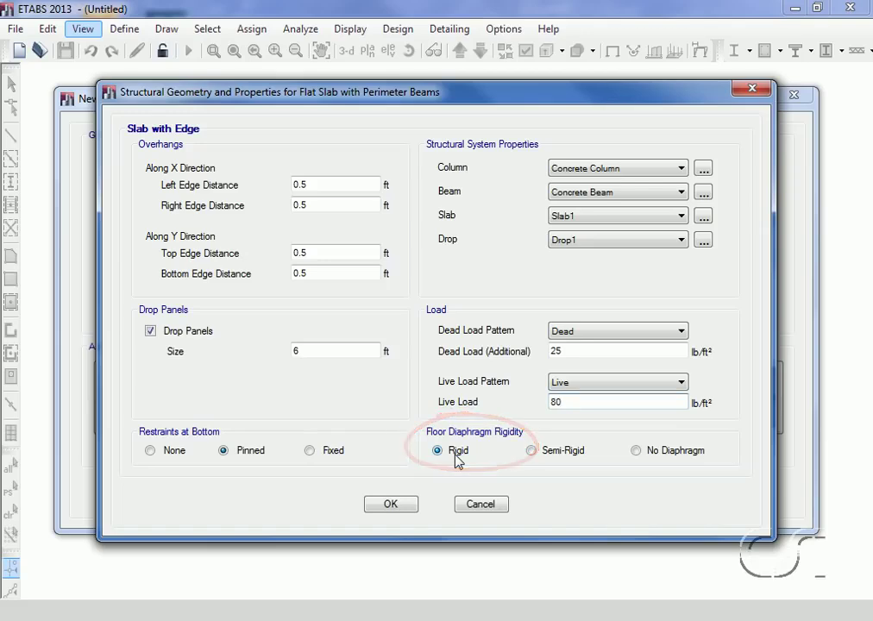
click(390, 507)
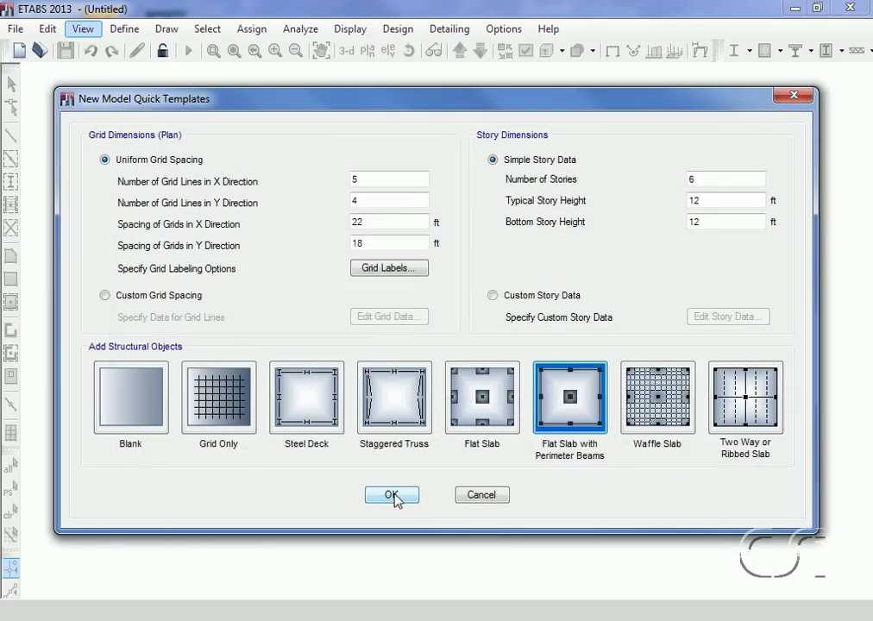
click(392, 496)
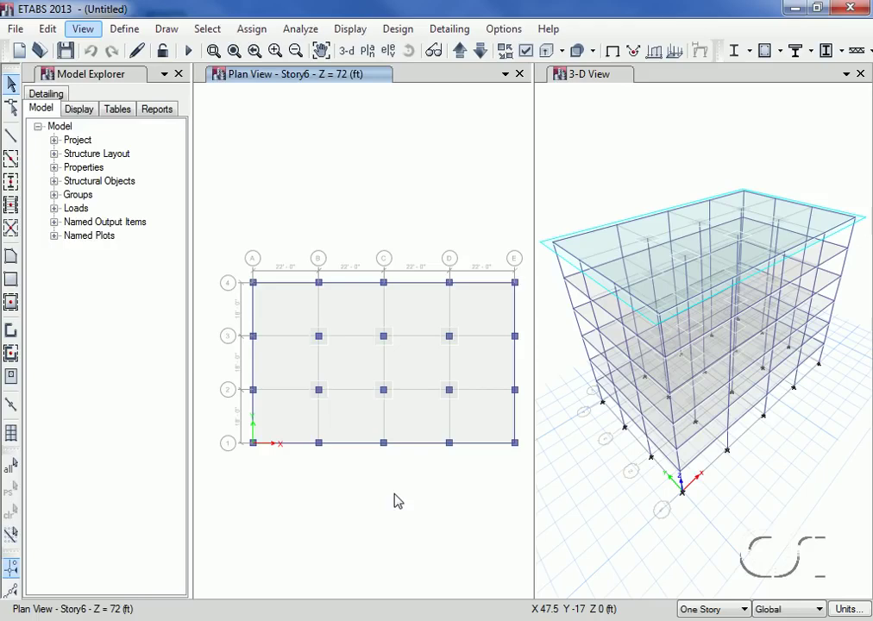
click(585, 116)
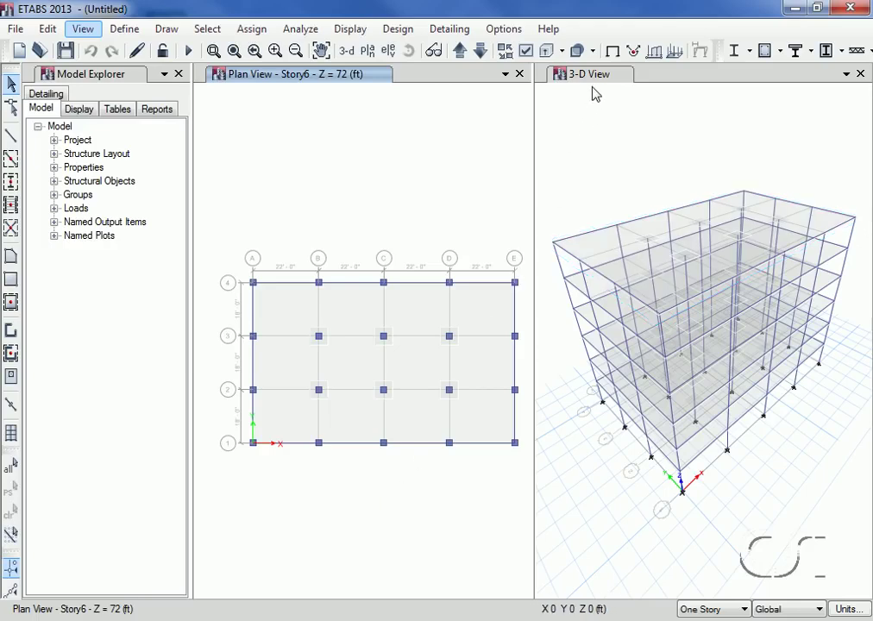
click(506, 74)
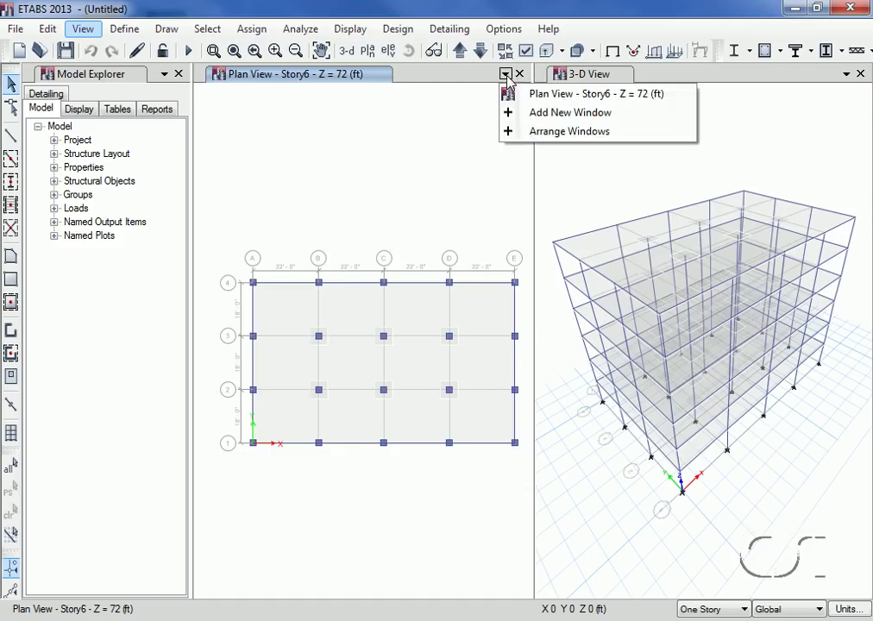
click(496, 78)
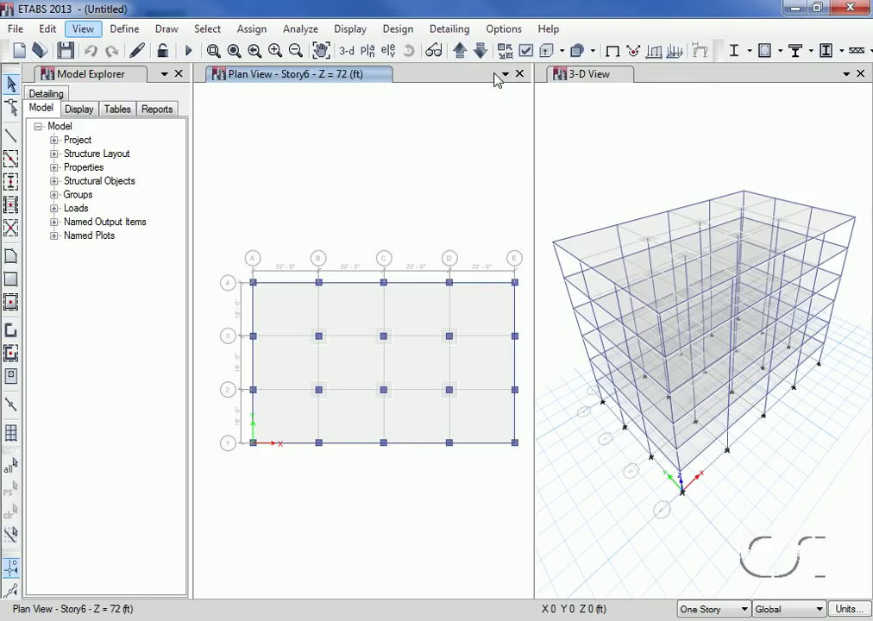
Save the model as Concrete Building
click(15, 30)
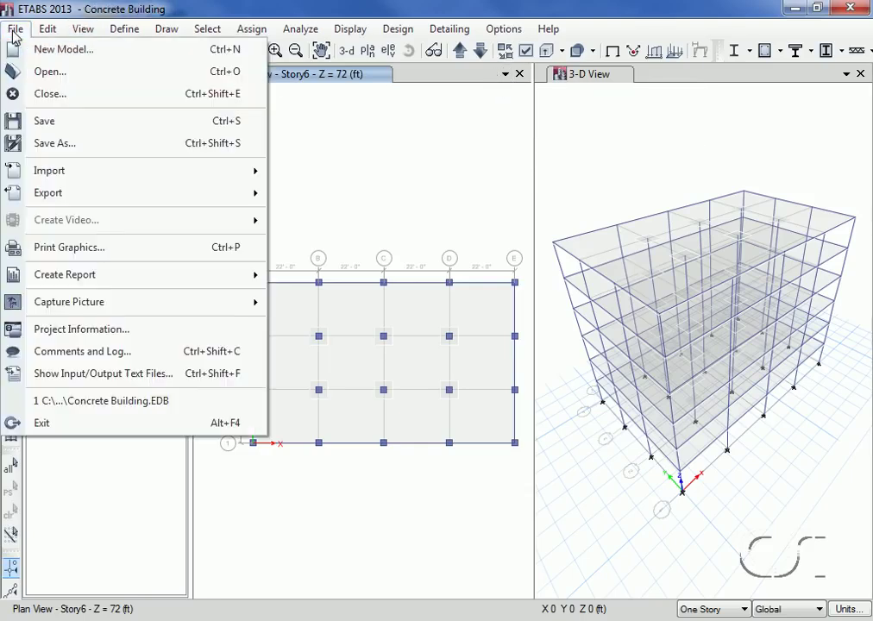
click(52, 124)
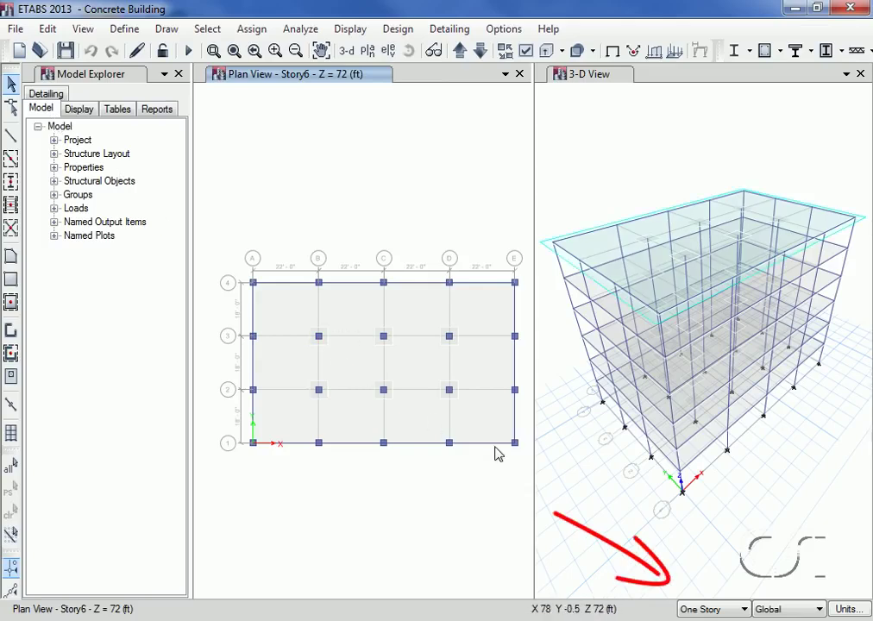
Draw a rectangular slab opening, 22 ft by 18 ft, from grid point C3 to D2 on all stories
click(718, 611)
click(724, 616)
click(13, 283)
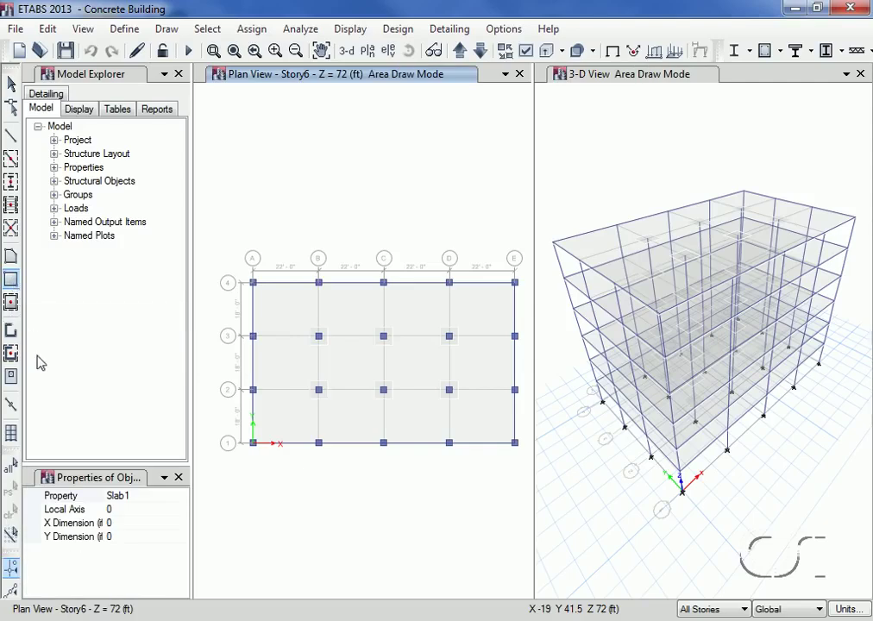
click(143, 499)
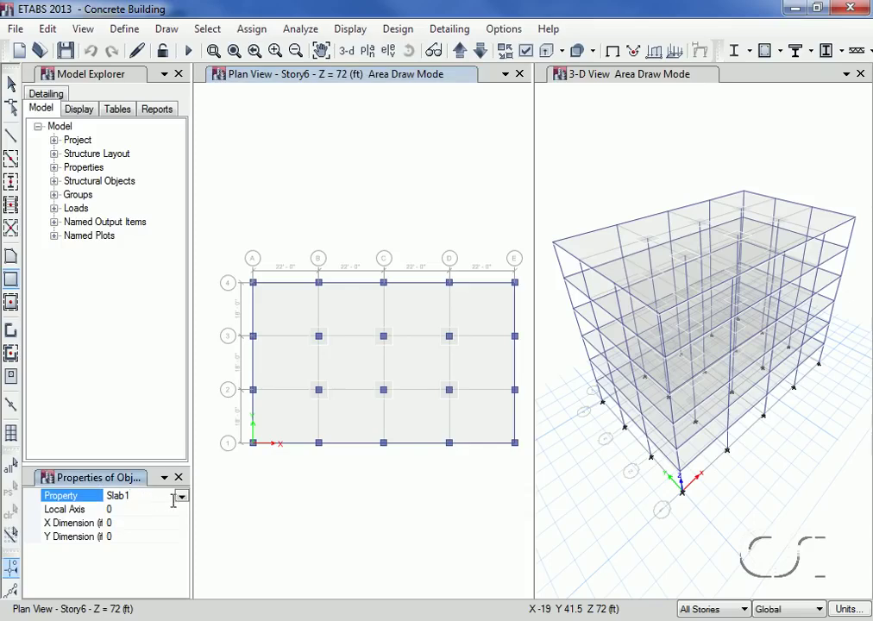
click(181, 496)
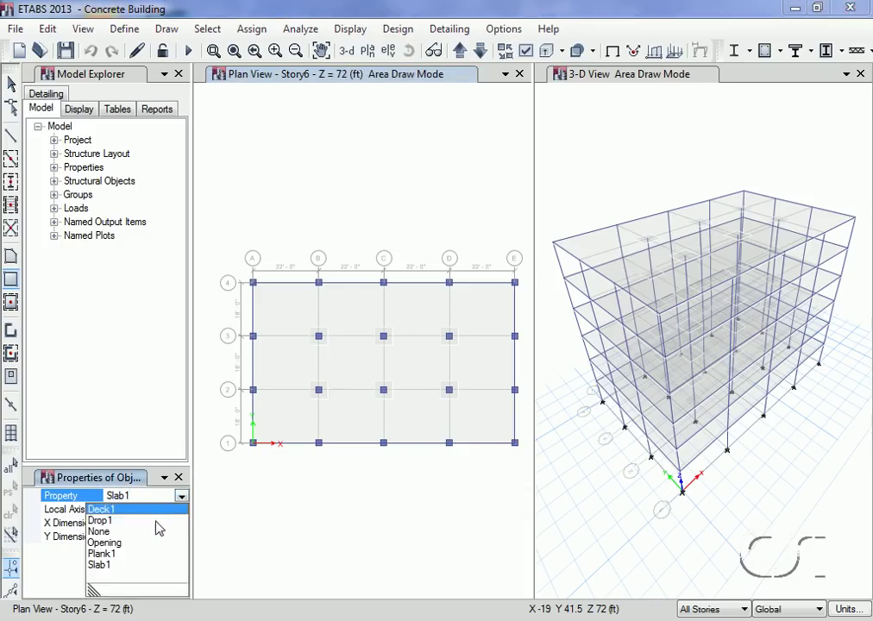
click(97, 543)
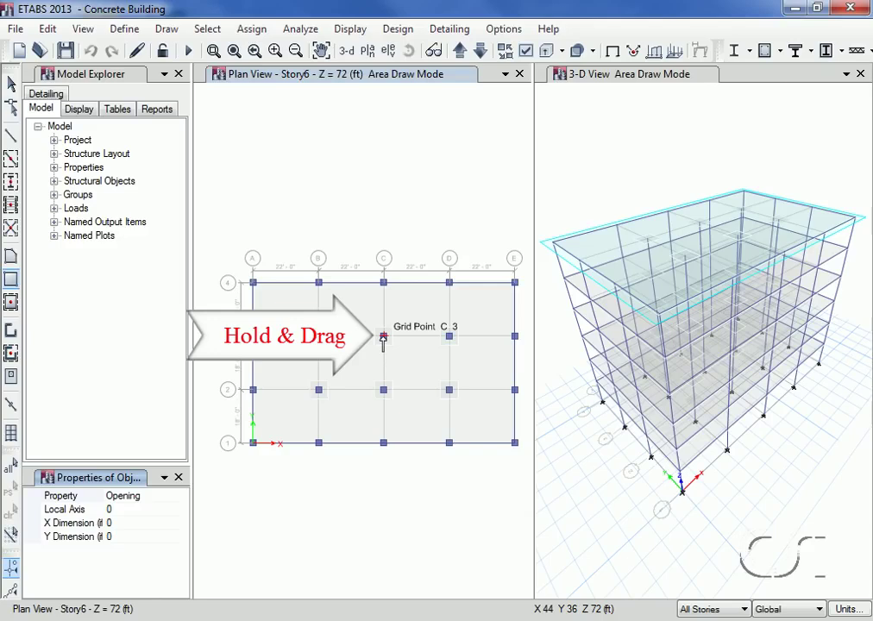
drag(384, 336, 449, 391)
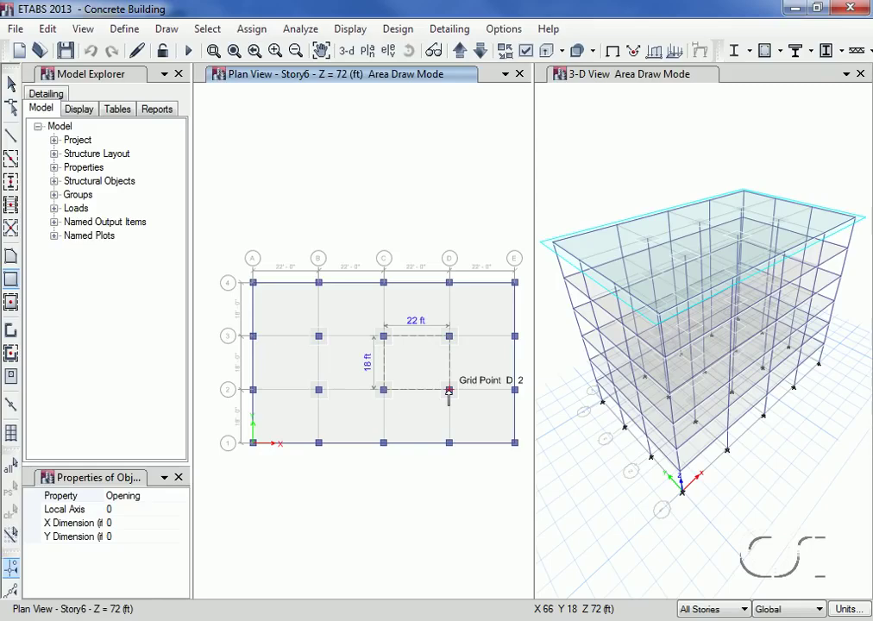
drag(448, 392, 448, 393)
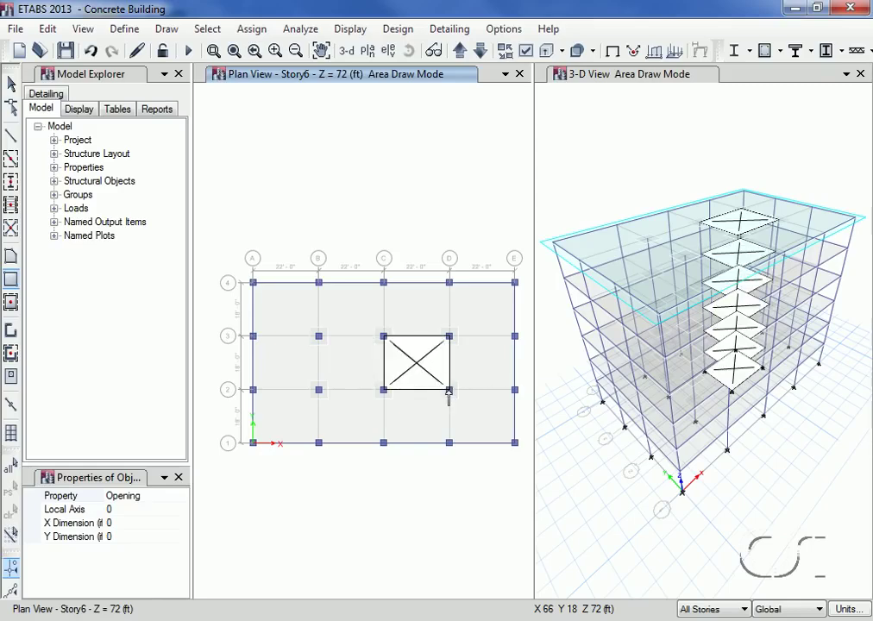
click(11, 86)
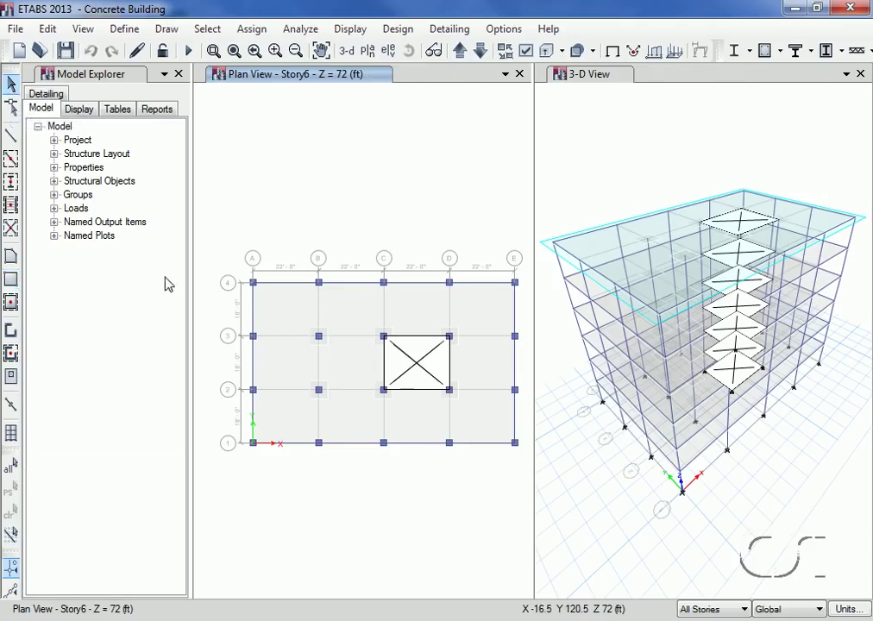
Delete the four columns at the corners of the slab opening, grid points C3, D3, D2 and C2, on all stories
ctrl+click(383, 338)
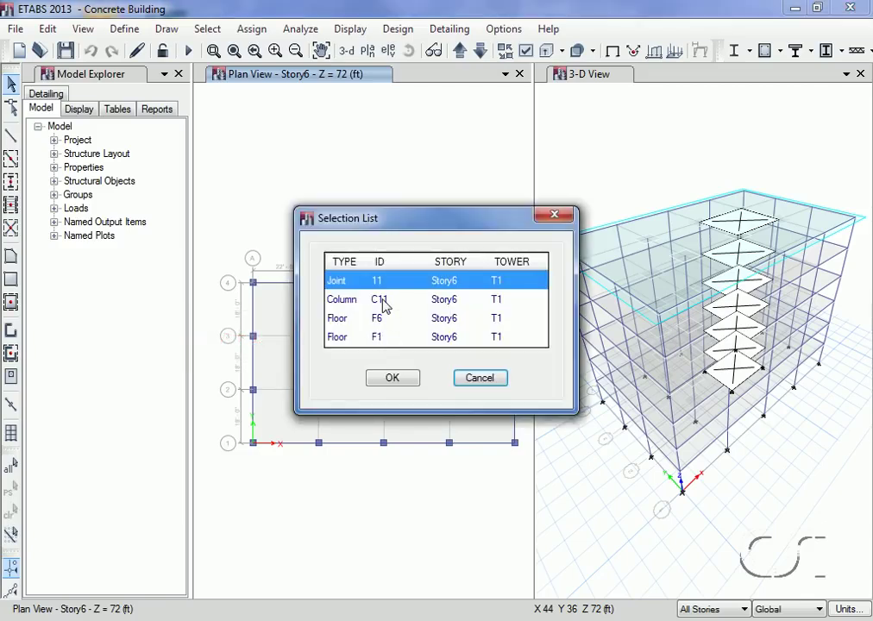
click(383, 301)
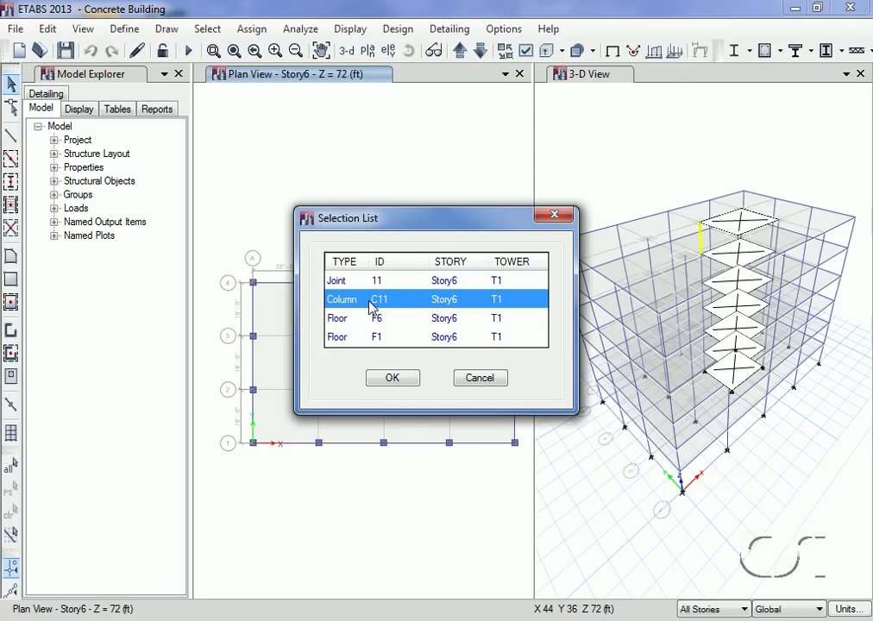
click(392, 380)
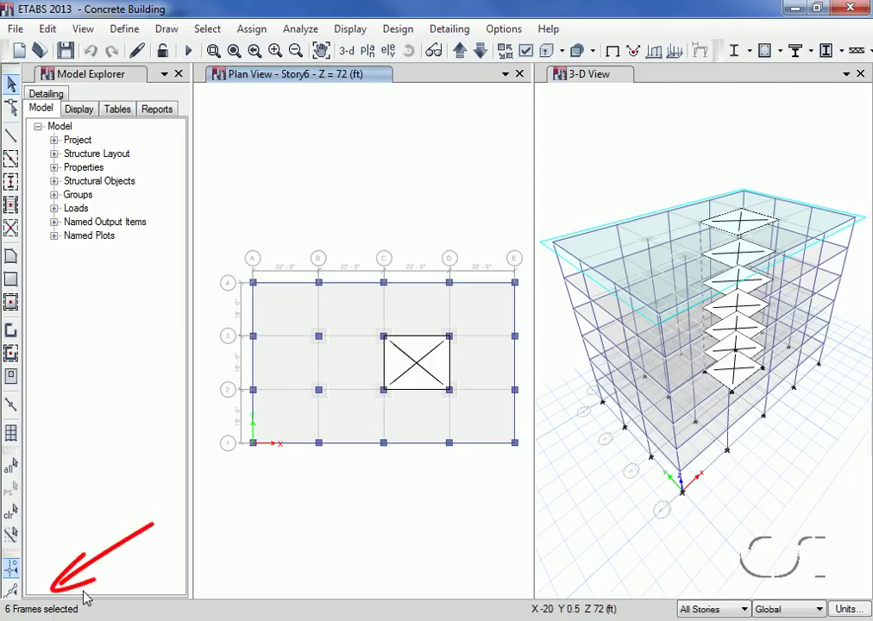
ctrl+click(451, 339)
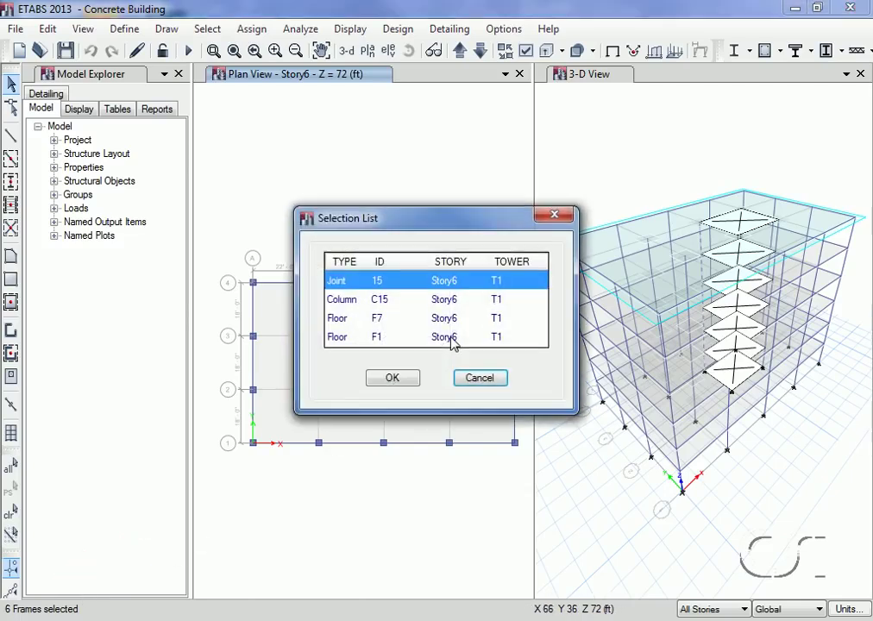
click(386, 301)
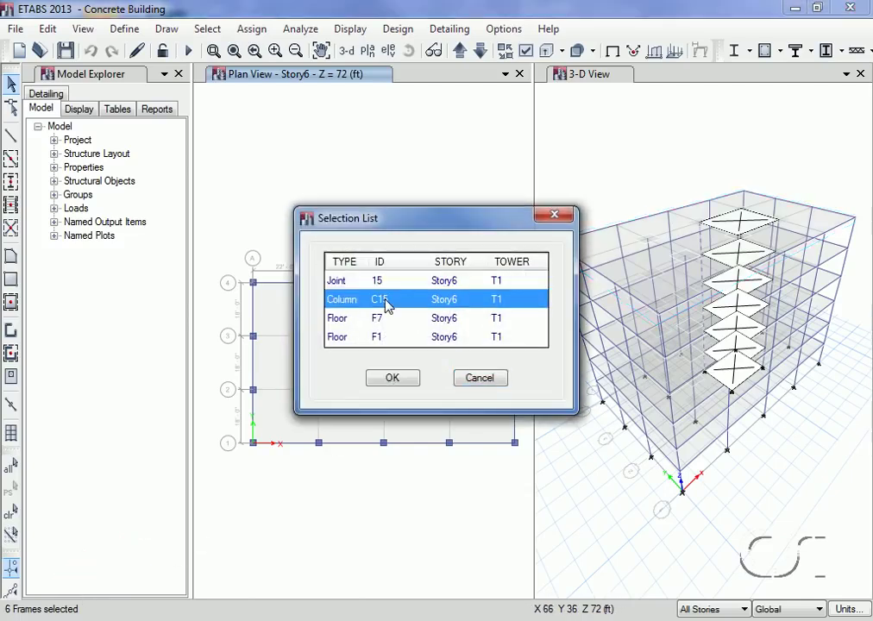
click(378, 380)
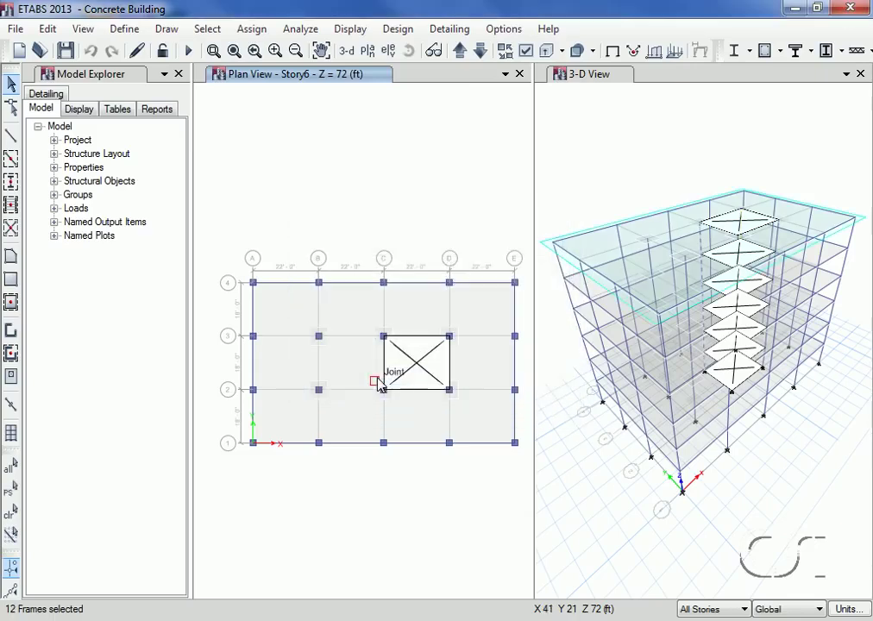
ctrl+click(450, 392)
click(365, 302)
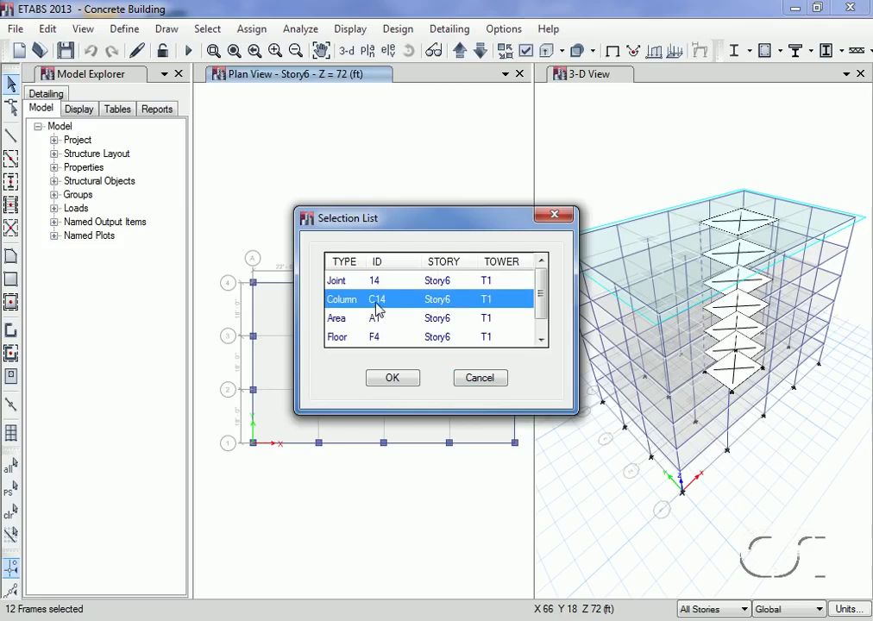
click(393, 379)
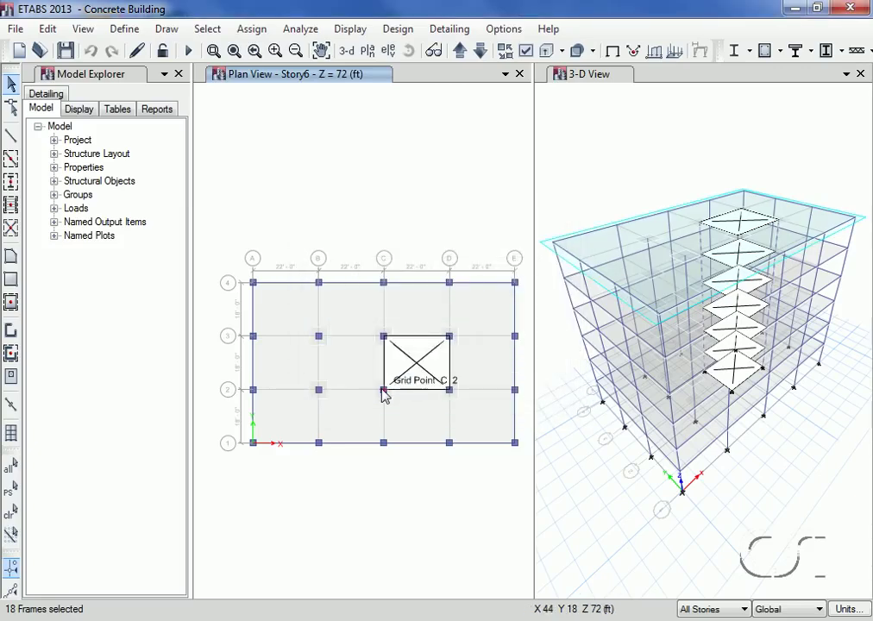
ctrl+click(384, 394)
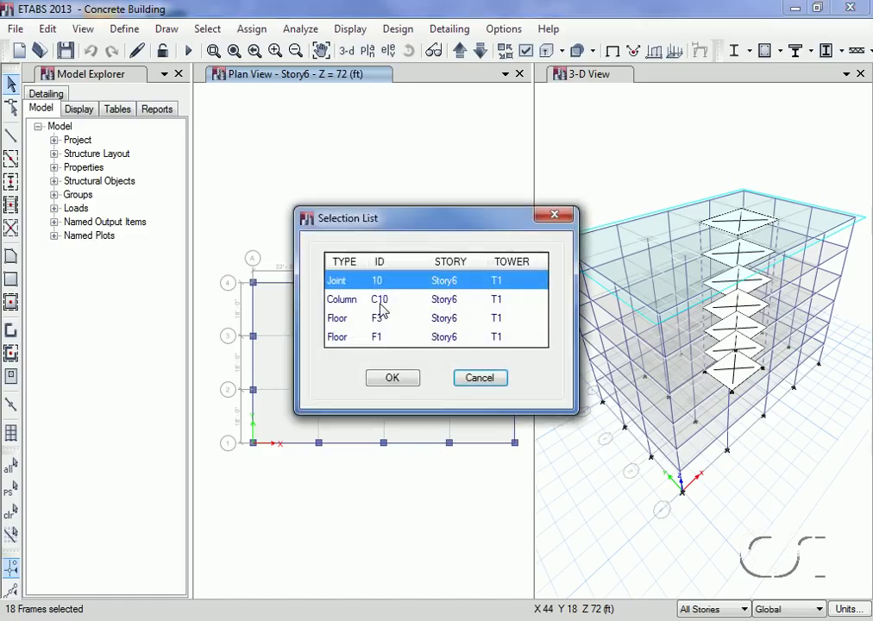
click(378, 300)
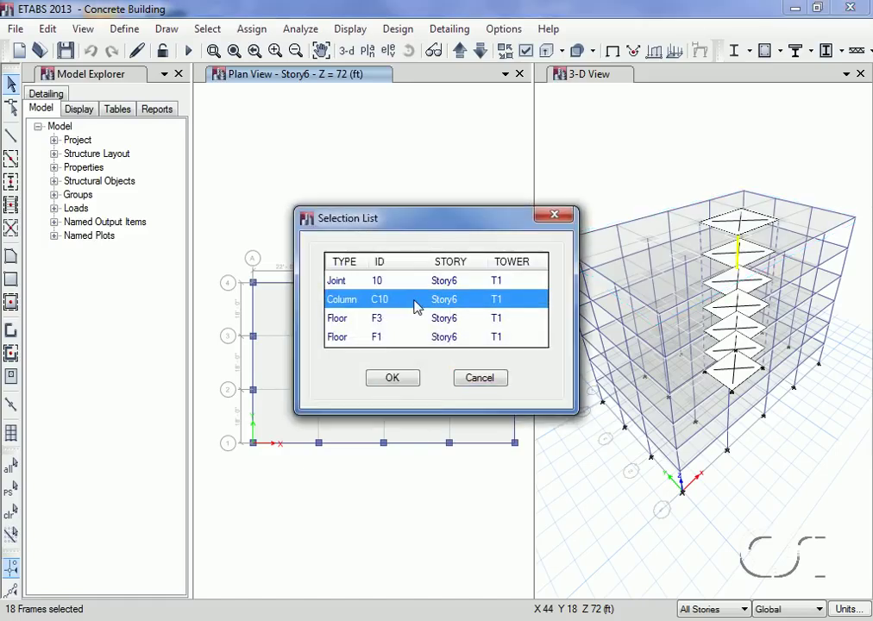
click(392, 380)
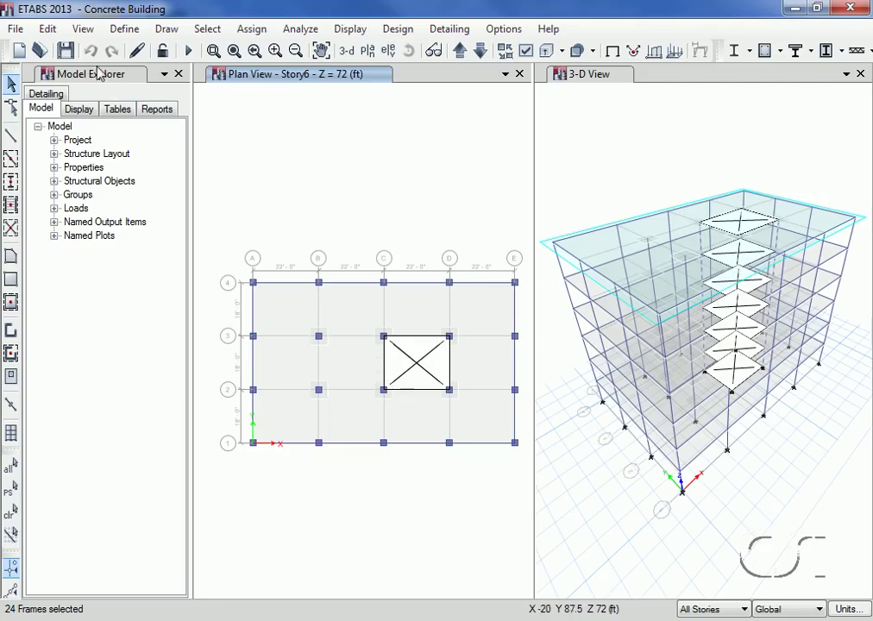
click(48, 28)
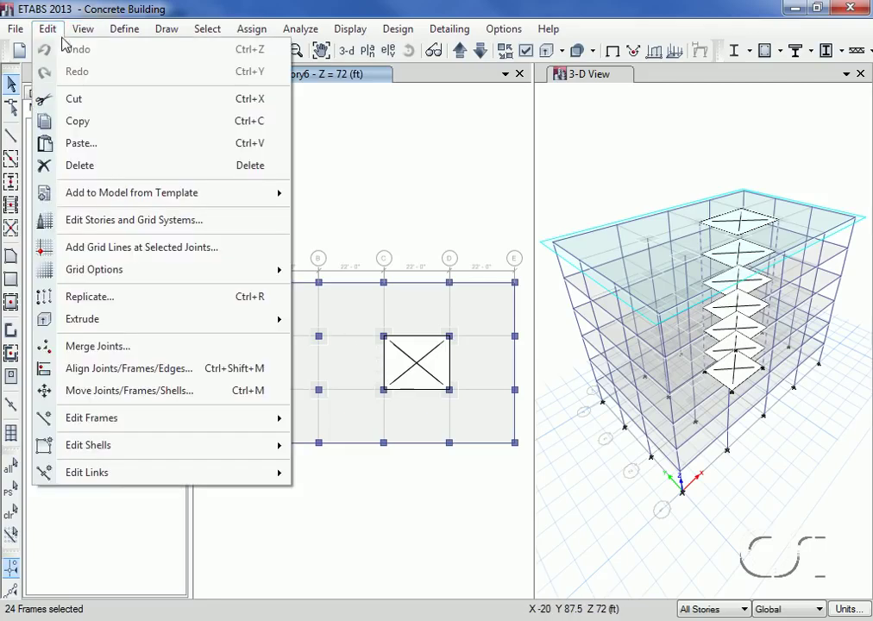
click(90, 166)
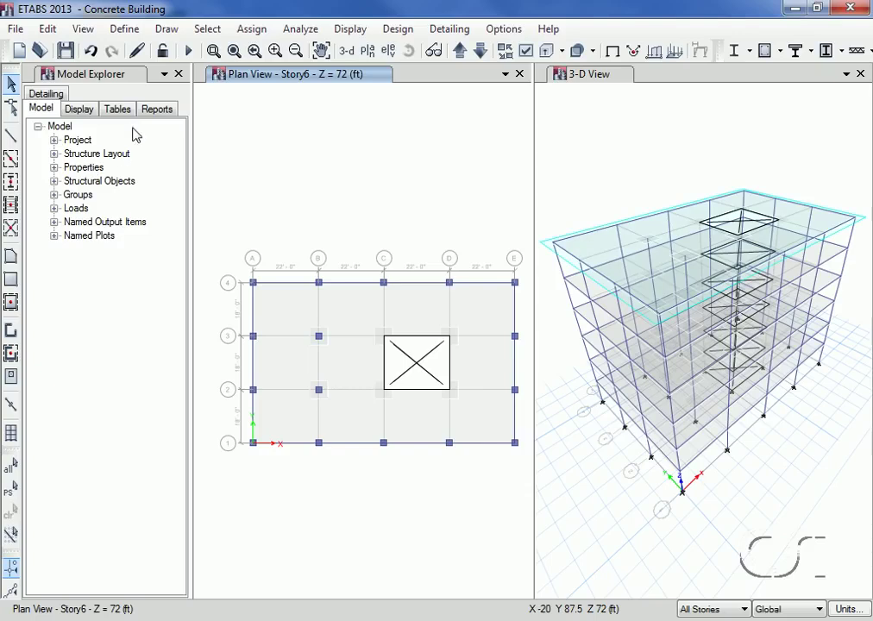
Start an E-shaped wall stack with length LX of 18 ft and lengths LY1 and LY2 of 11 ft
click(167, 28)
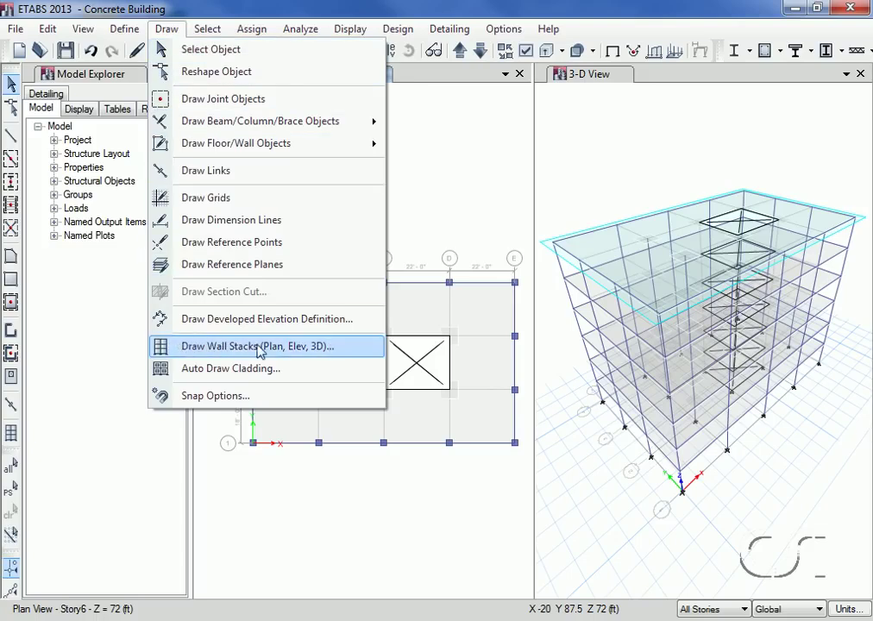
click(211, 347)
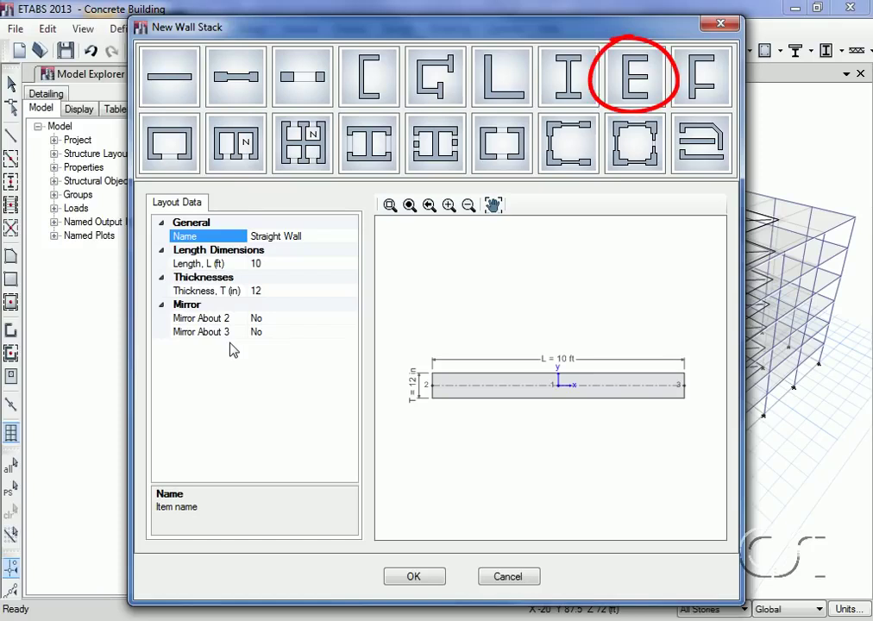
click(629, 78)
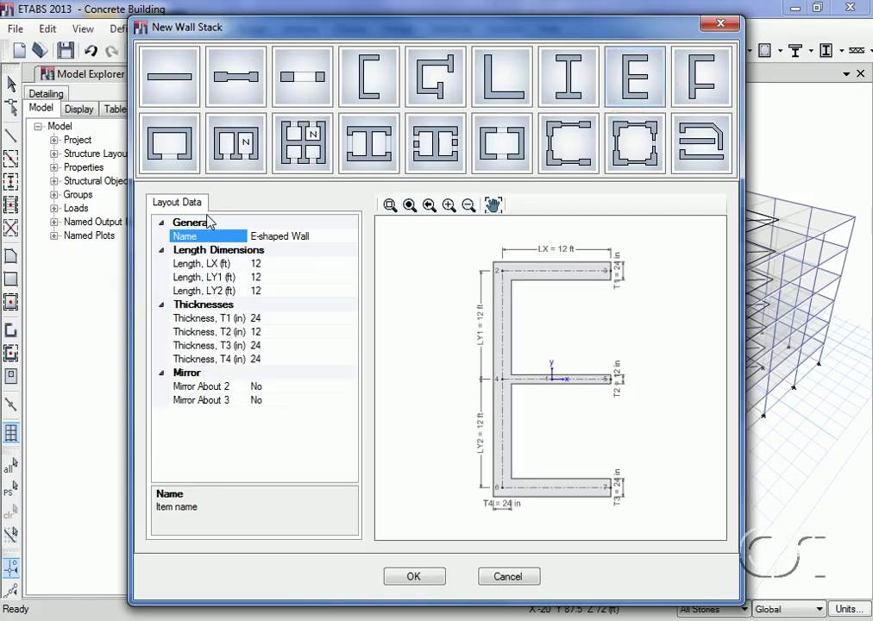
click(264, 265)
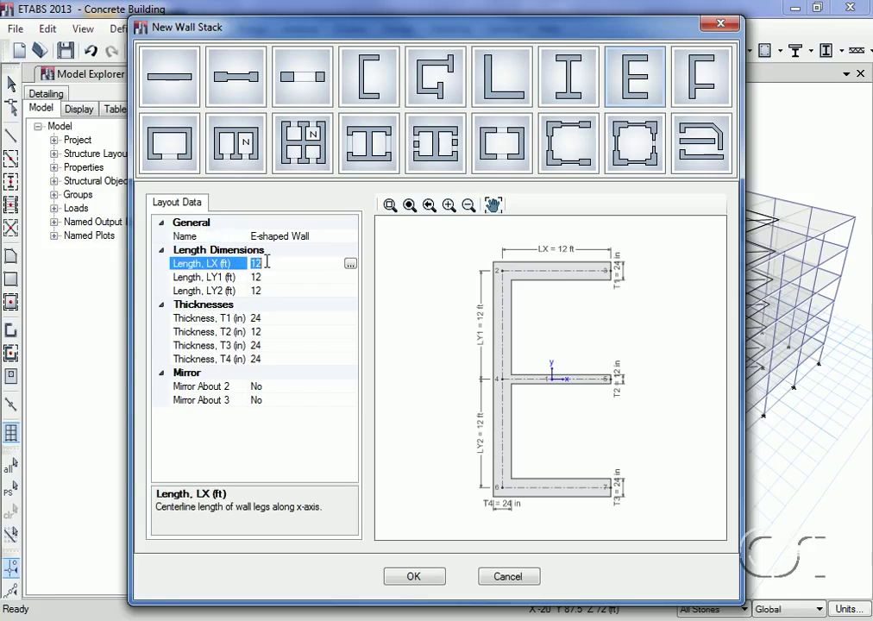
text(18)
click(259, 277)
text(11)
click(322, 290)
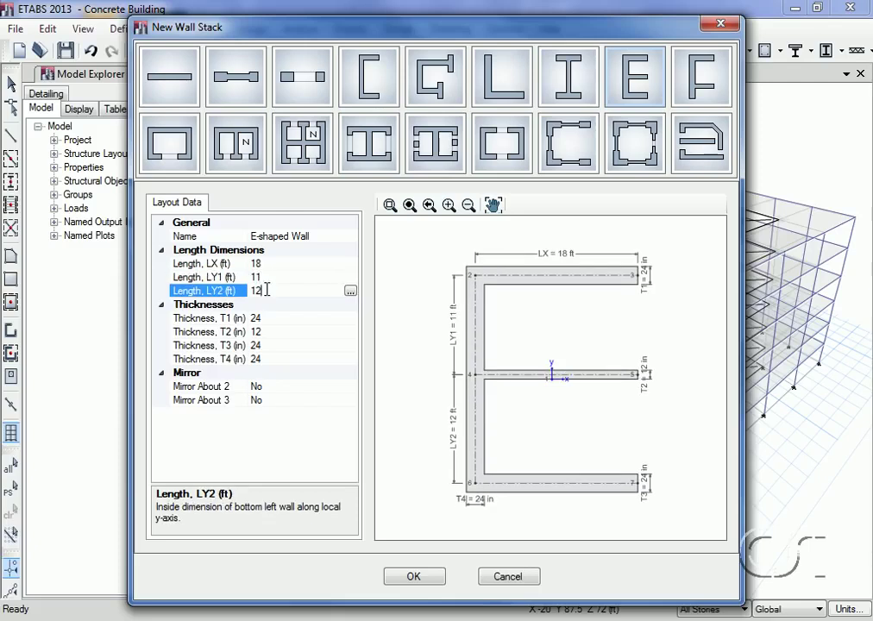
text(11)
Set the E-shaped wall's thicknesses T1, T2, T3 and T4 to 14 in and accept the wall stack definition
click(268, 318)
text(14)
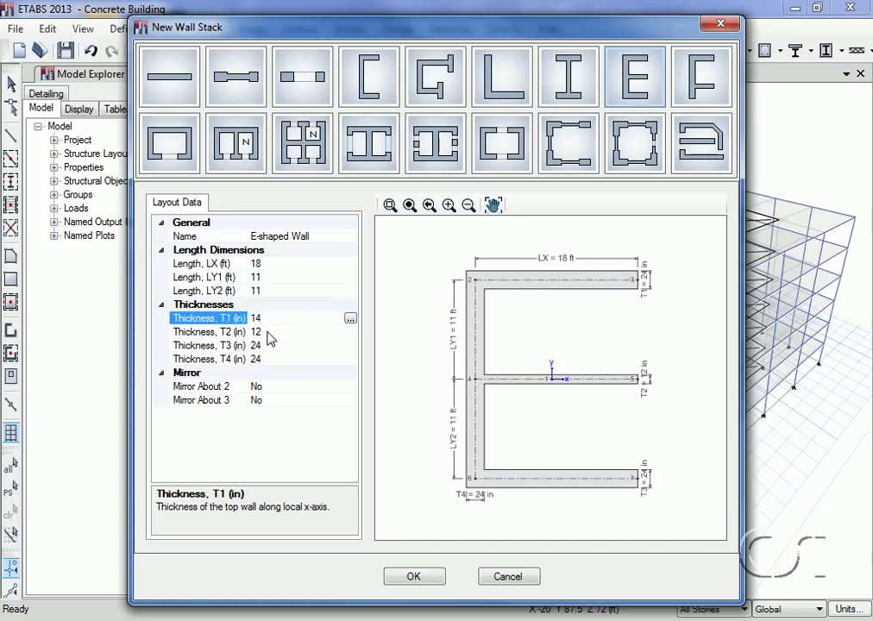
click(266, 332)
text(14)
click(266, 346)
text(14)
click(268, 359)
text(14)
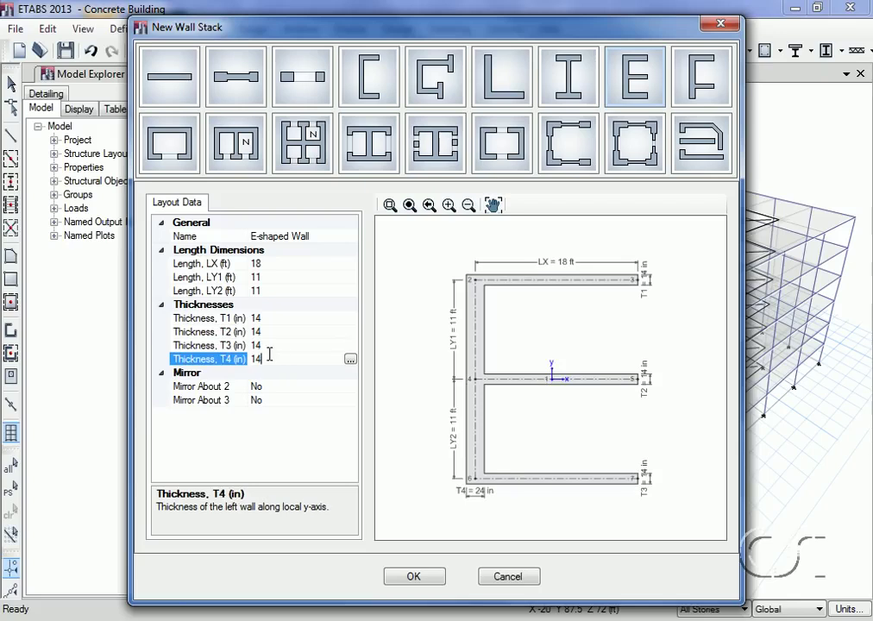
key(Return)
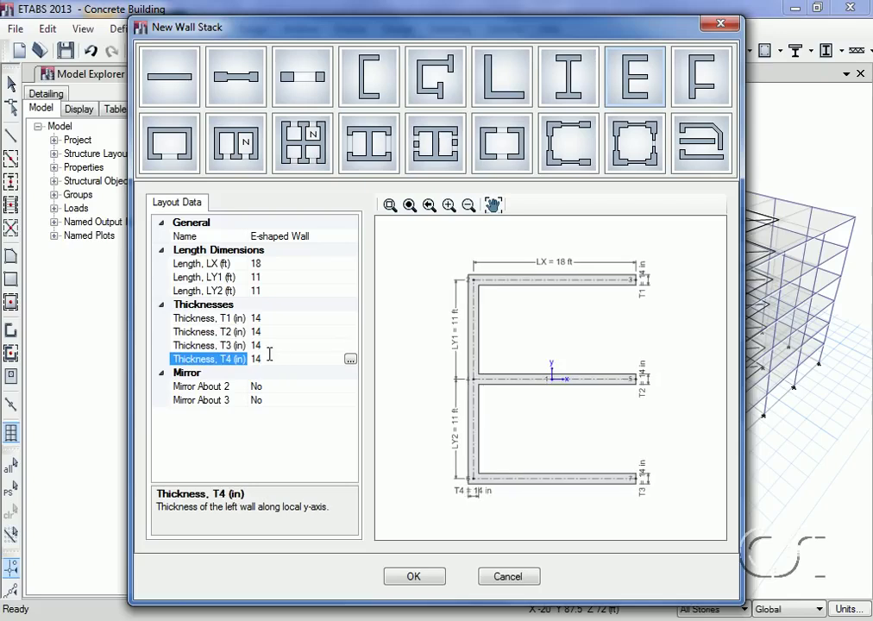
click(399, 584)
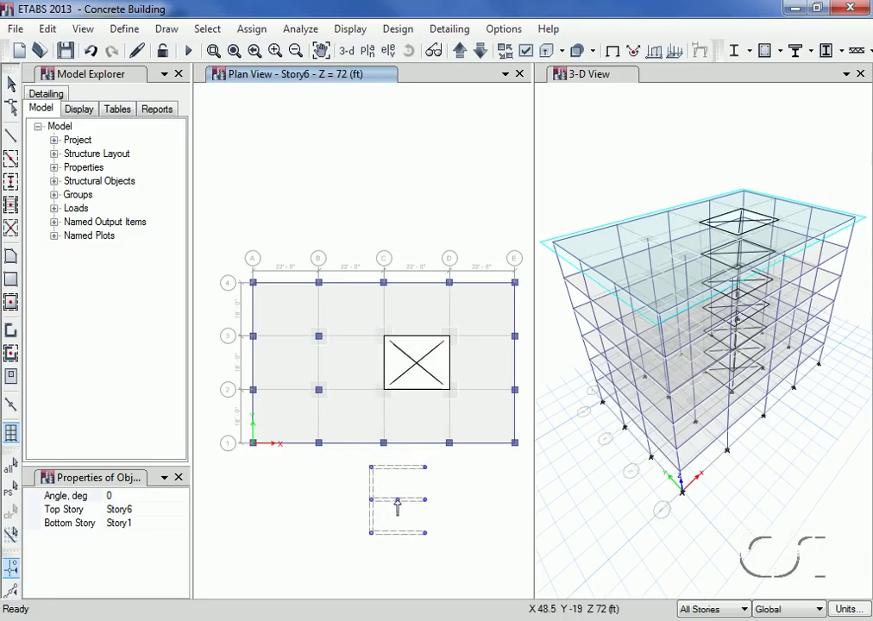
Set the wall stack's angle to 90 degrees and place it at the center of the slab opening, from Story1 to Story6
click(123, 496)
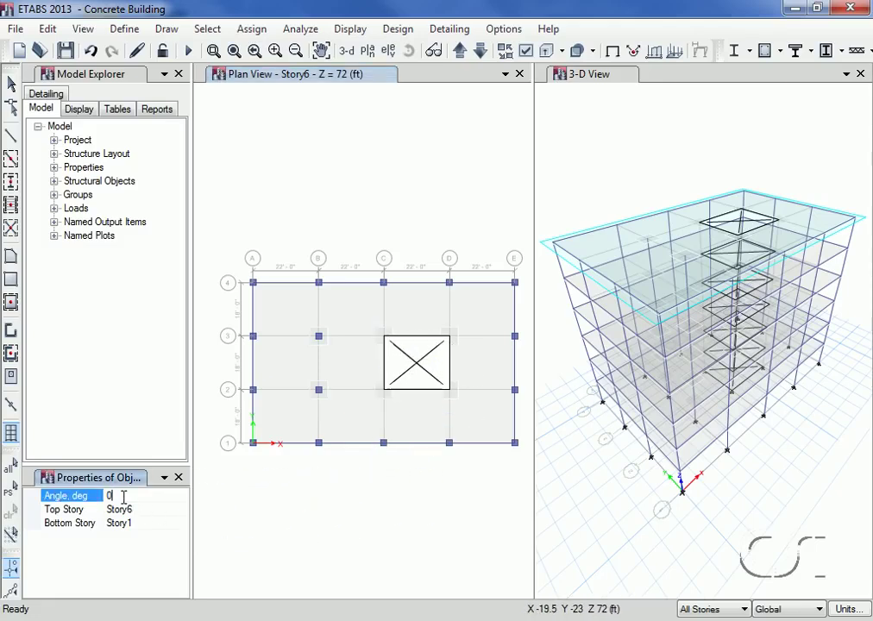
double_click(123, 497)
text(90)
click(129, 510)
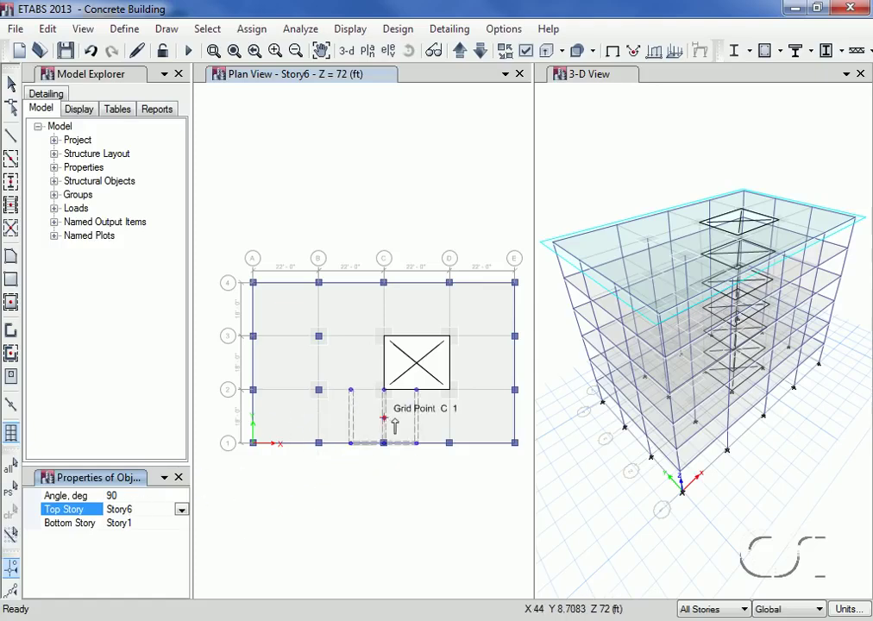
click(418, 365)
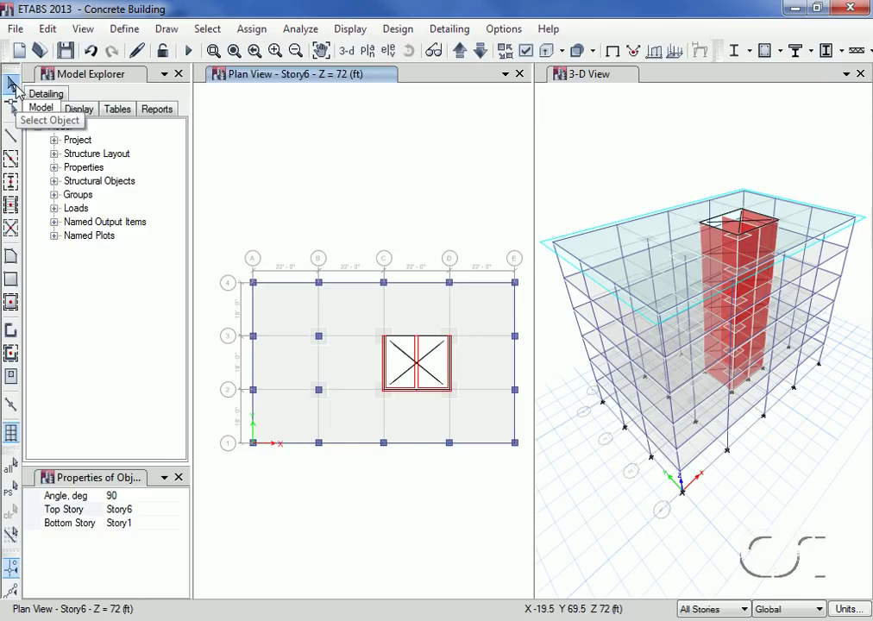
click(12, 83)
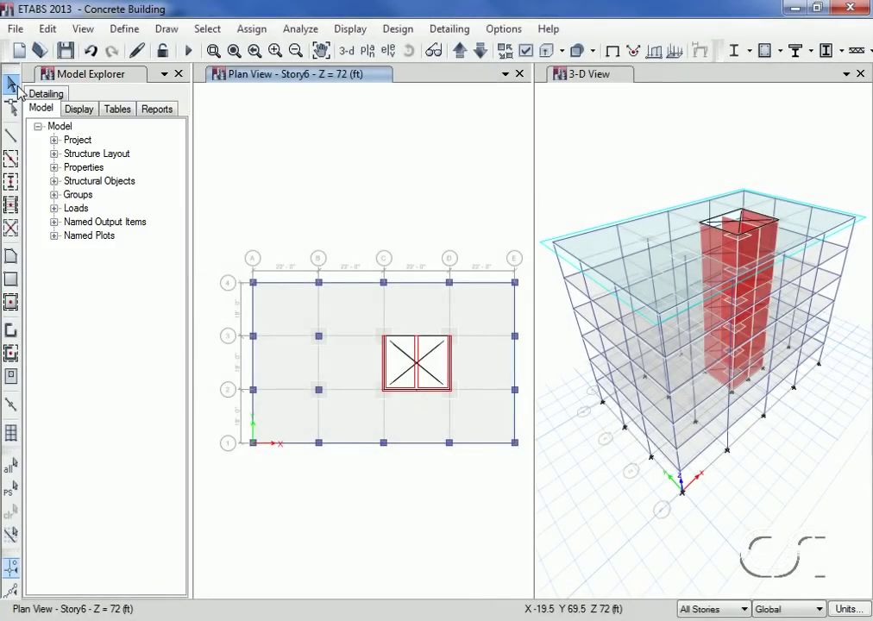
Add a load pattern named Wind, of type Wind, with self weight multiplier 0 and ASCE 7-10 as the auto lateral load
click(54, 209)
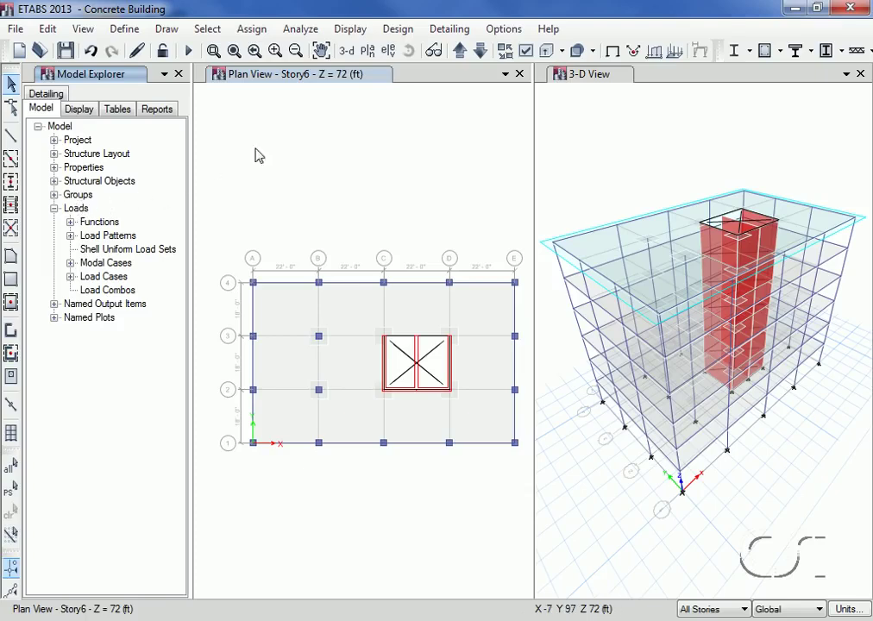
click(501, 31)
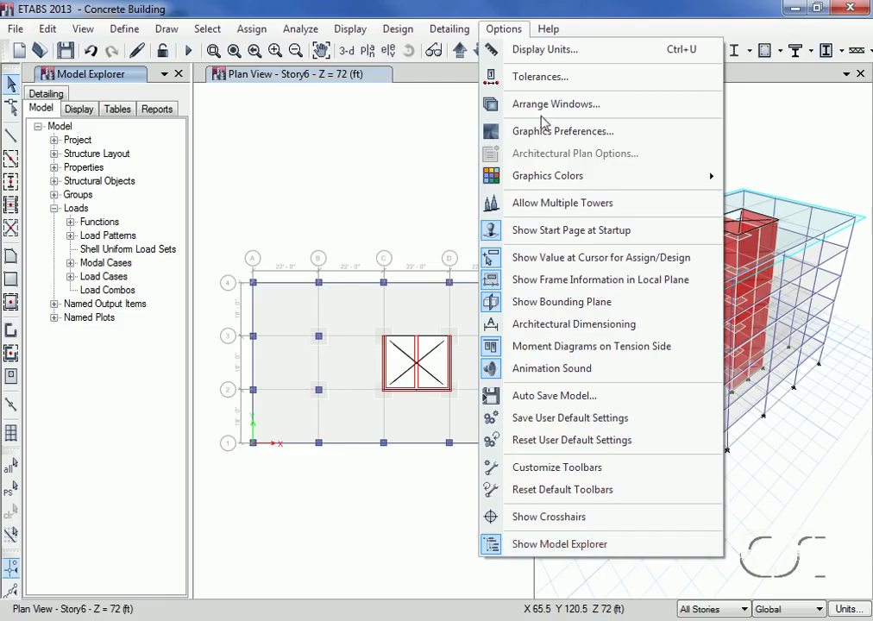
click(520, 11)
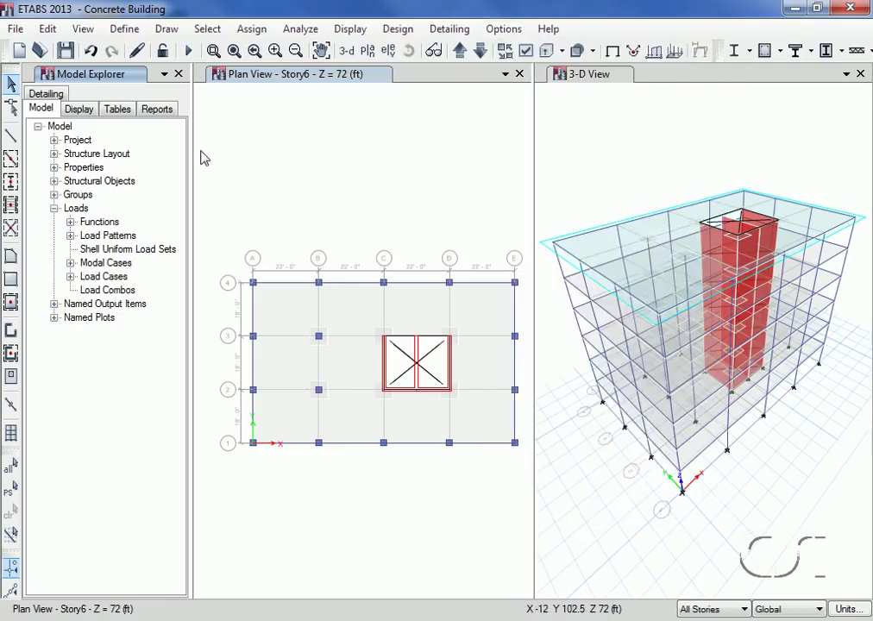
click(71, 235)
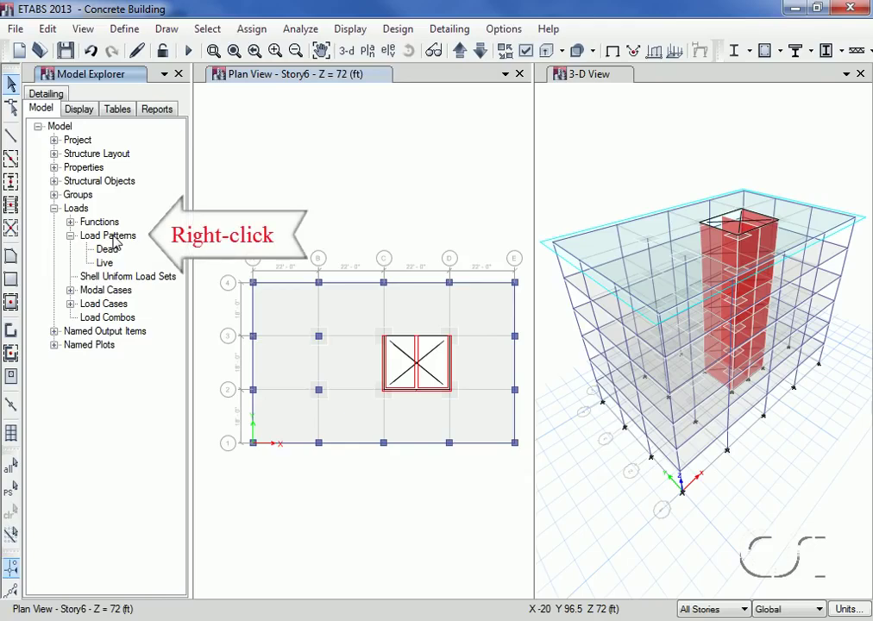
right_click(115, 238)
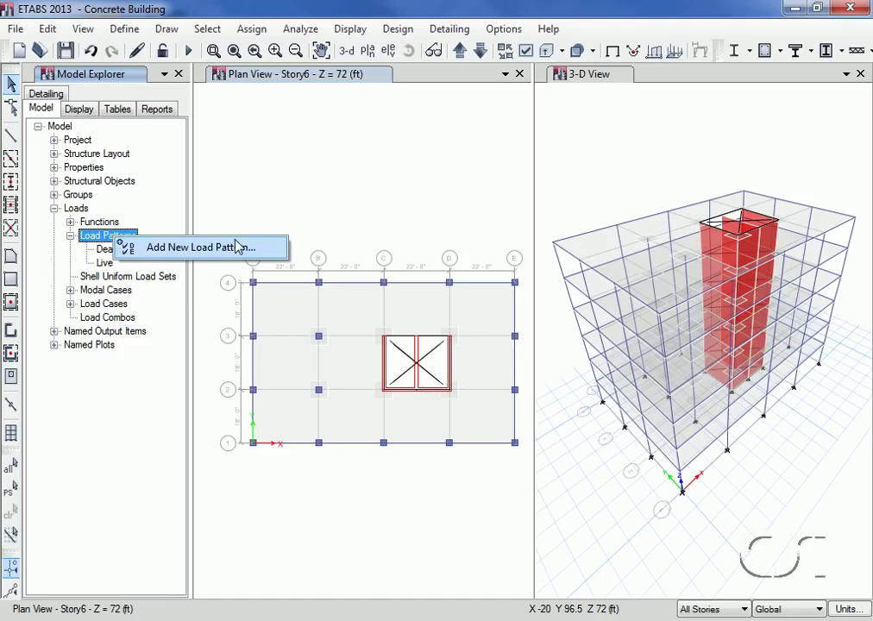
click(159, 253)
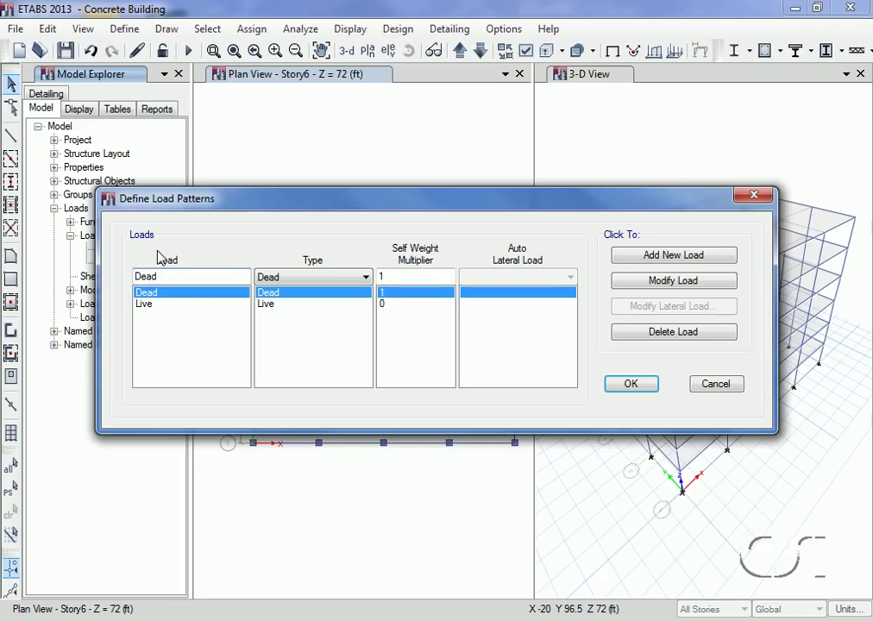
double_click(173, 274)
text(Wind)
click(262, 278)
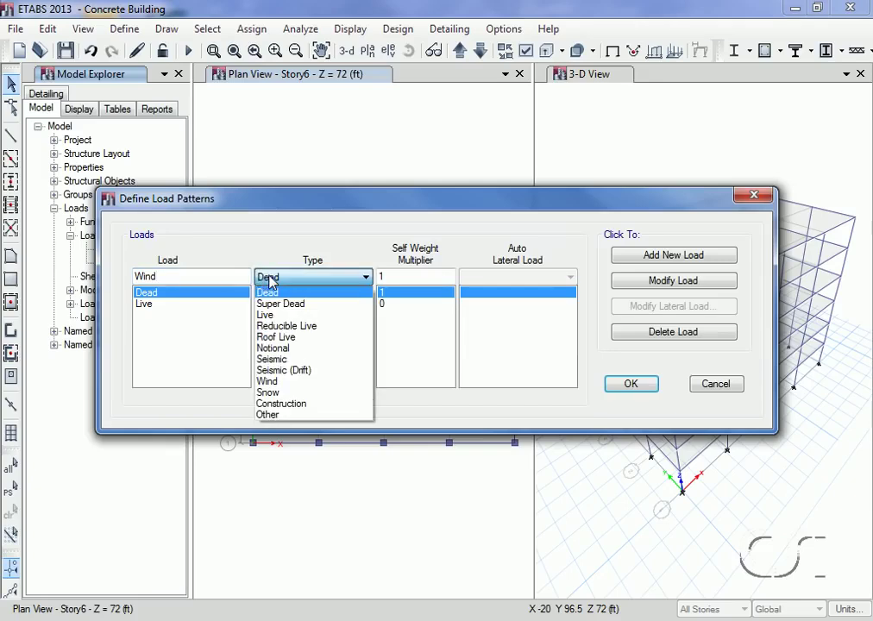
click(269, 381)
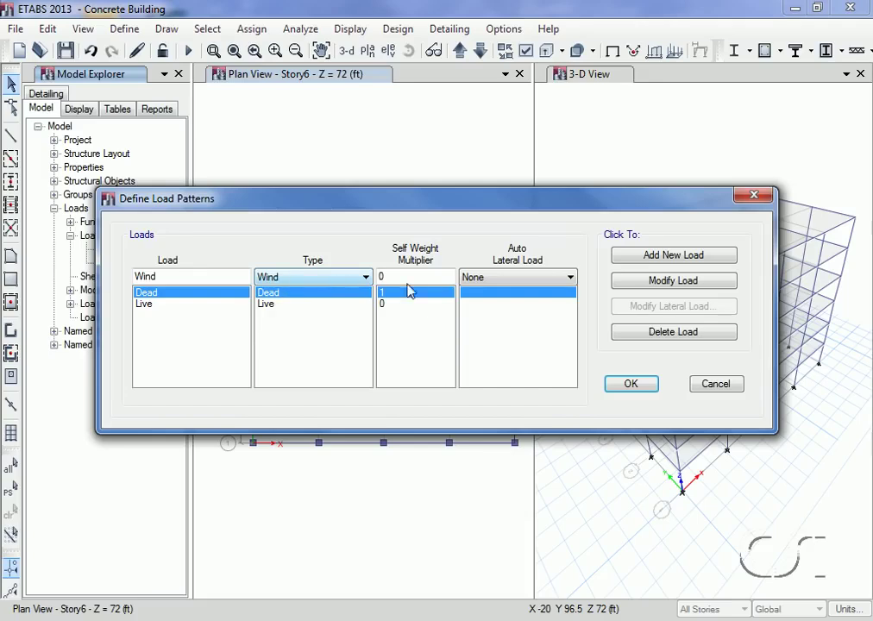
click(498, 283)
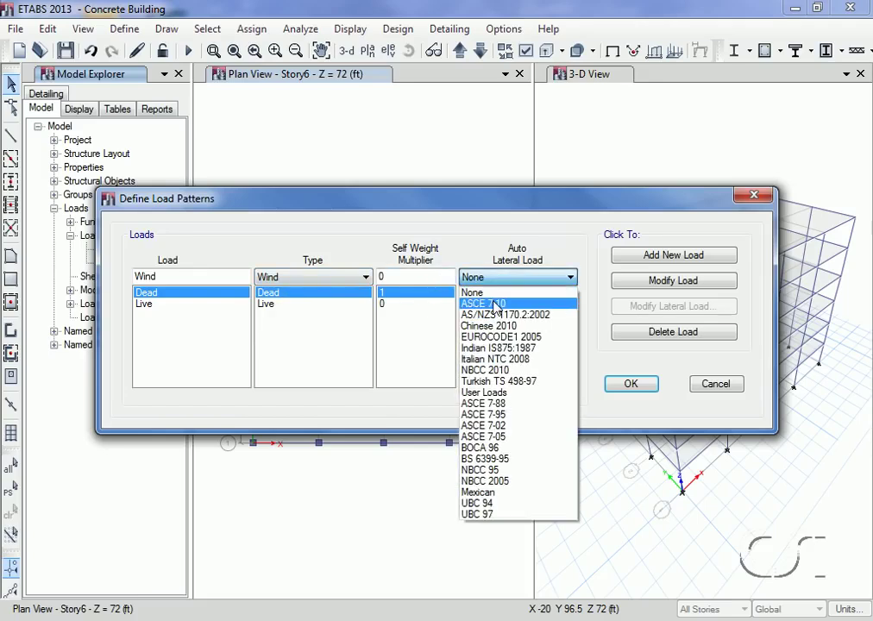
click(498, 304)
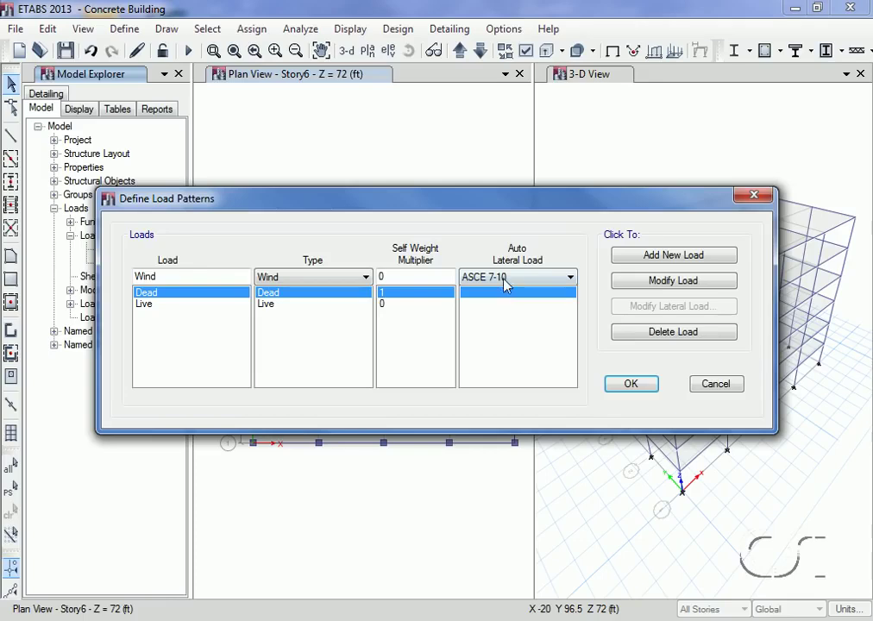
click(654, 263)
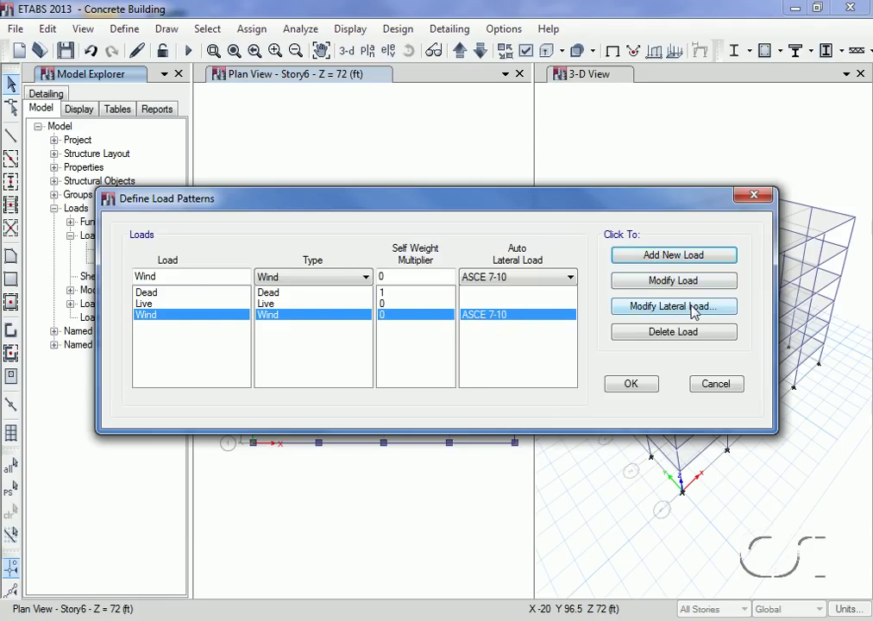
Accept the Wind pattern's lateral load using rigid diaphragm exposure, Create All Sets, and exposure height from Base to Story6
click(658, 309)
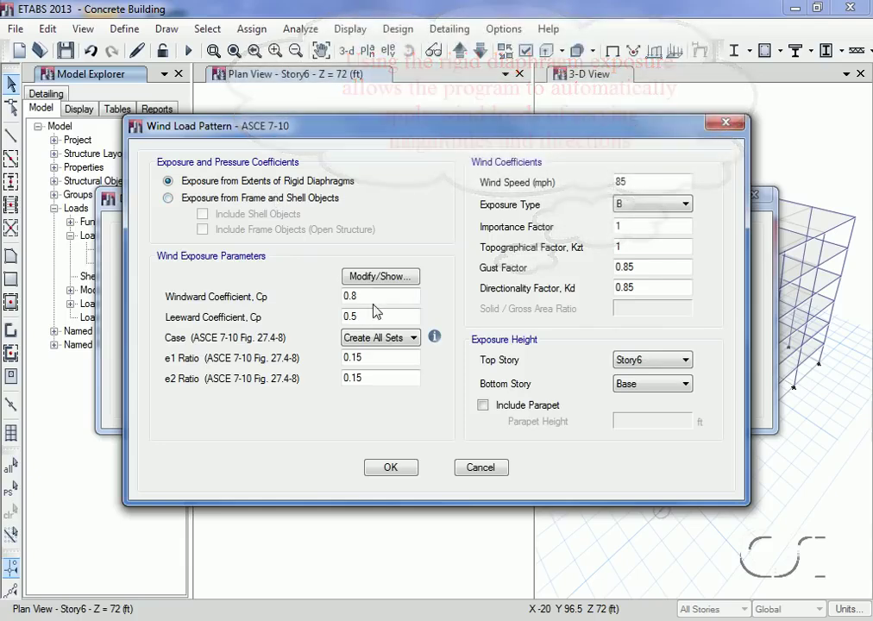
mouse_move(435, 344)
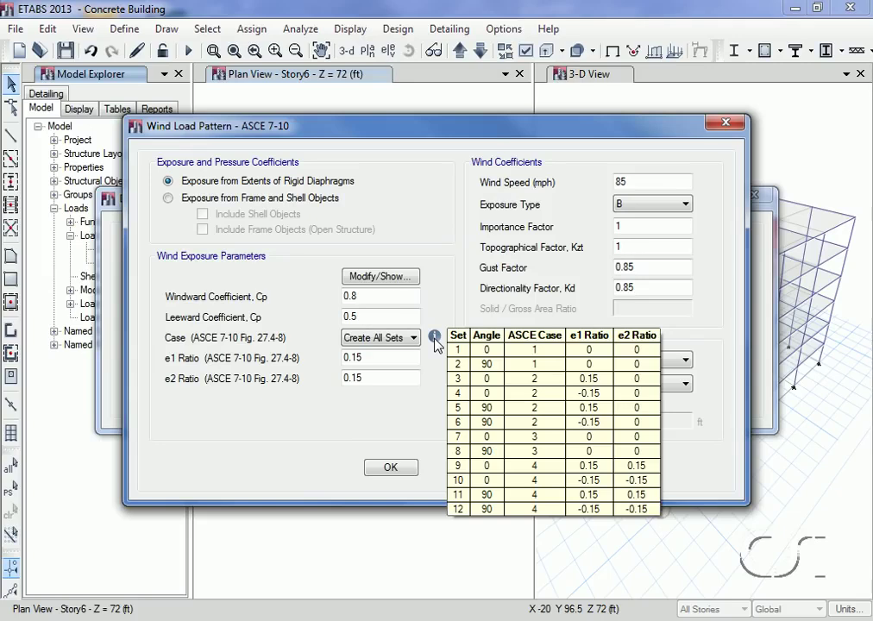
click(357, 344)
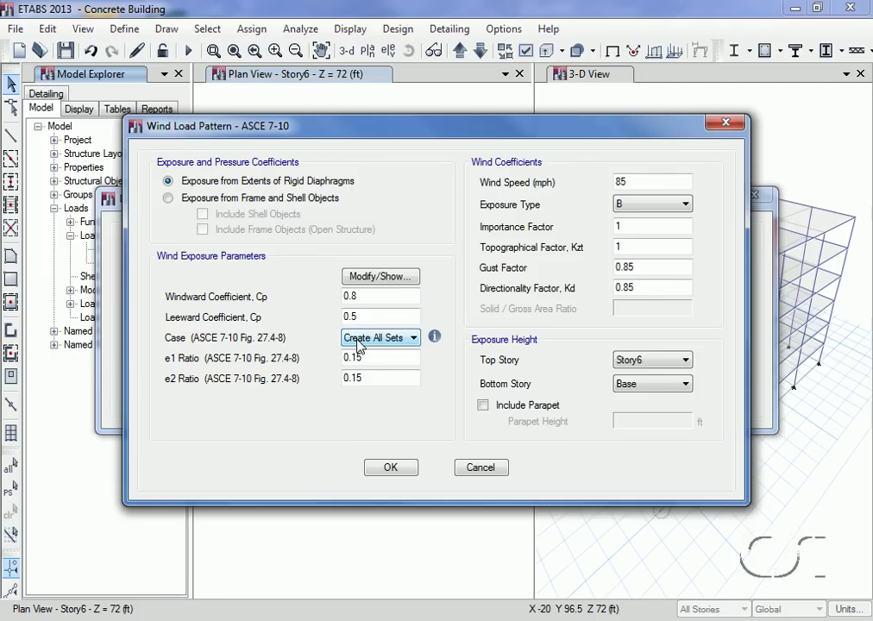
click(619, 362)
click(617, 386)
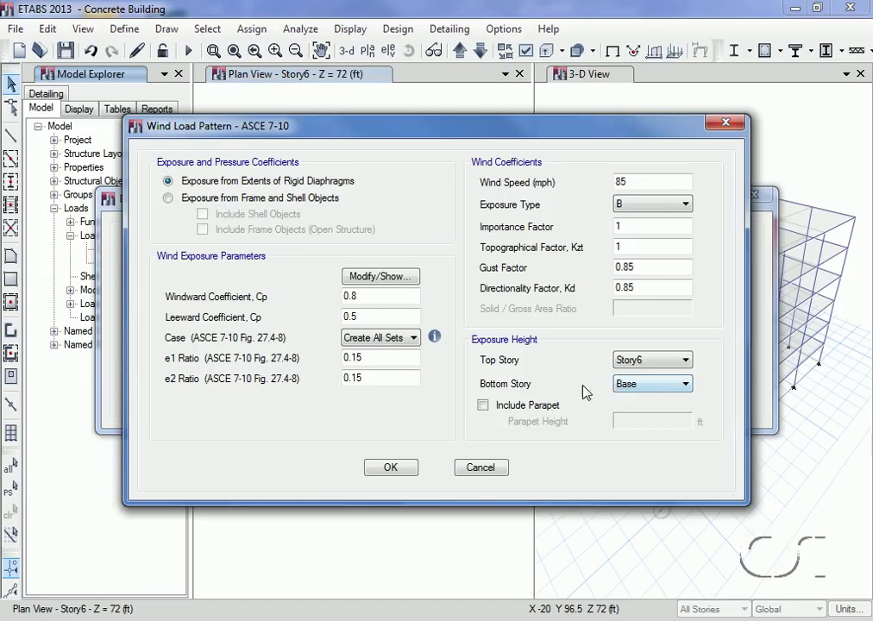
click(400, 472)
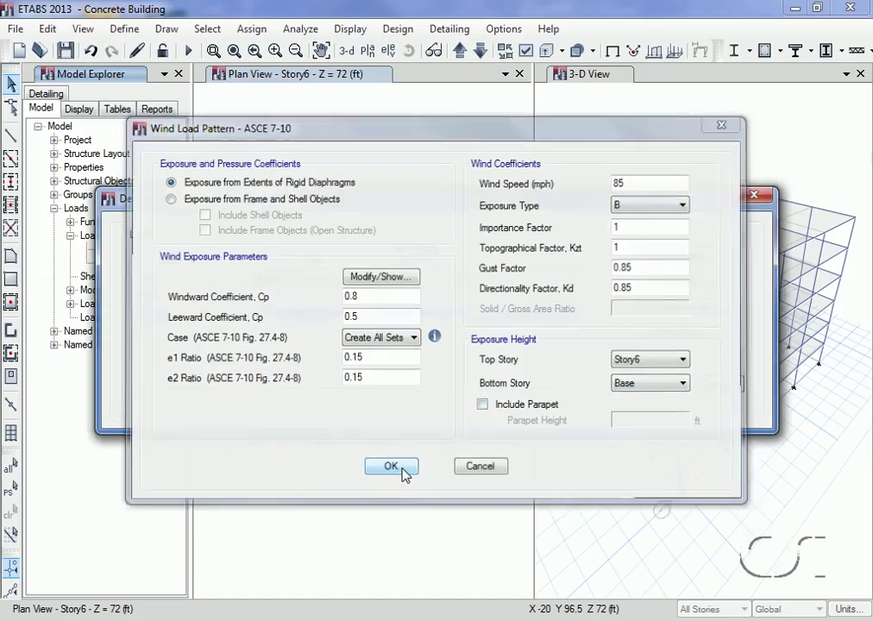
click(404, 472)
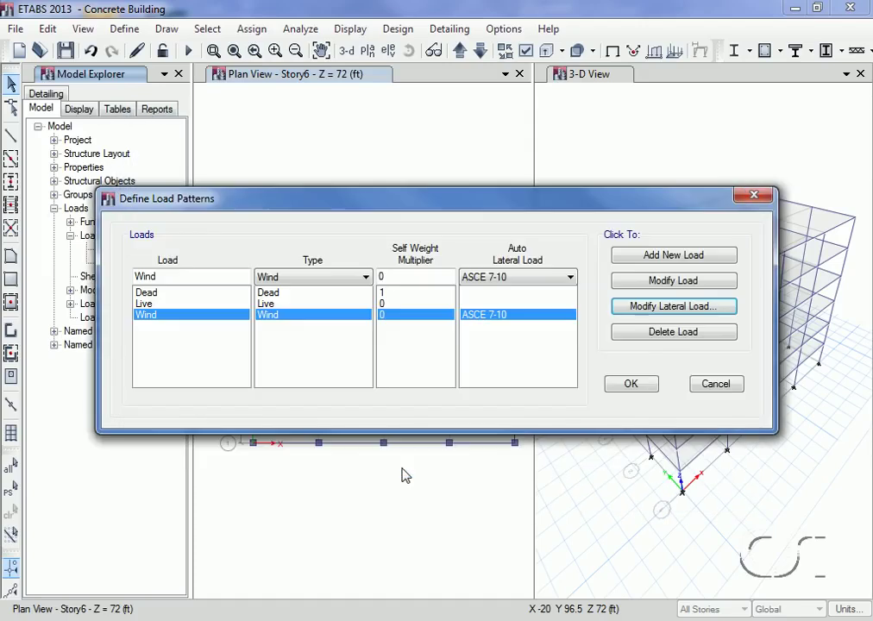
click(630, 385)
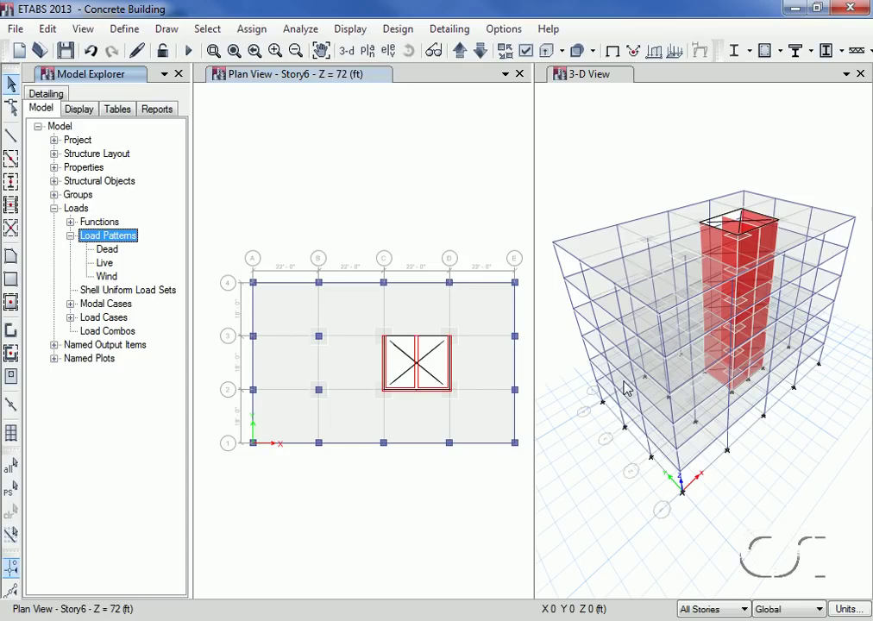
Display the diaphragm extent in the Story6 plan view
click(526, 52)
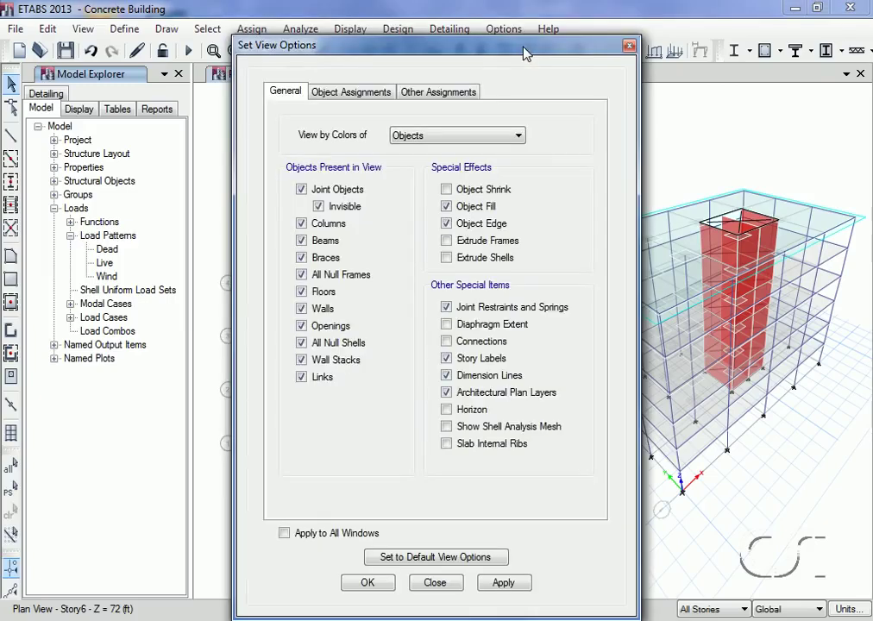
click(446, 324)
click(489, 584)
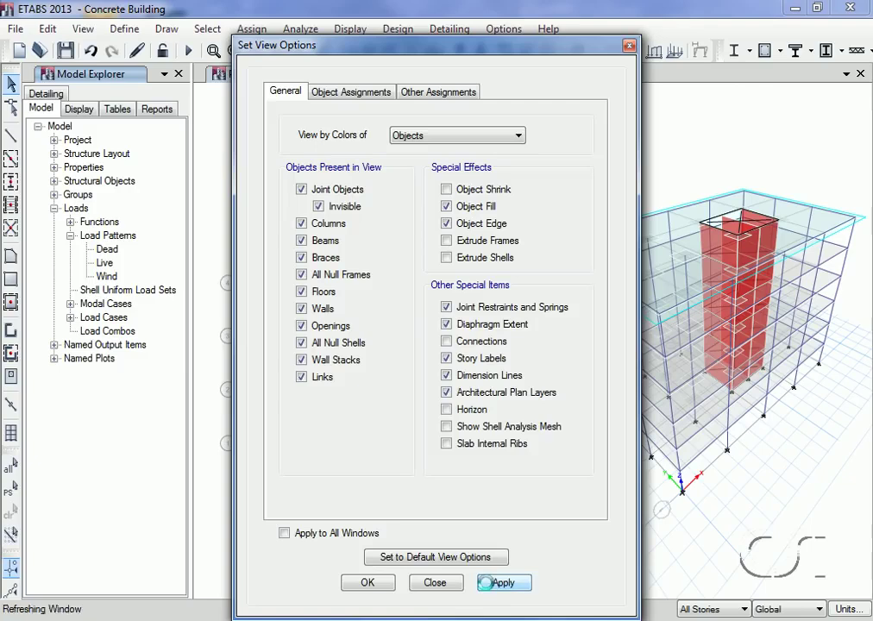
click(434, 584)
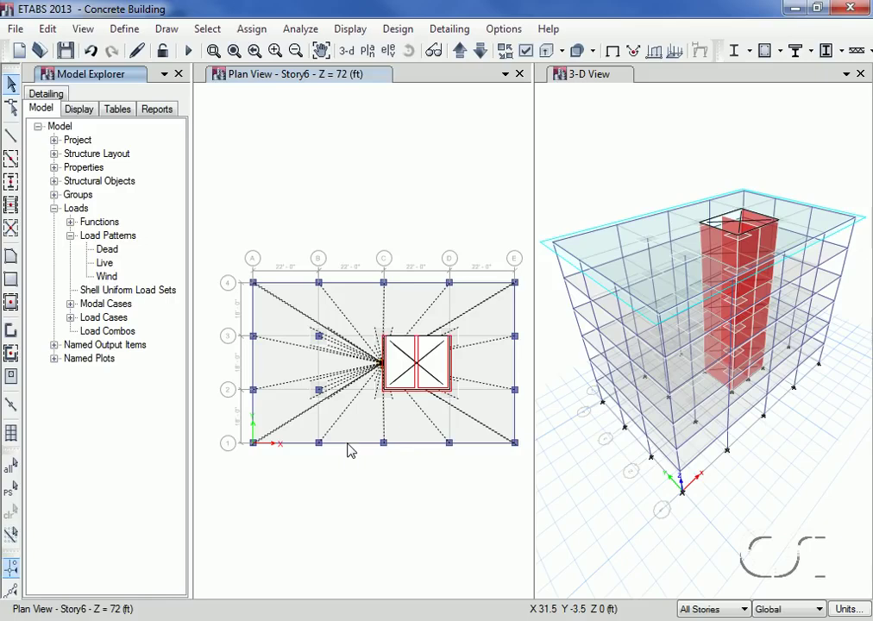
Check the Story6 slab's diaphragm assignment and the rigidity setting of diaphragm D1 without changing them
right_click(361, 309)
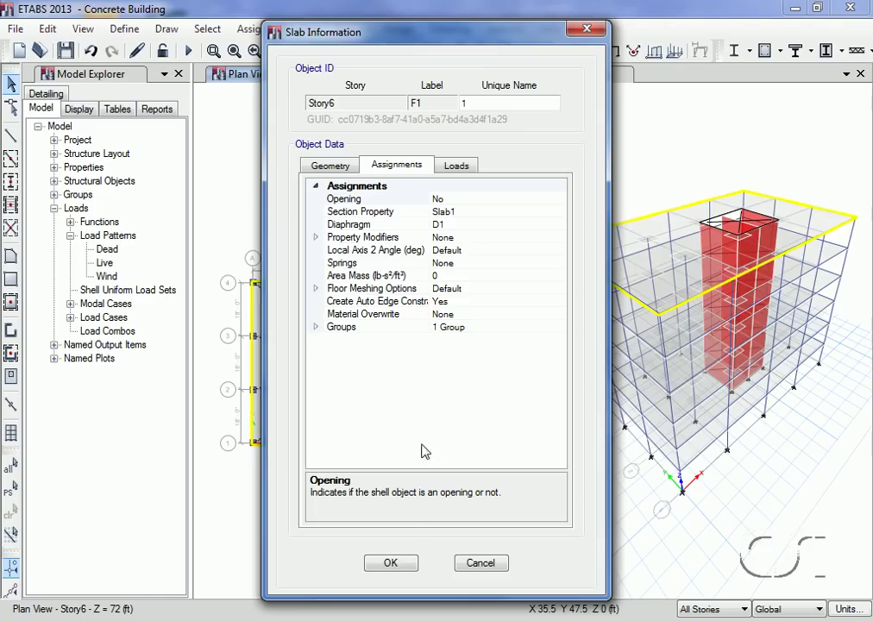
click(397, 565)
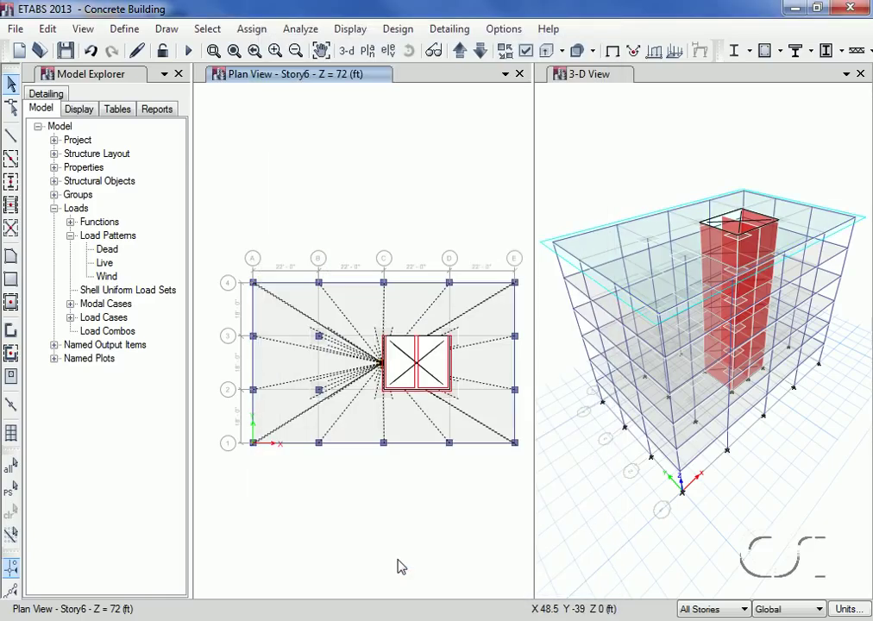
click(122, 29)
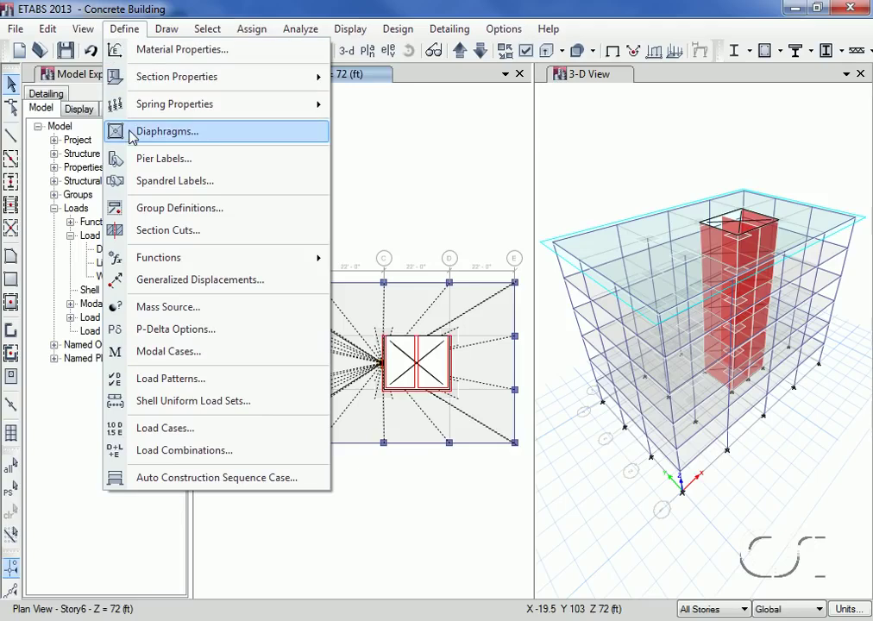
click(187, 131)
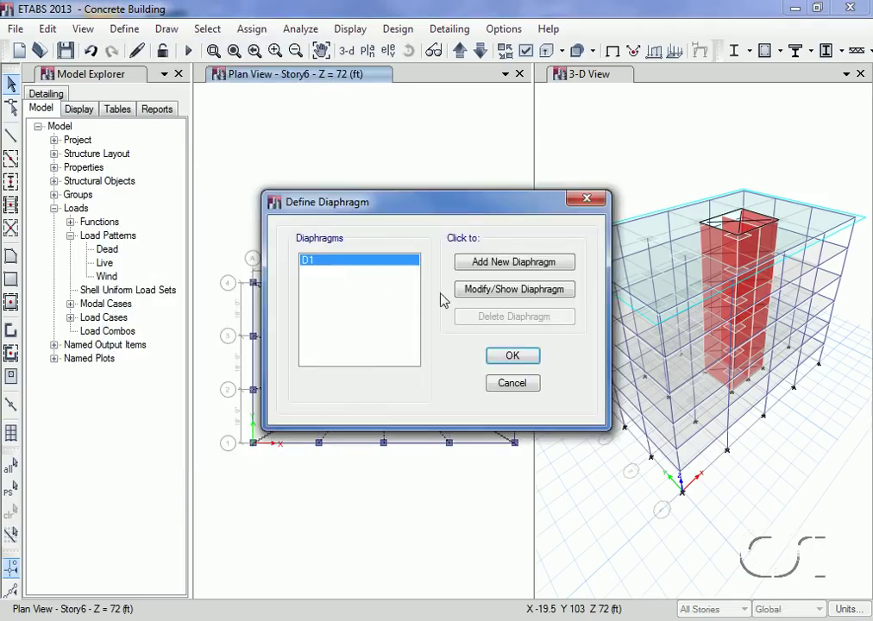
click(483, 292)
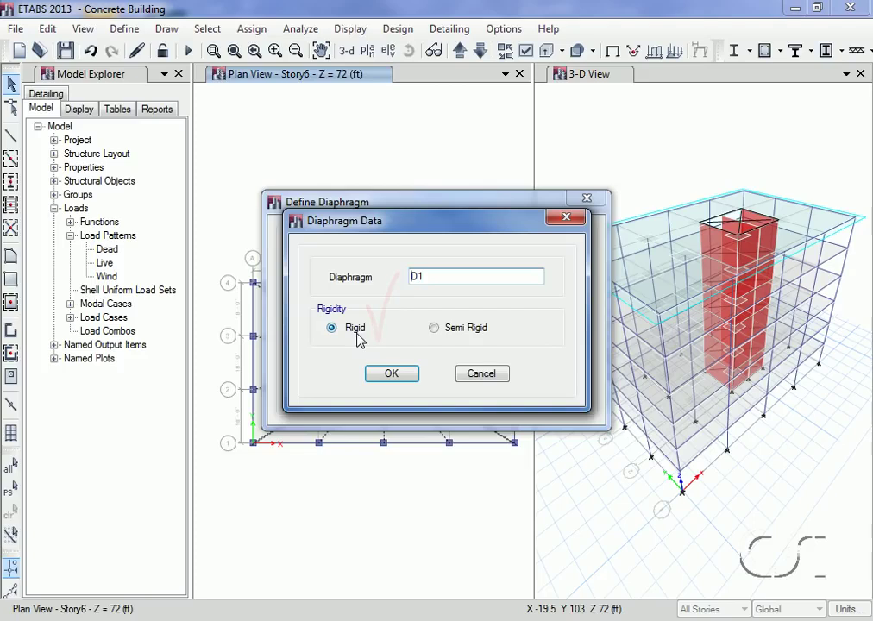
click(481, 376)
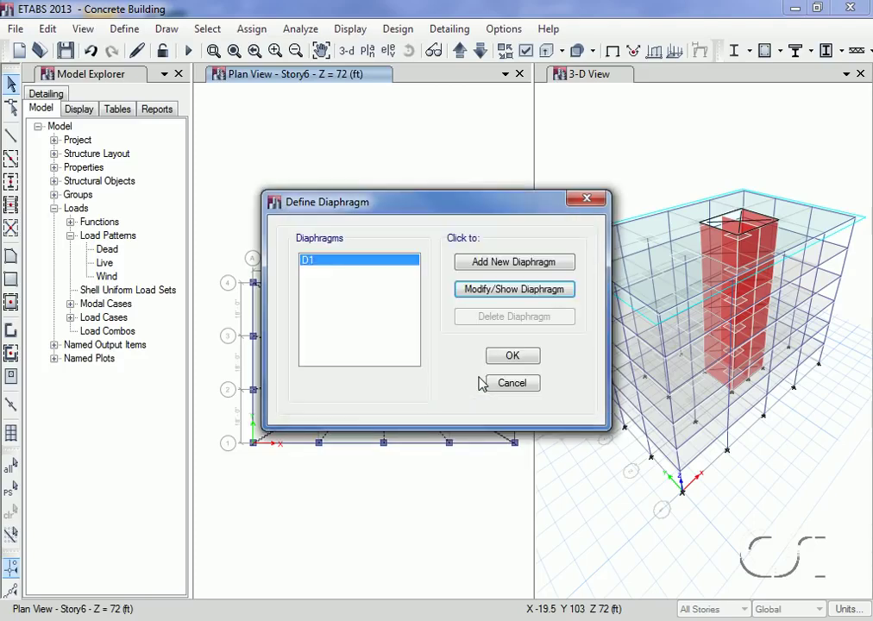
click(510, 384)
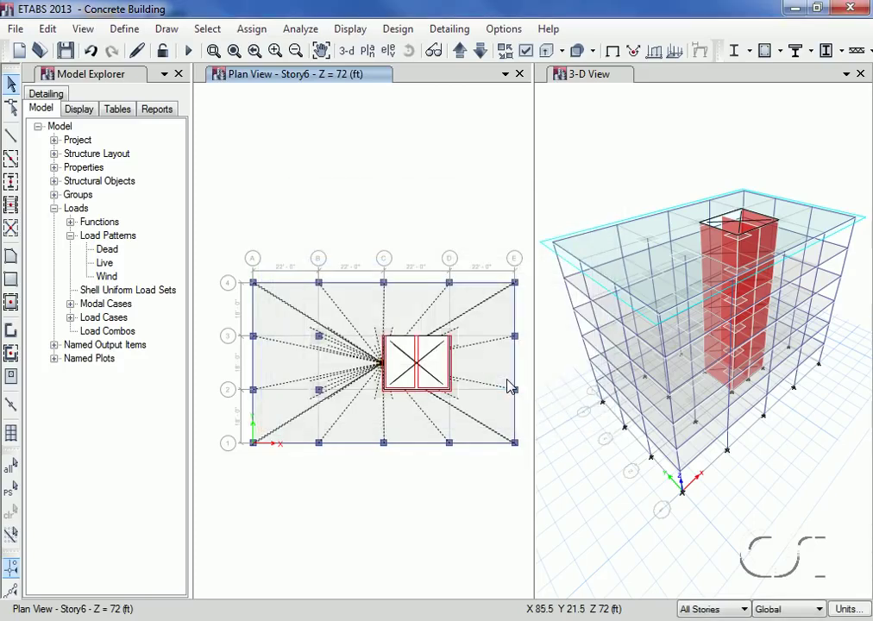
Turn off the diaphragm extent display in the Story6 plan view
click(525, 50)
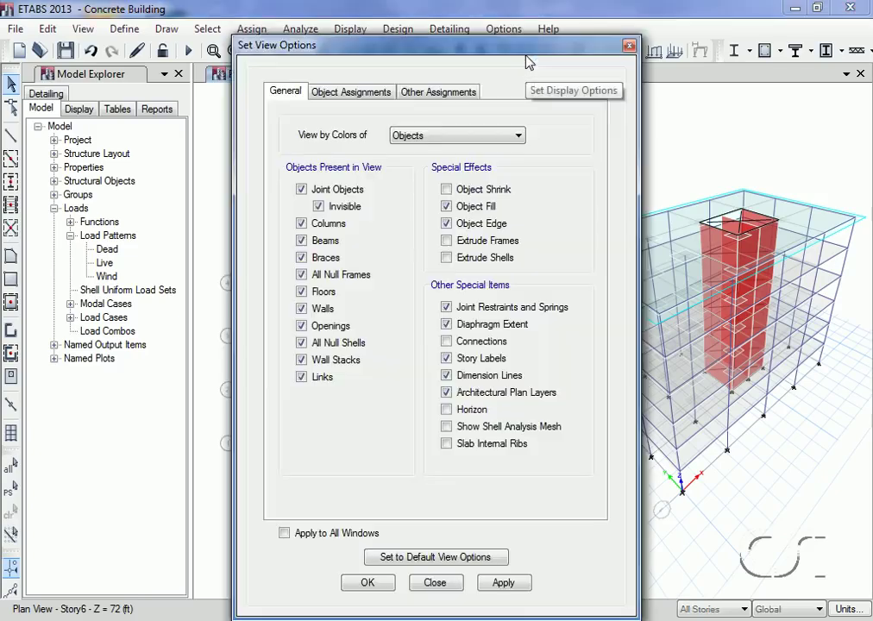
click(447, 324)
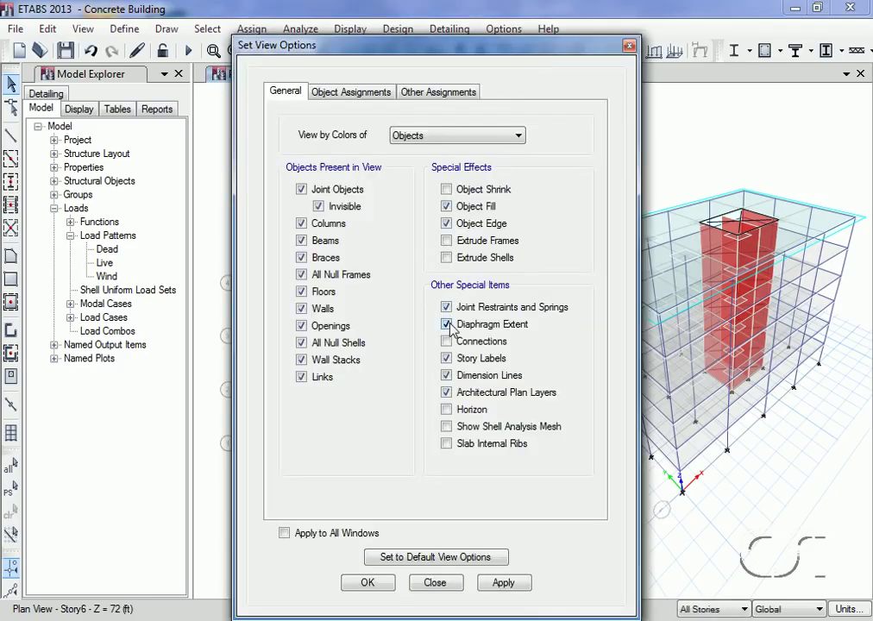
click(368, 584)
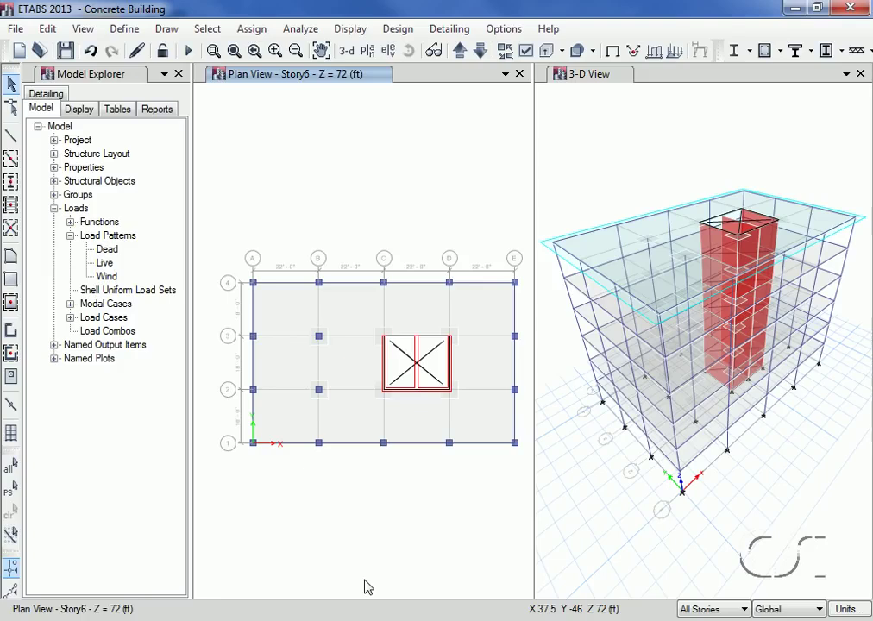
Set the Wind load case's preset P-Delta method to Iterative - Based on Loads and add the Dead pattern with scale factor 1.2
click(71, 318)
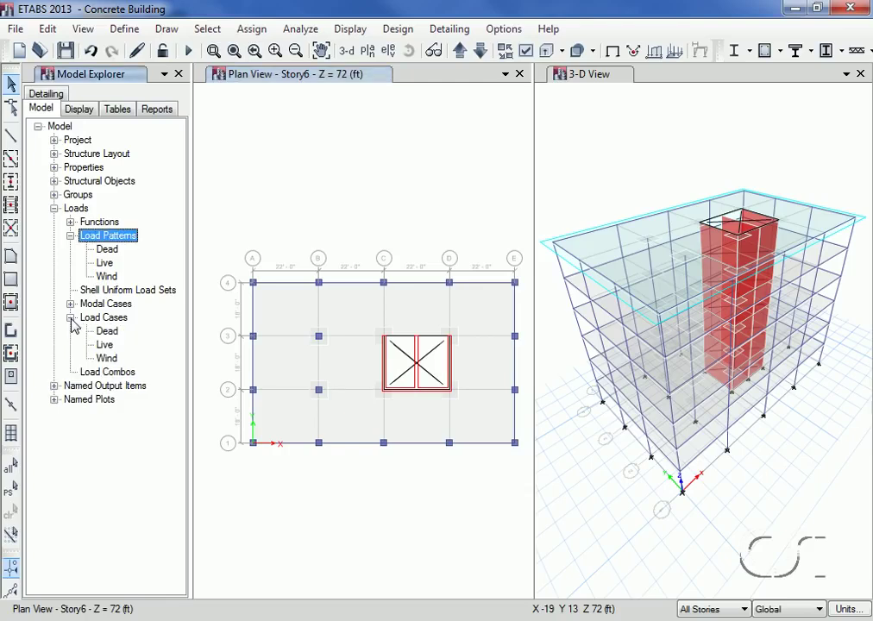
click(107, 359)
right_click(107, 359)
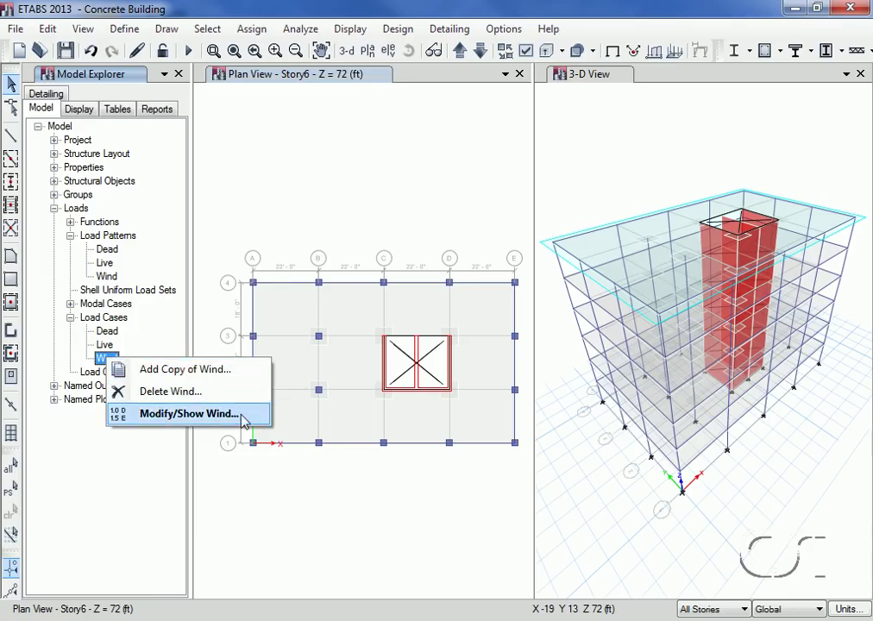
click(181, 414)
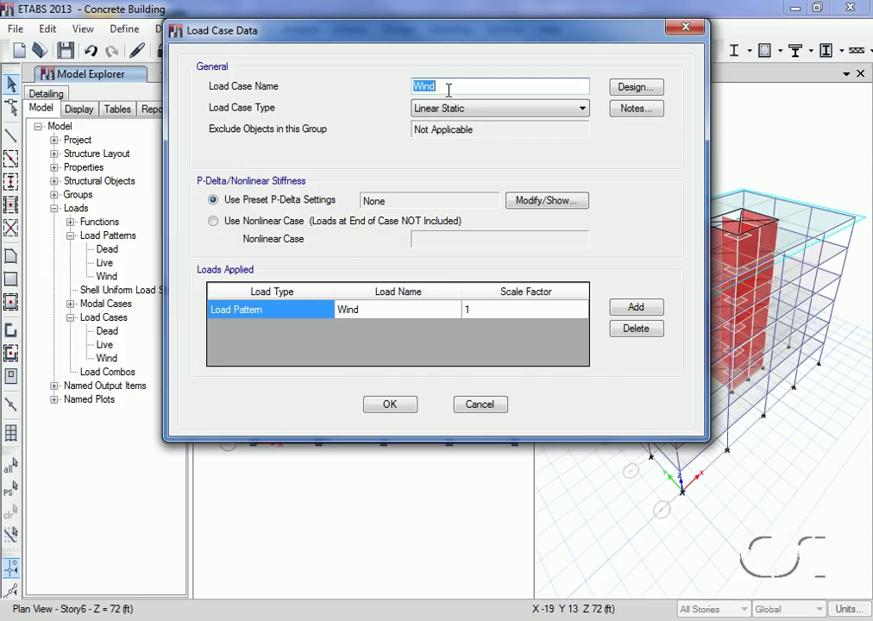
click(537, 203)
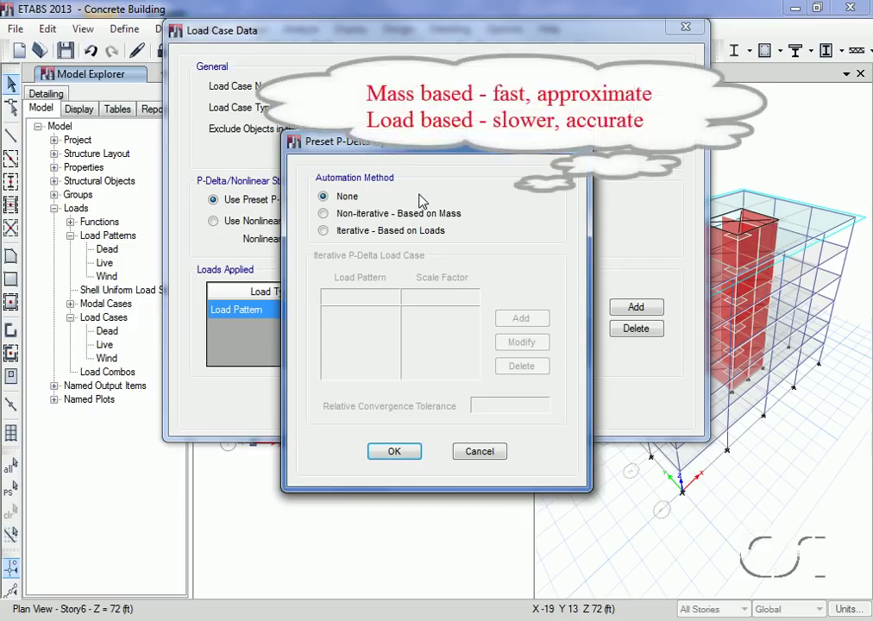
click(335, 213)
click(323, 231)
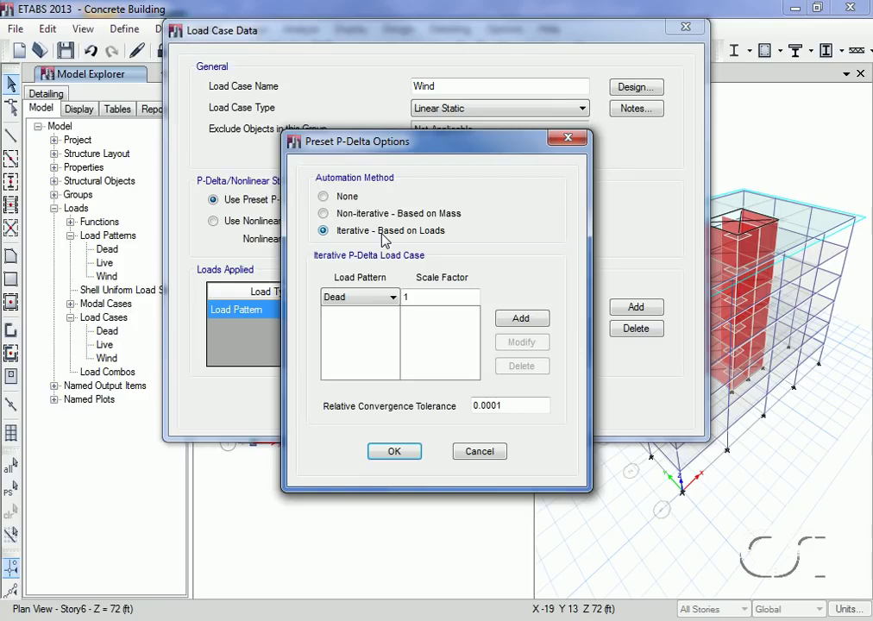
click(421, 296)
text(.2)
click(510, 323)
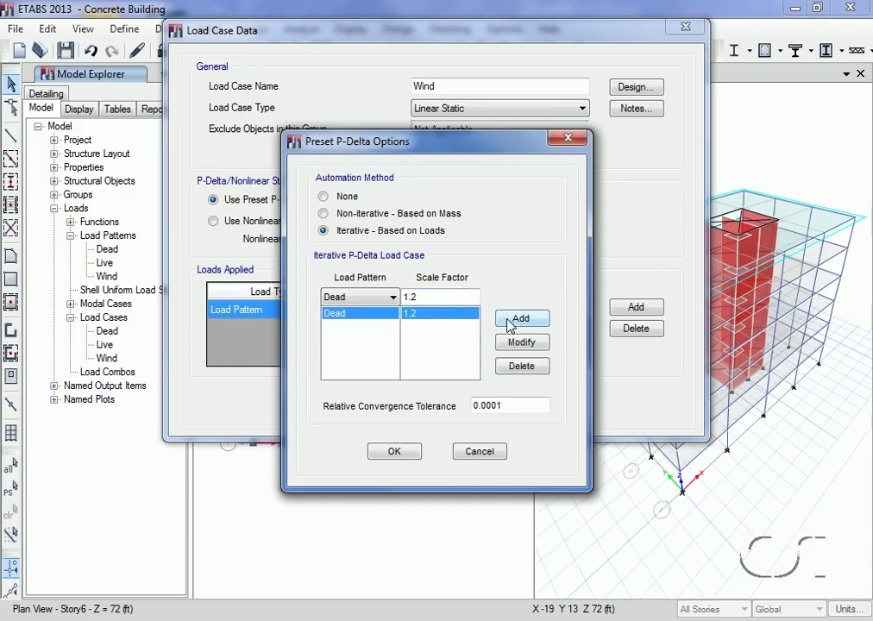
Add the Live pattern with scale factor 0.5 to the iterative P-Delta load case and accept the Wind load case
click(392, 297)
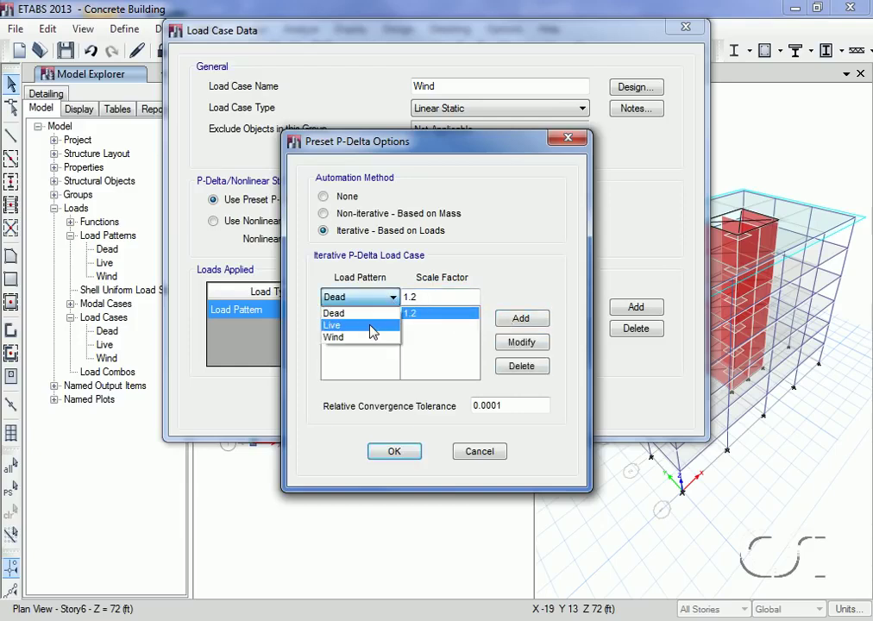
click(371, 333)
double_click(426, 298)
text(0.5)
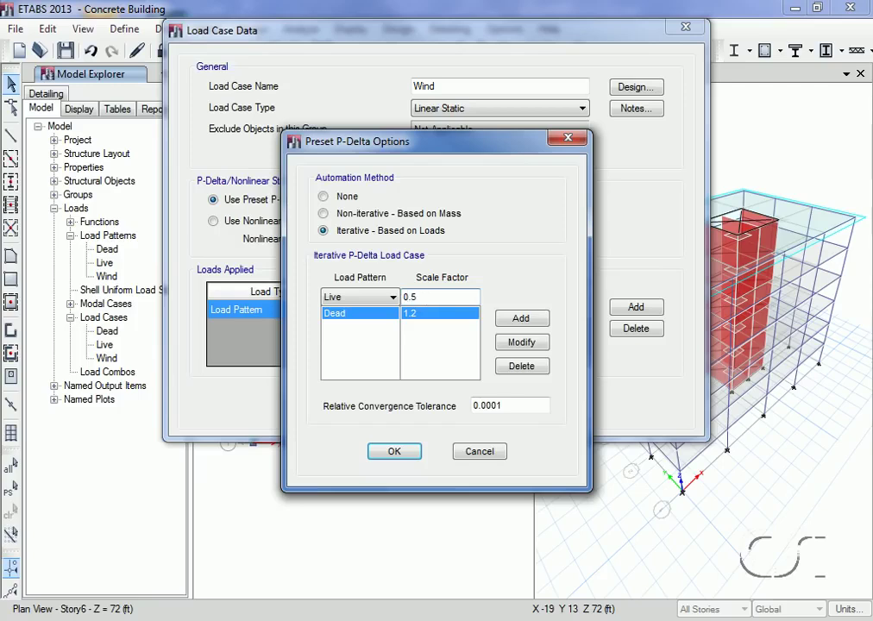
click(528, 320)
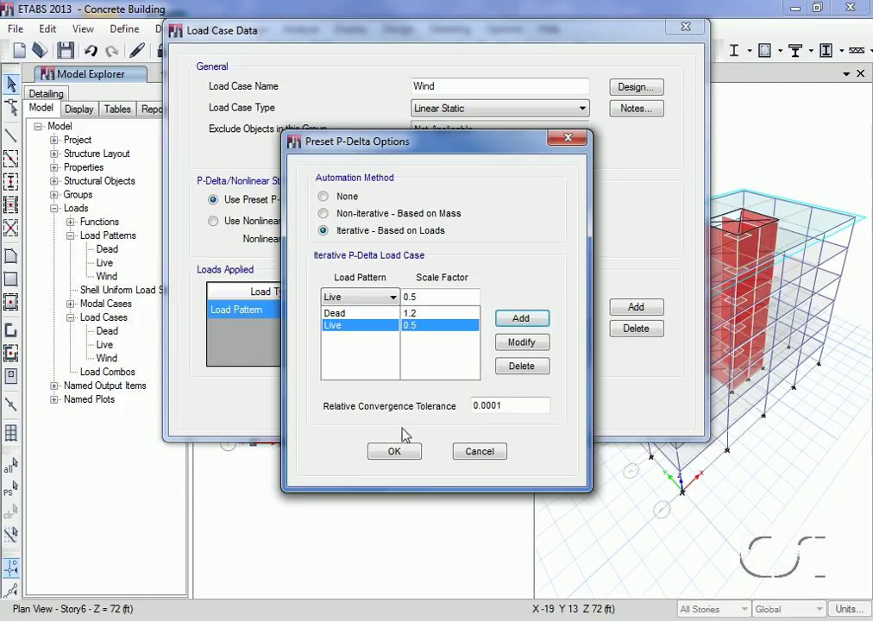
click(395, 453)
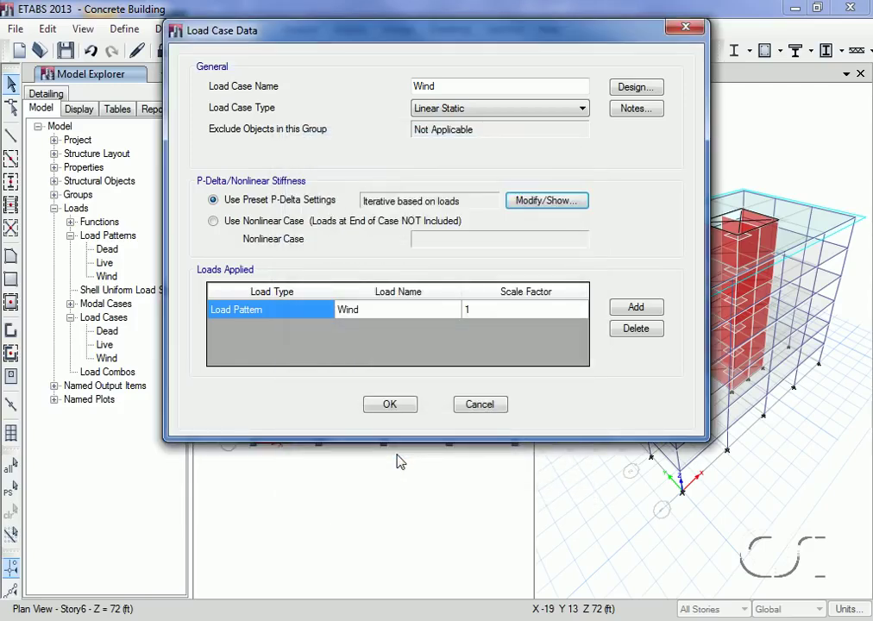
click(390, 405)
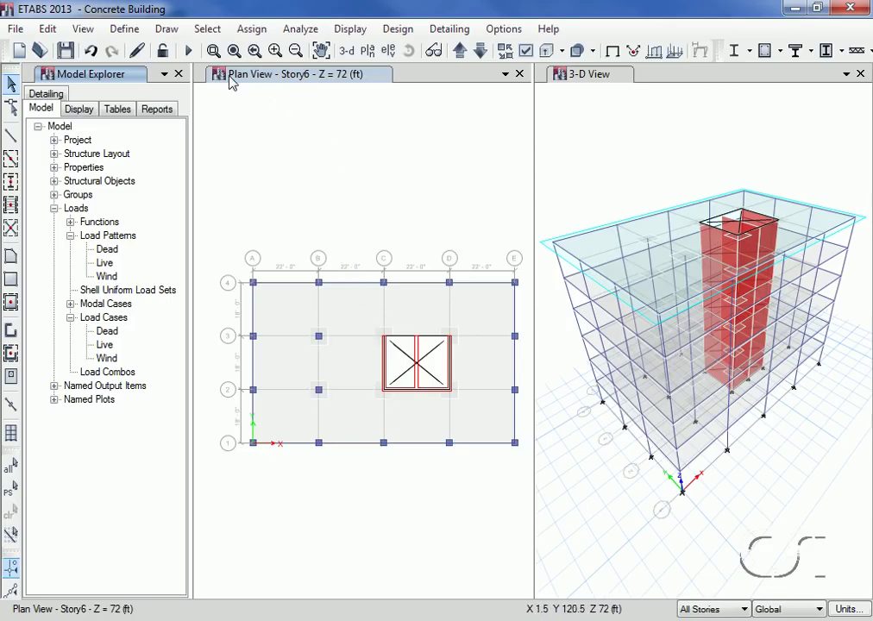
Run the analysis of the building model, leaving it locked
click(188, 51)
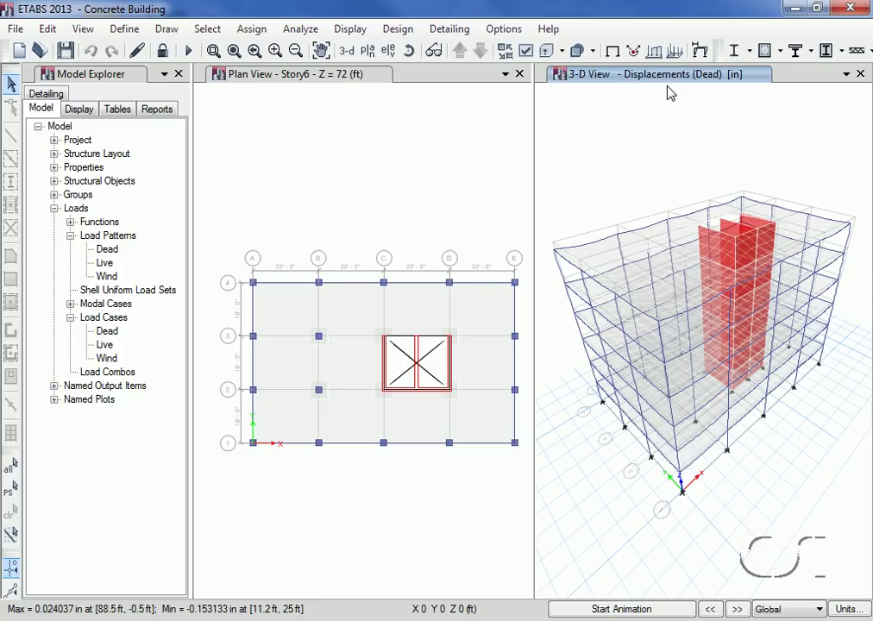
click(163, 52)
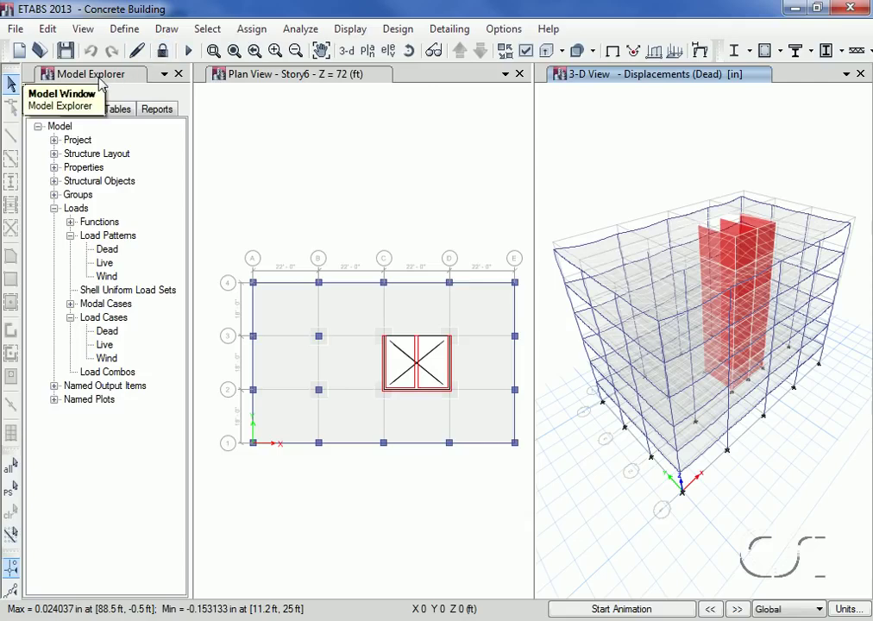
Display the frame, pier and spandrel force diagram in the 3-D view for the Dead load case
click(80, 110)
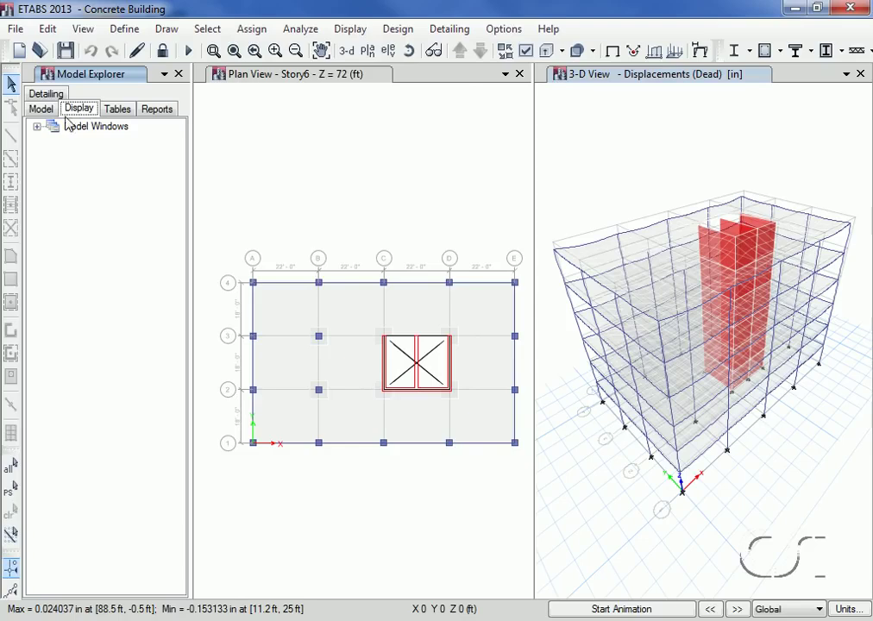
click(37, 127)
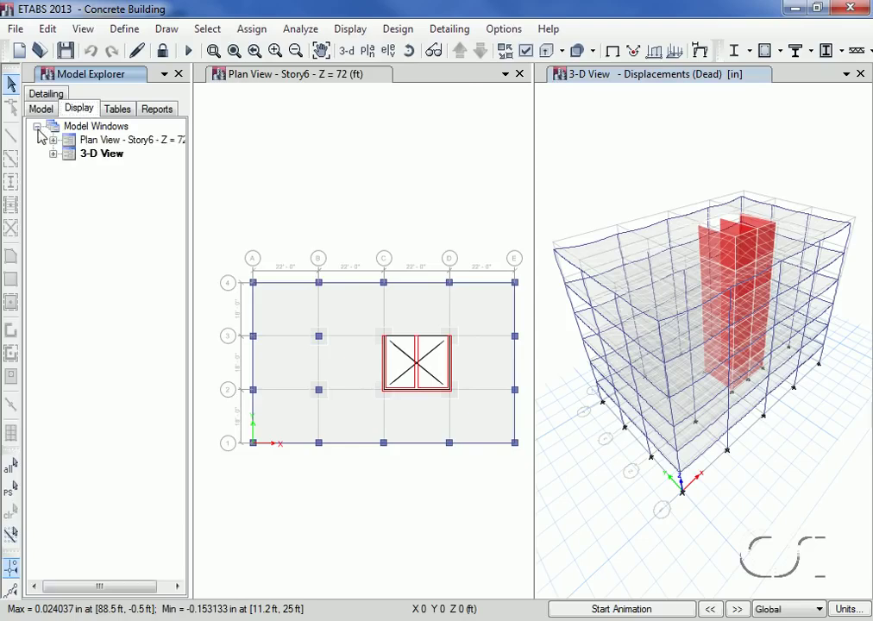
click(53, 154)
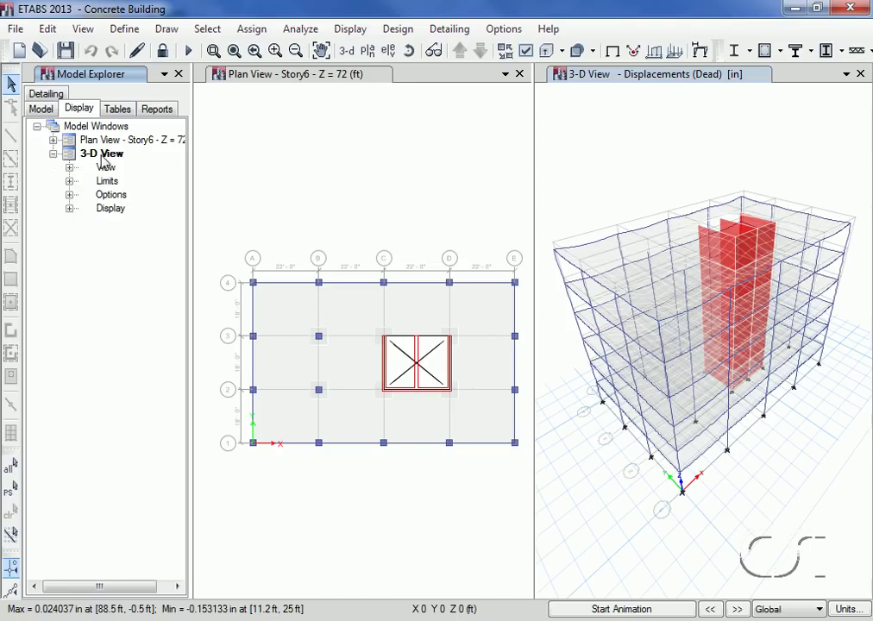
click(69, 210)
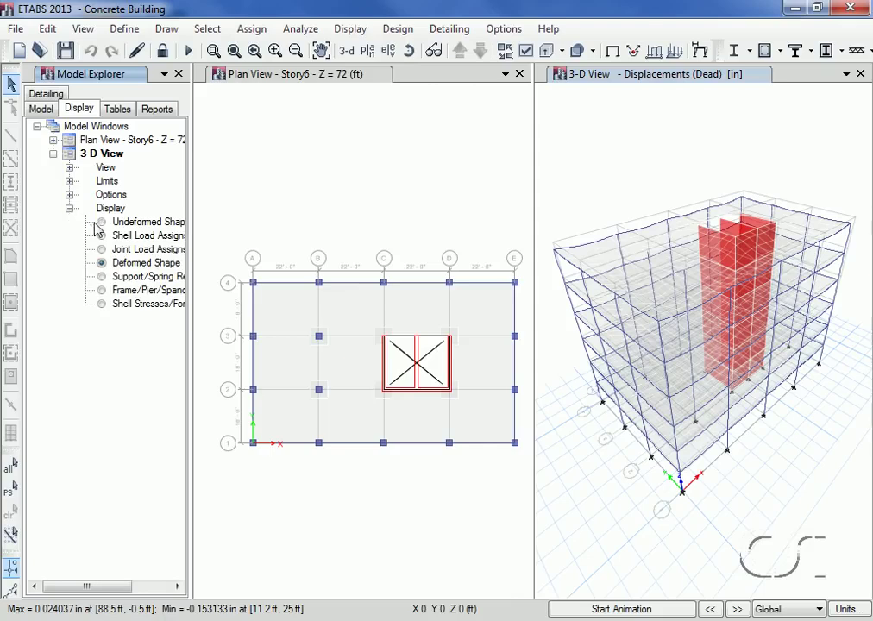
click(102, 291)
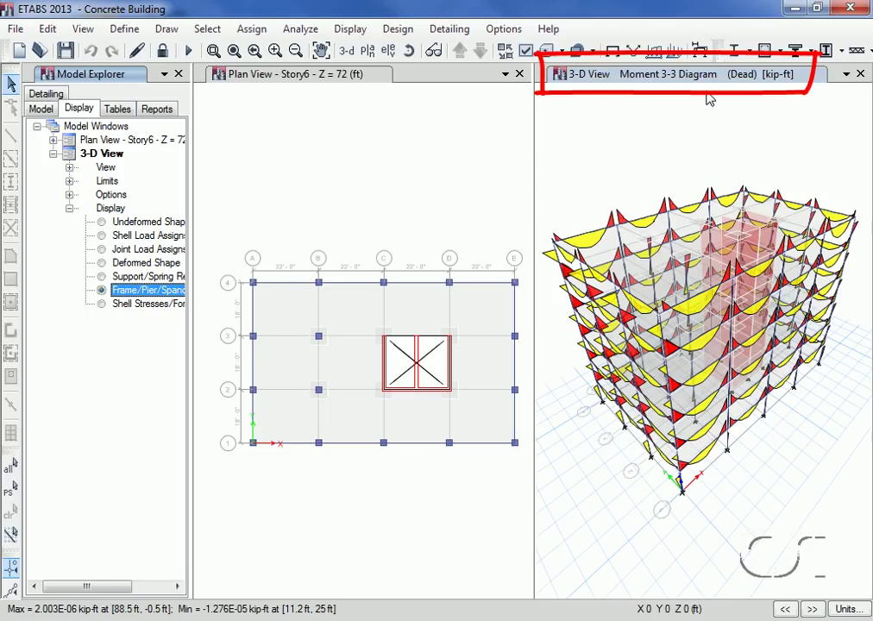
Show the Dead case's resultant M11 shell force contours on the deformed shape in the 3-D view
click(360, 30)
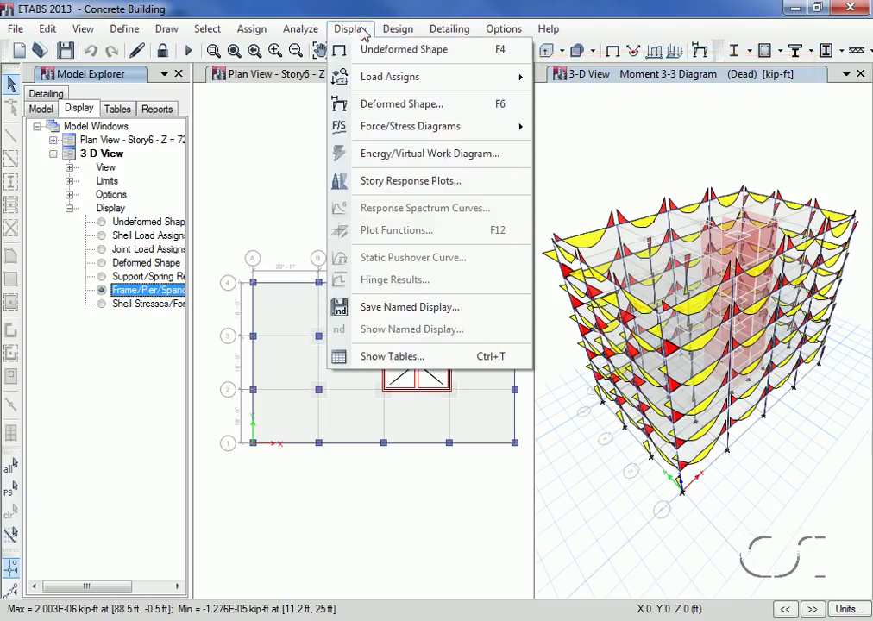
mouse_move(356, 126)
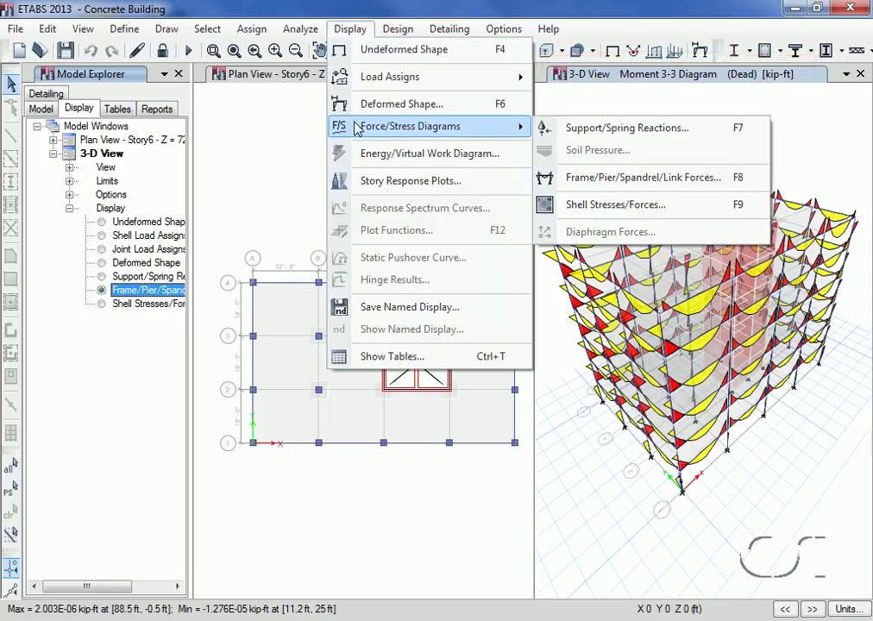
click(590, 214)
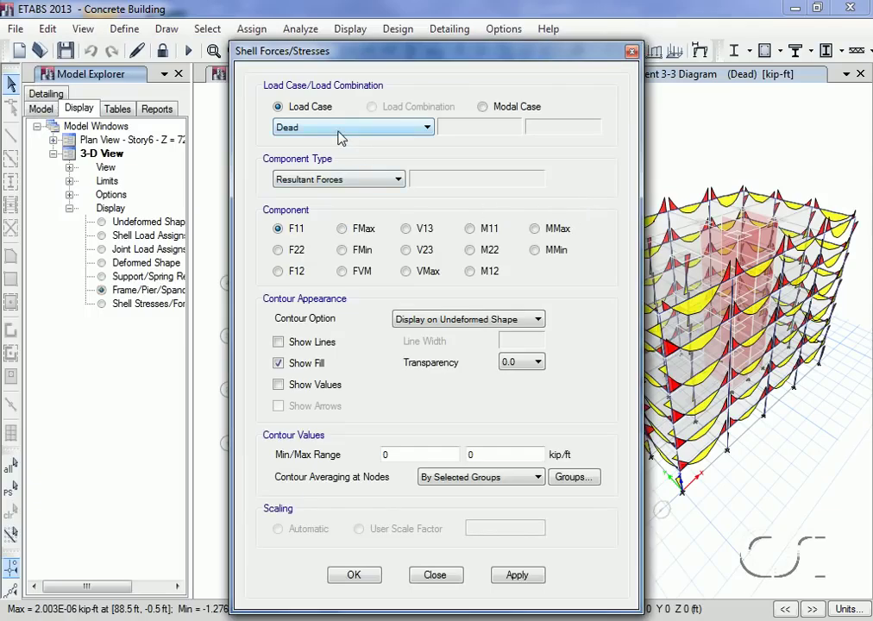
click(471, 230)
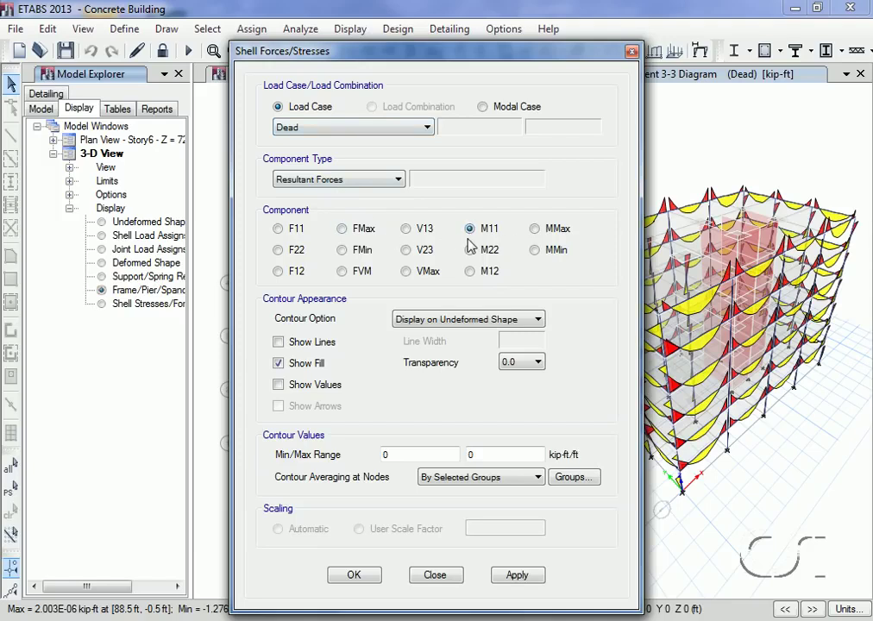
click(446, 320)
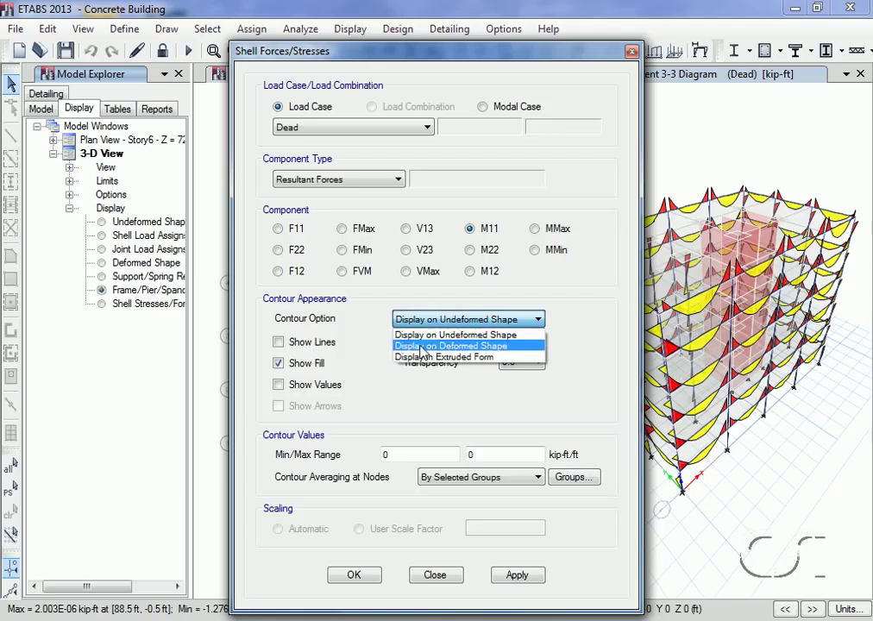
click(421, 347)
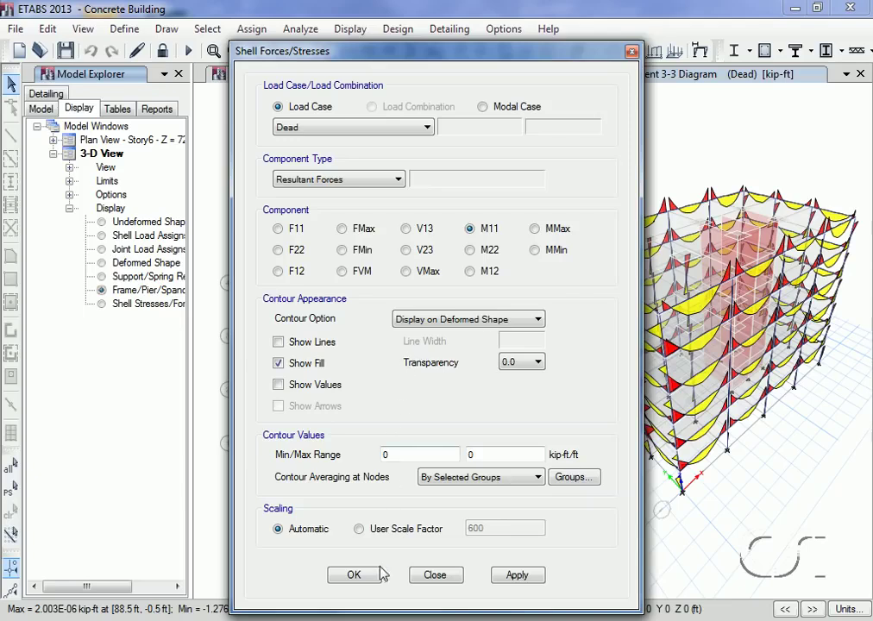
click(353, 576)
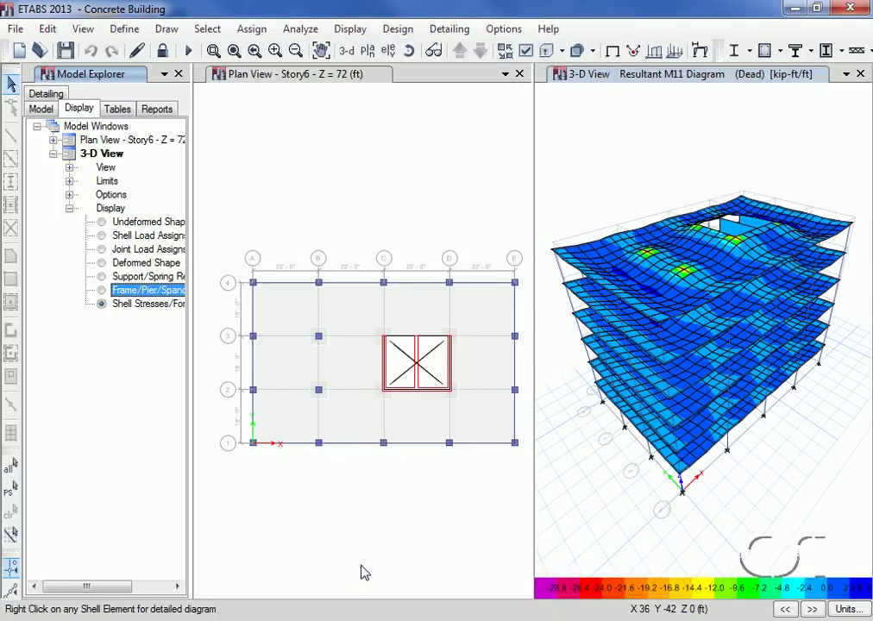
Display the deformed shape of the Story6 plan view for the Wind load case at step number 1
click(287, 76)
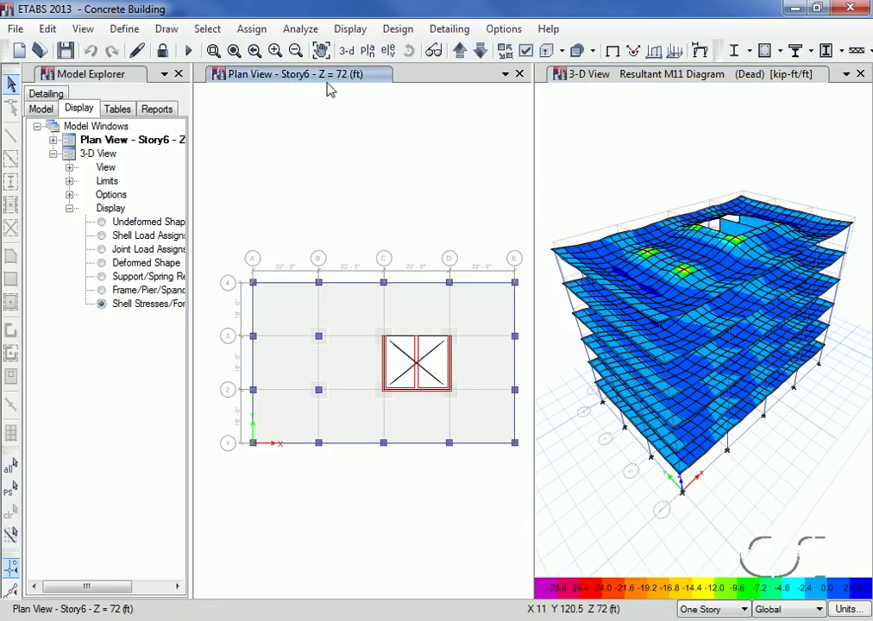
click(699, 51)
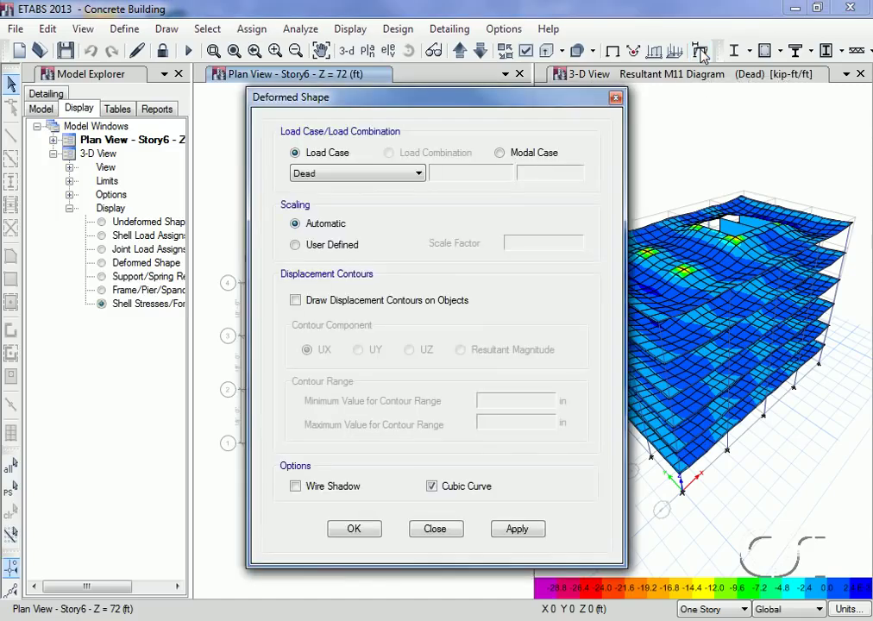
click(365, 174)
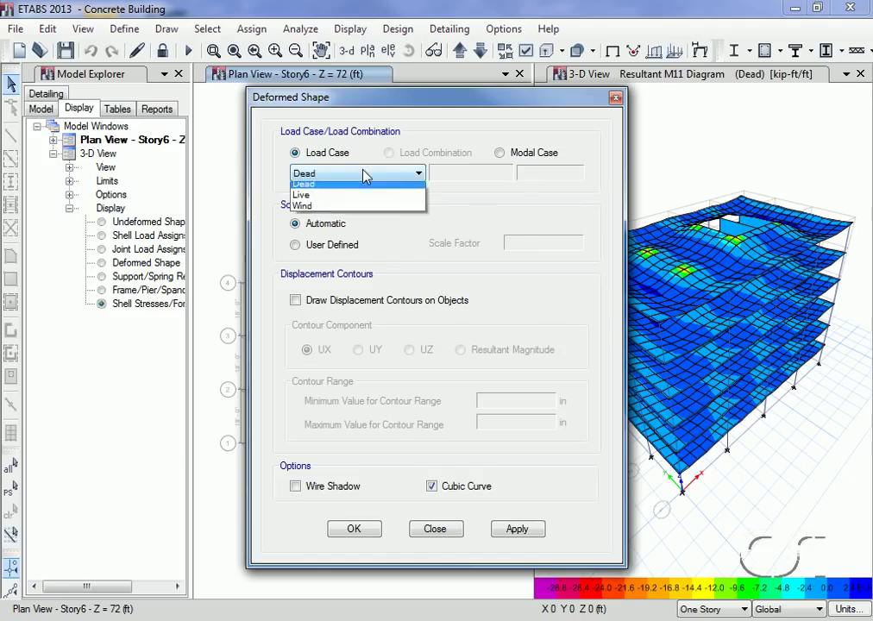
click(321, 212)
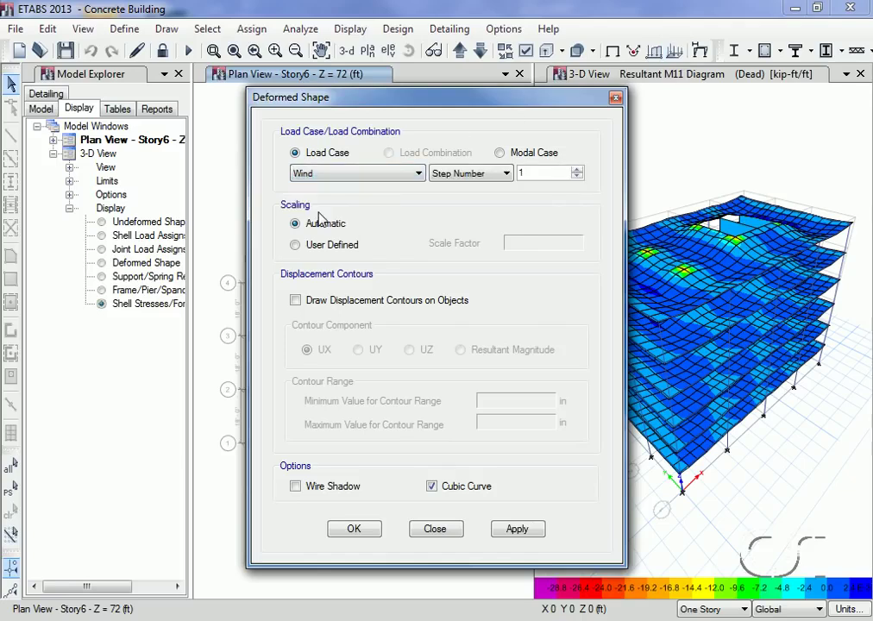
click(350, 533)
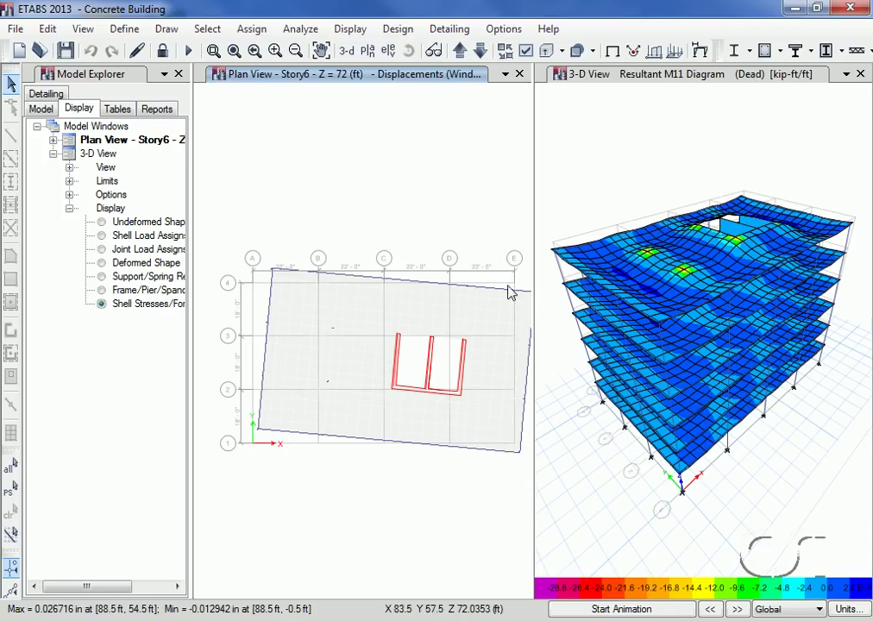
Step forward through the Wind load case's successive deformed shapes in the Story6 plan view
click(738, 610)
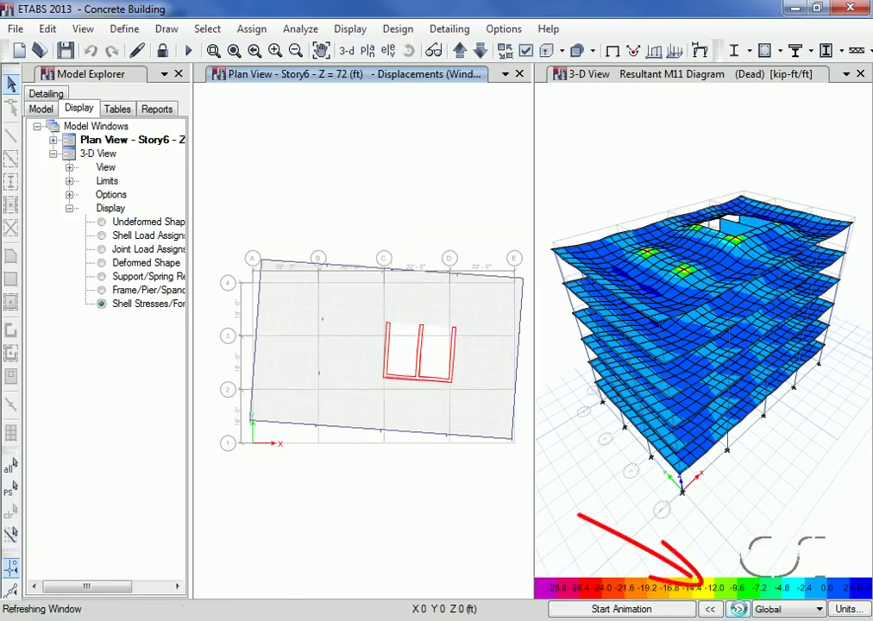
click(738, 610)
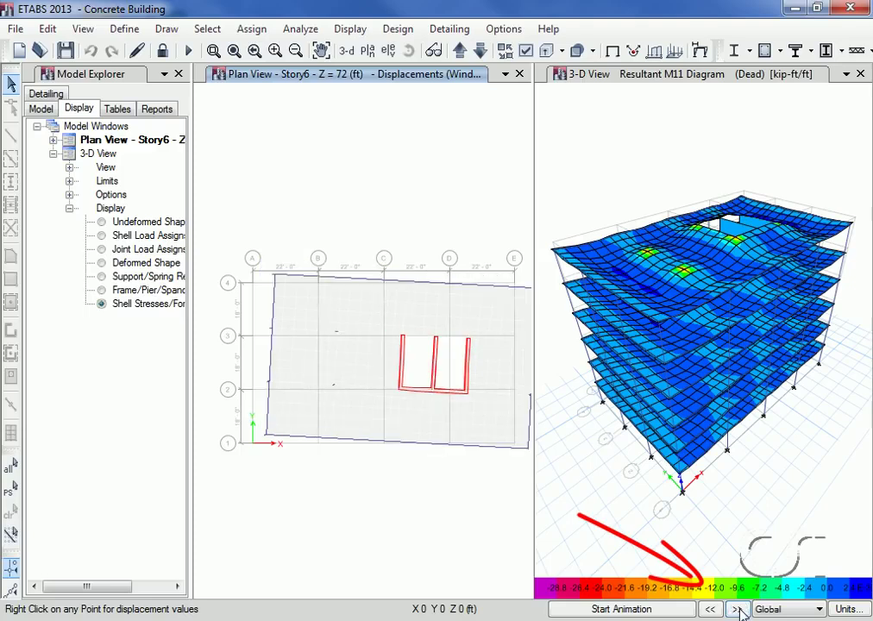
click(738, 610)
click(738, 610)
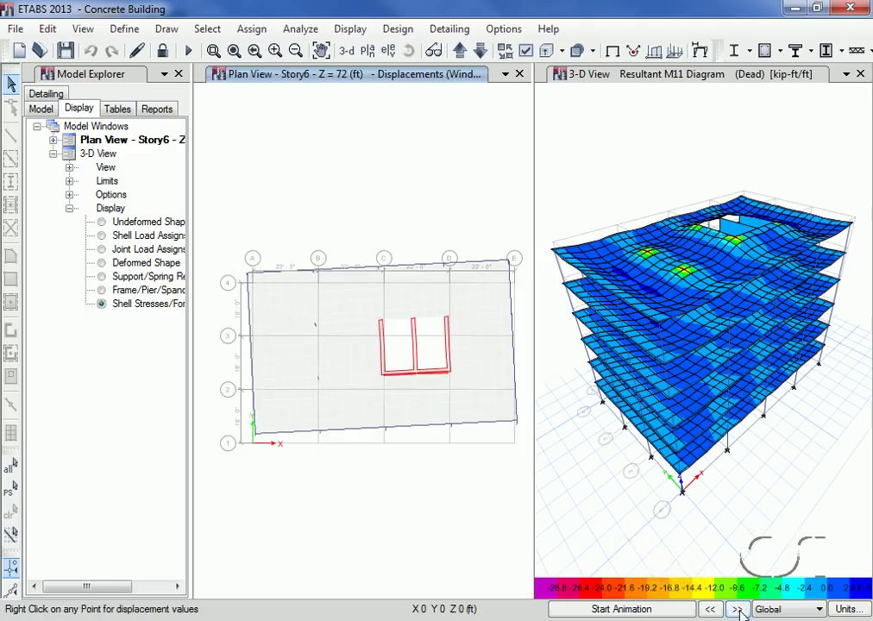
click(738, 610)
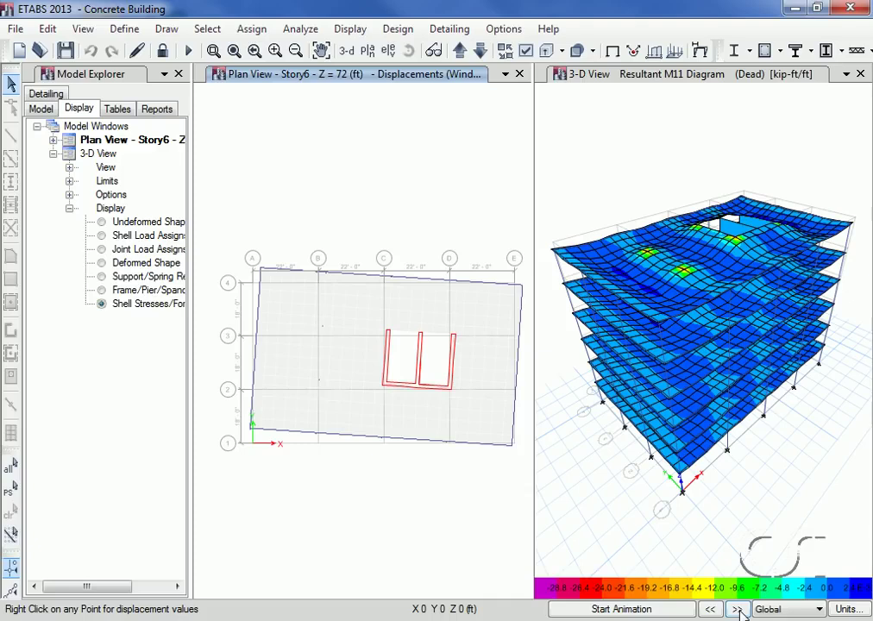
click(739, 610)
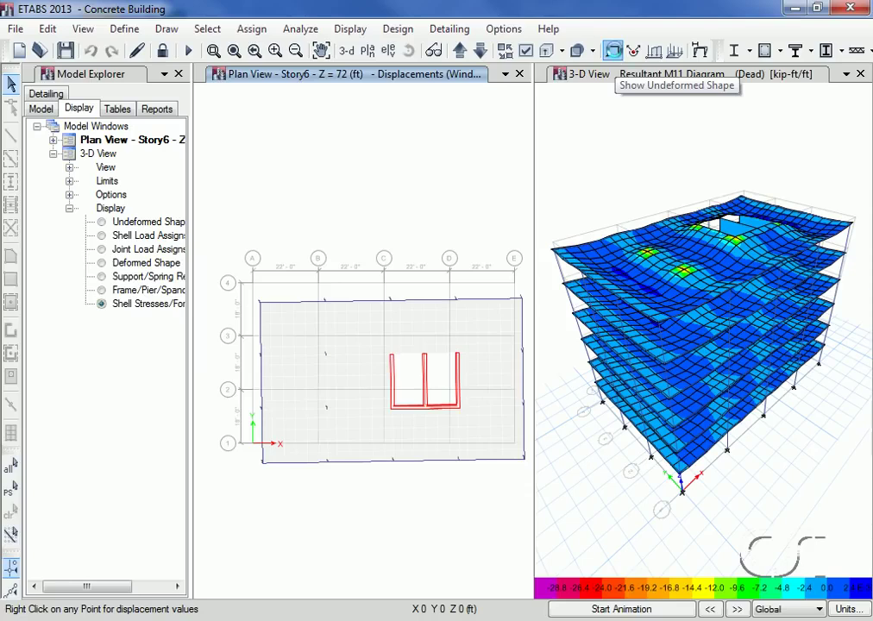
Restore the undeformed shape in the Story6 plan view and check the design procedure of the grid A edge beam between grids 2 and 3
click(613, 52)
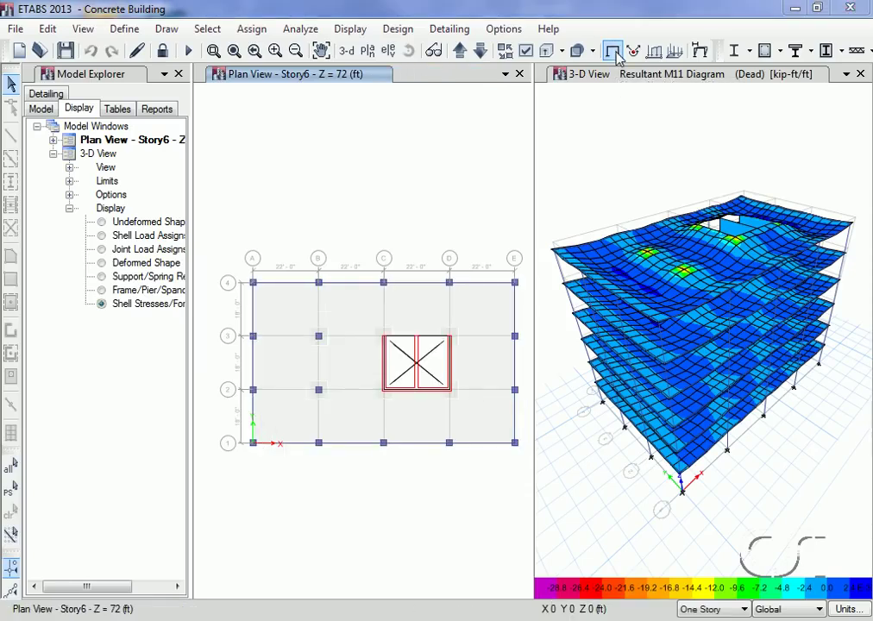
right_click(255, 369)
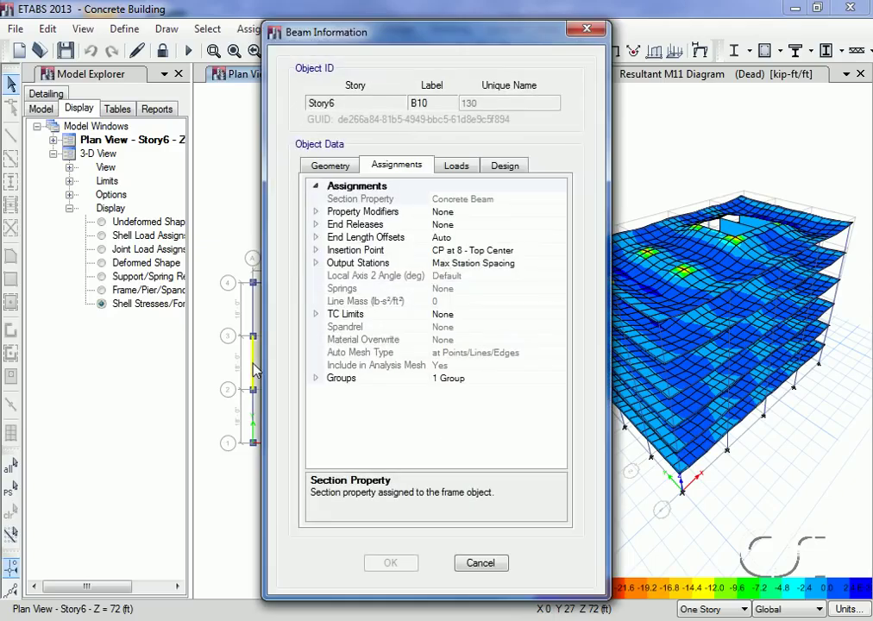
click(498, 172)
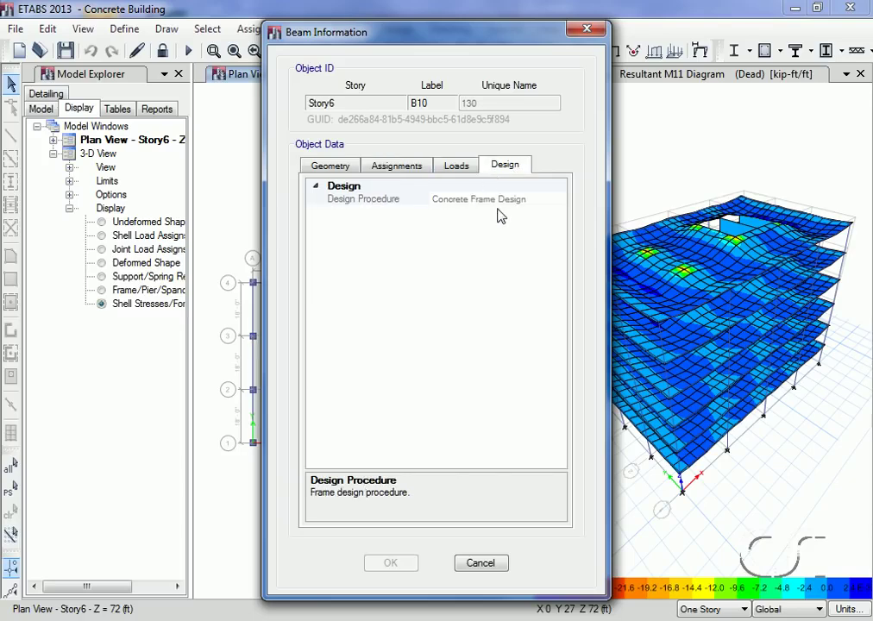
click(479, 563)
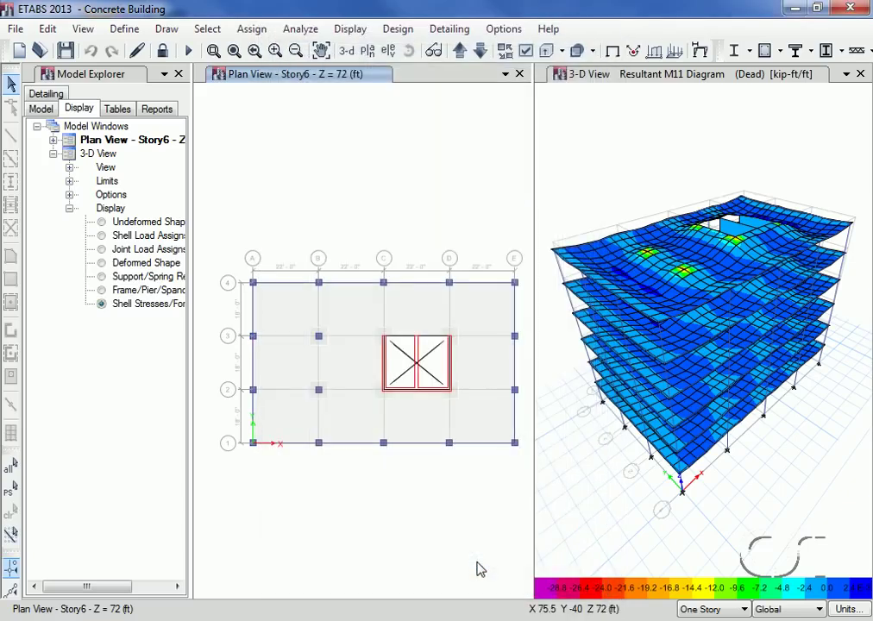
Review the concrete frame design preferences for ACI 318-11 and accept them
click(398, 31)
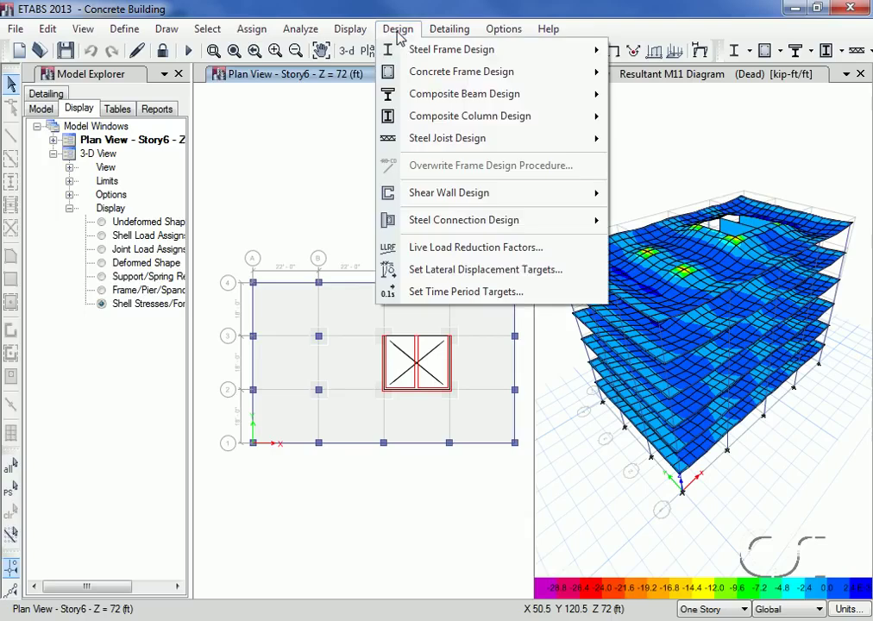
mouse_move(496, 74)
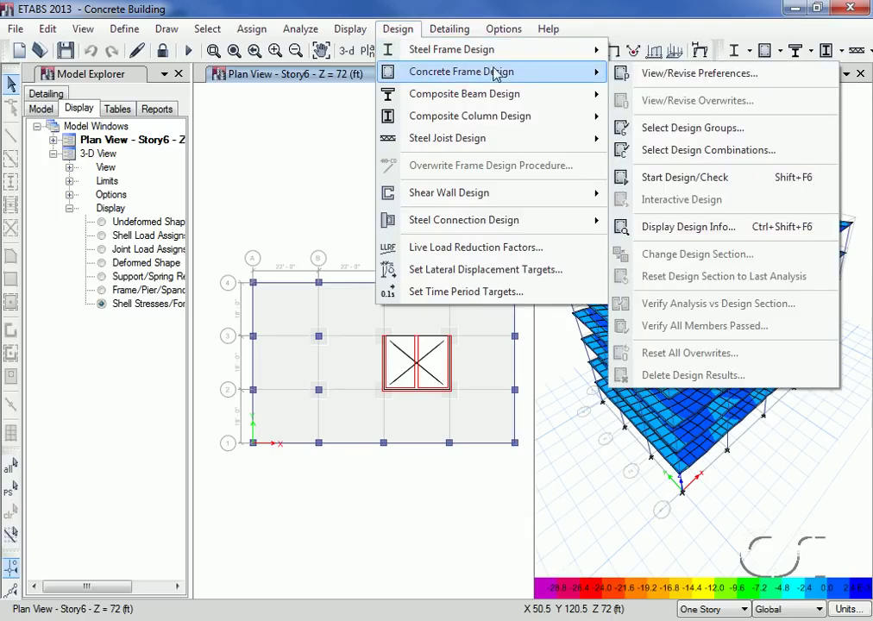
click(683, 76)
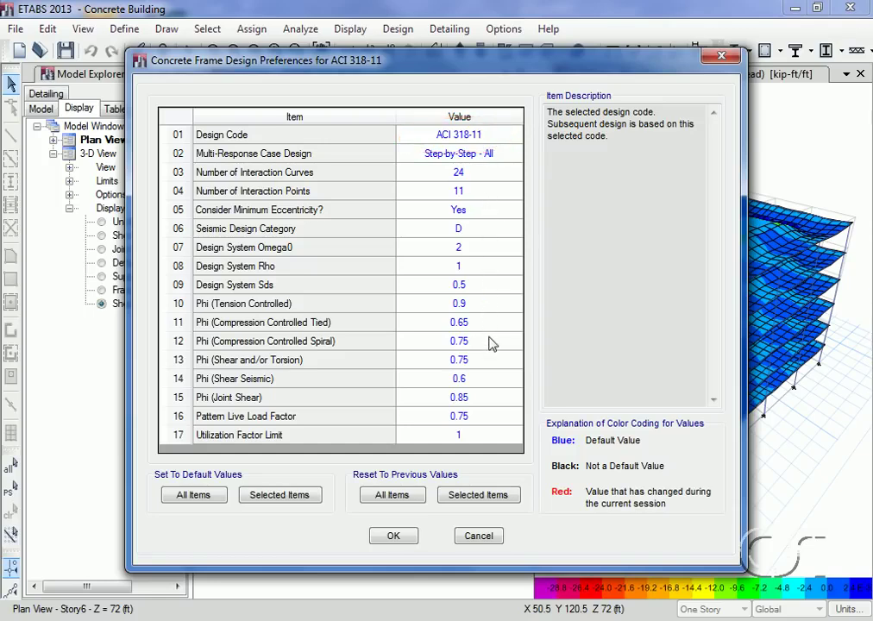
click(414, 542)
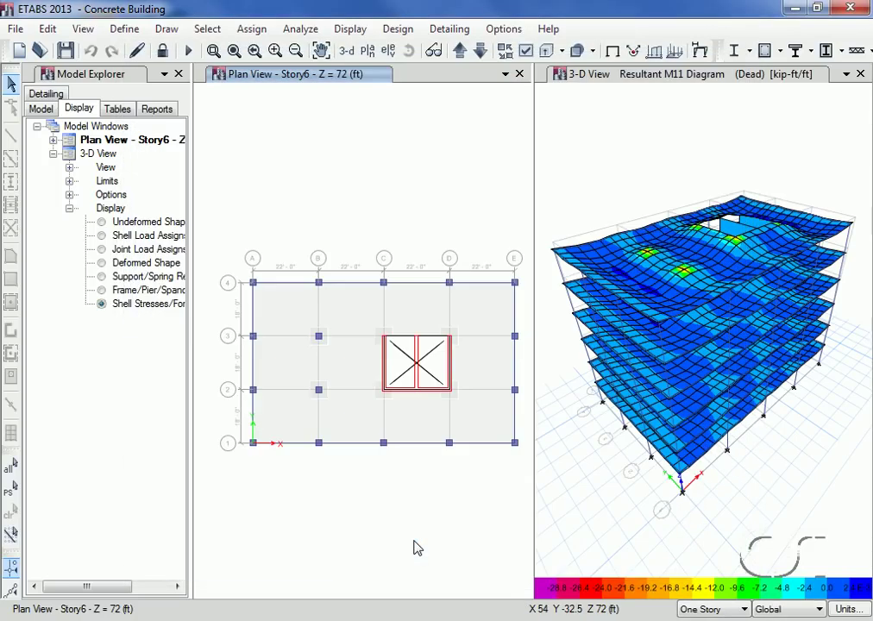
Run the concrete frame design and step the plan view's longitudinal reinforcing display down from Story6 to Story1
click(764, 52)
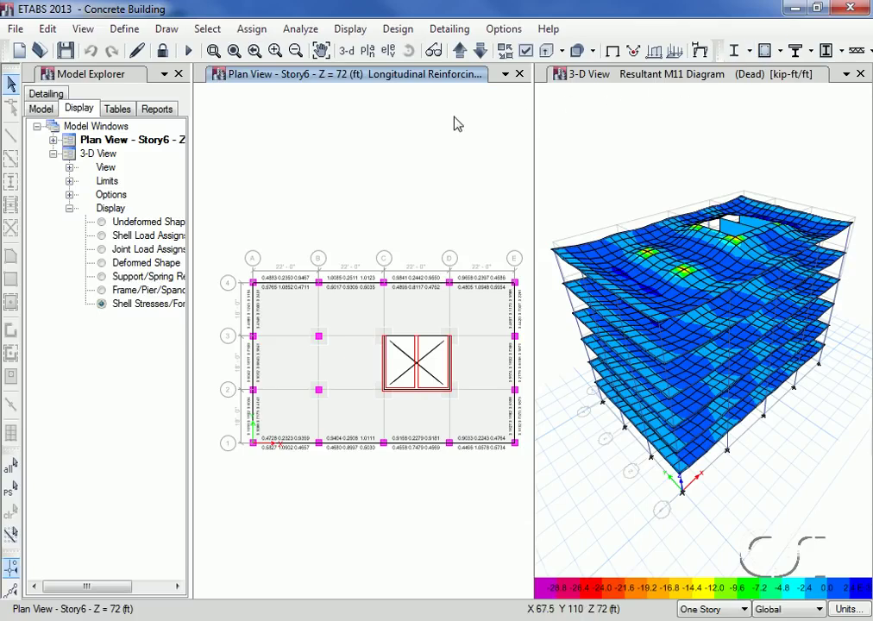
click(481, 52)
click(480, 52)
click(481, 52)
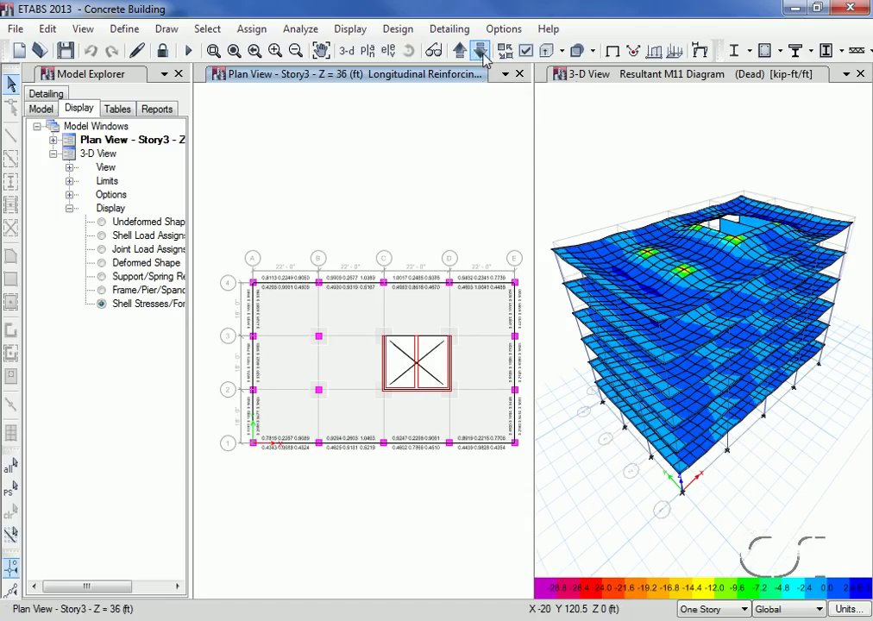
click(481, 51)
click(481, 52)
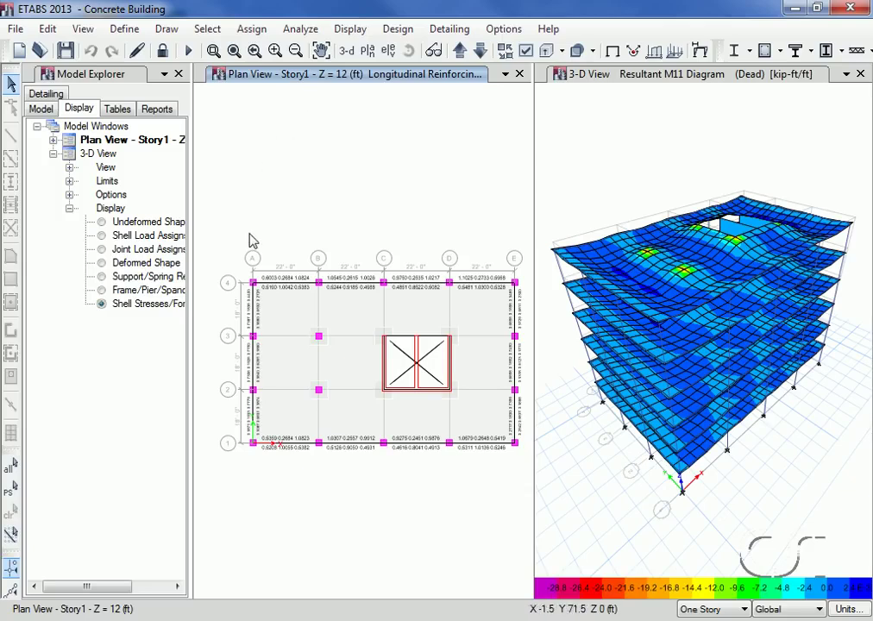
Examine the Story1 design results and envelope report for the grid A beam between grids 3 and 4
mouse_move(250, 306)
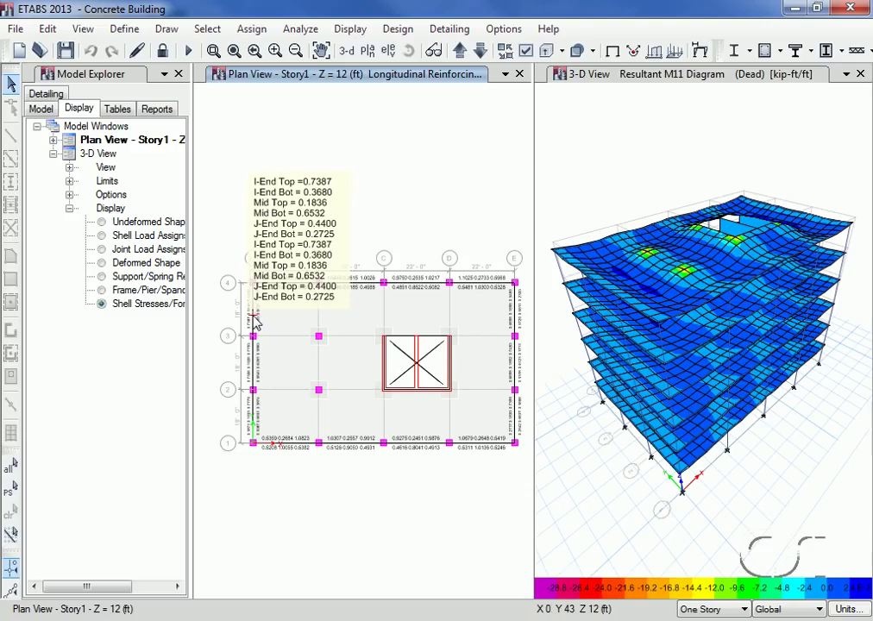
right_click(256, 321)
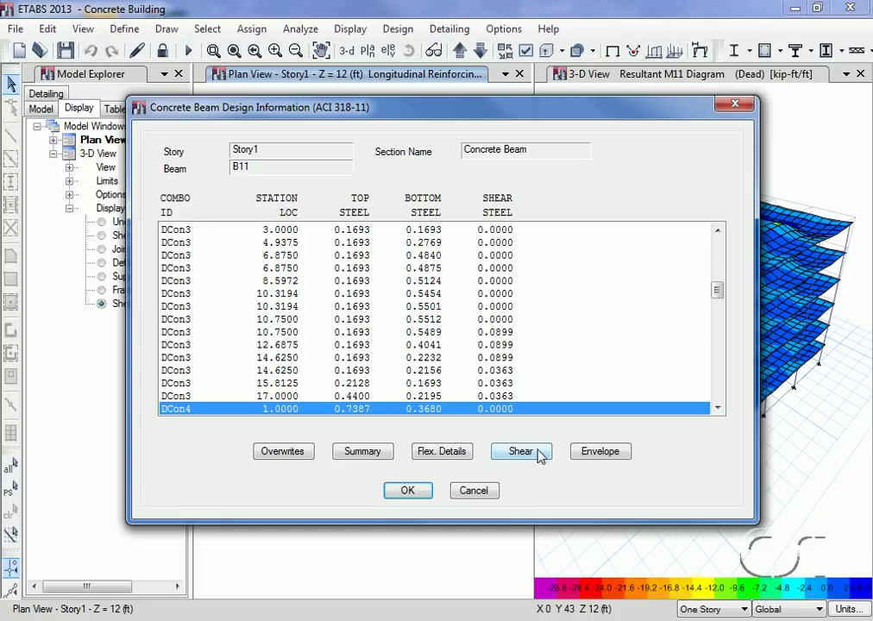
click(613, 457)
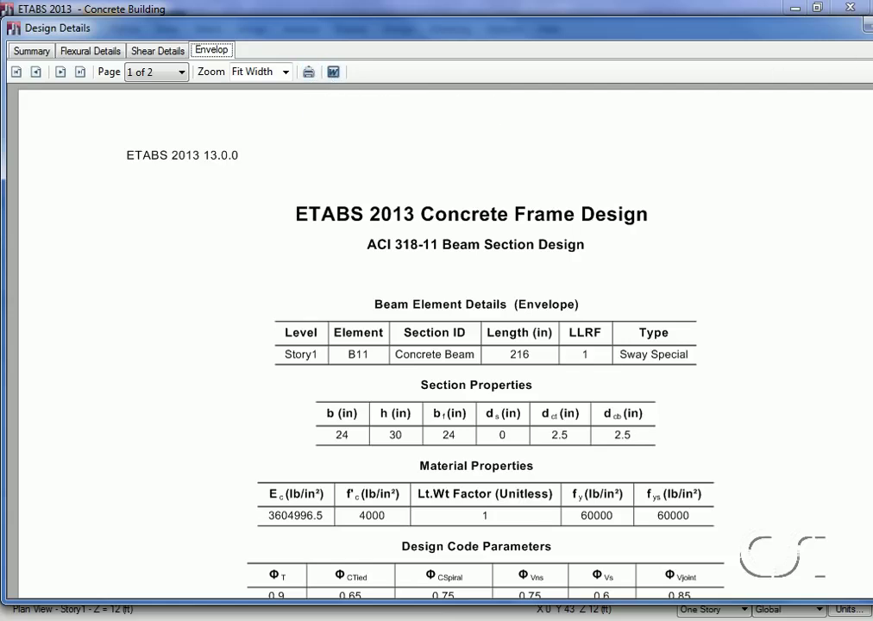
click(862, 28)
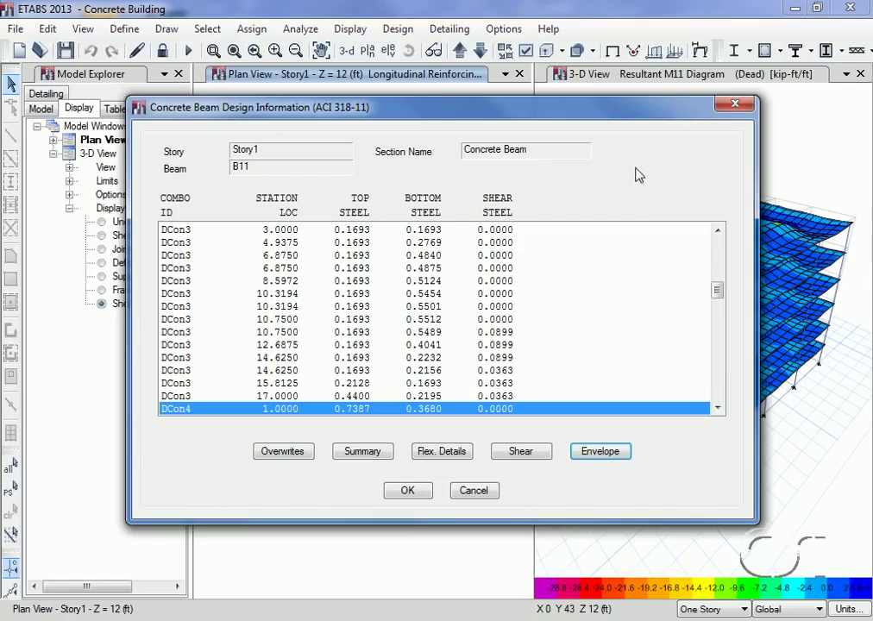
click(474, 492)
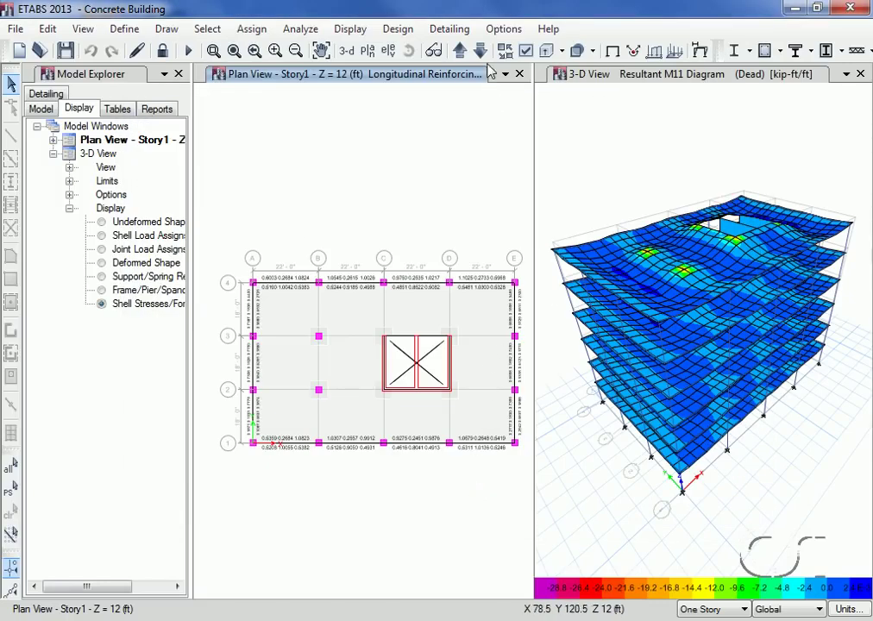
Verify whether all concrete frame members passed the design check
click(402, 30)
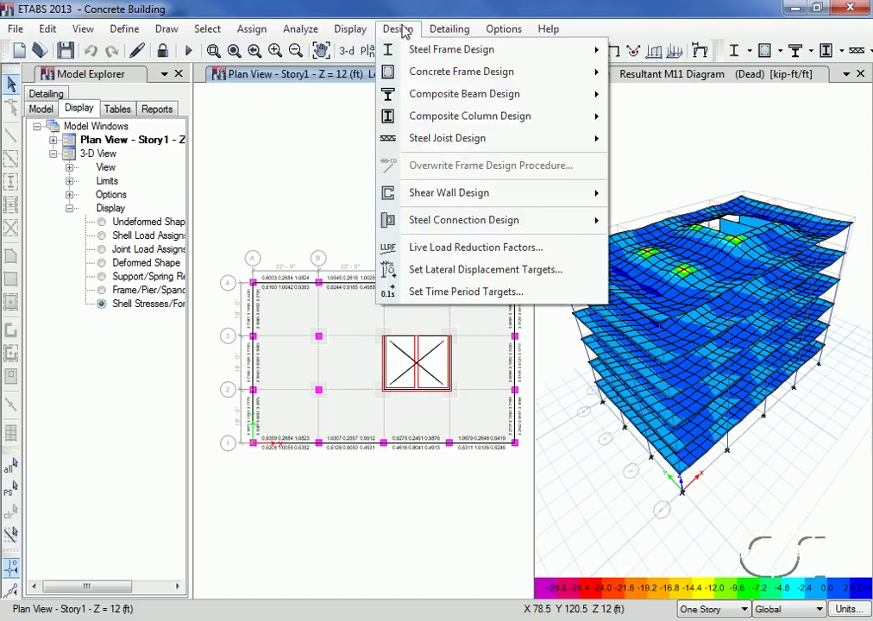
mouse_move(407, 72)
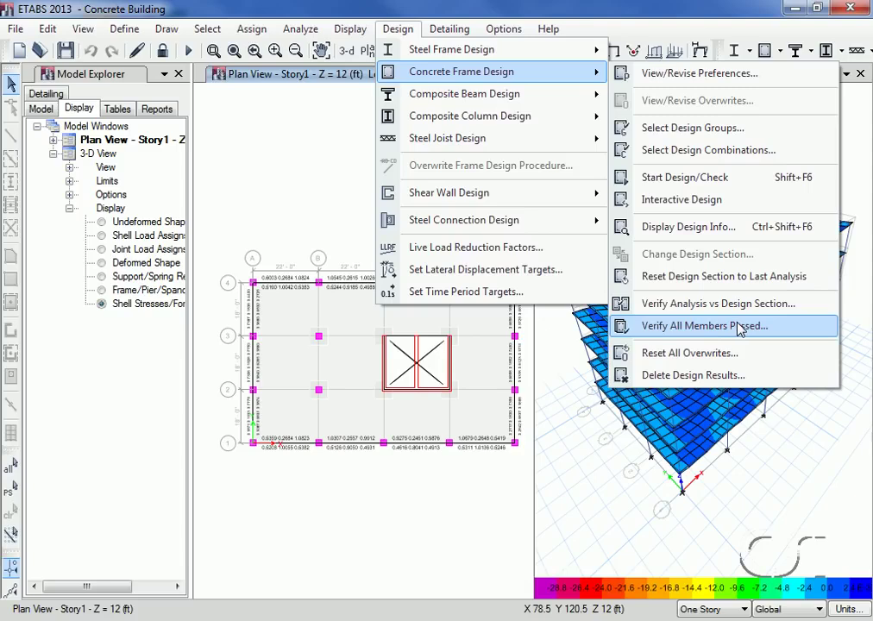
click(683, 328)
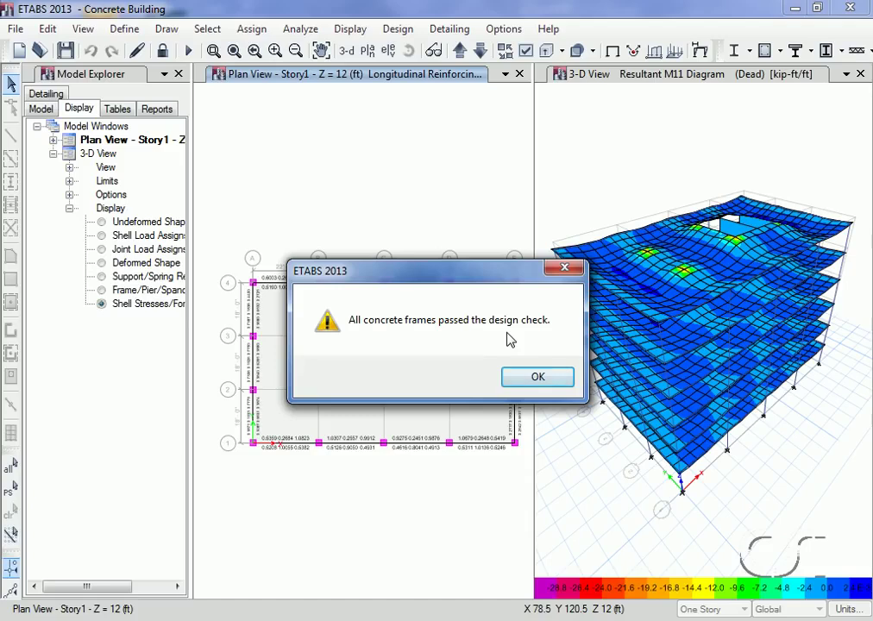
click(526, 377)
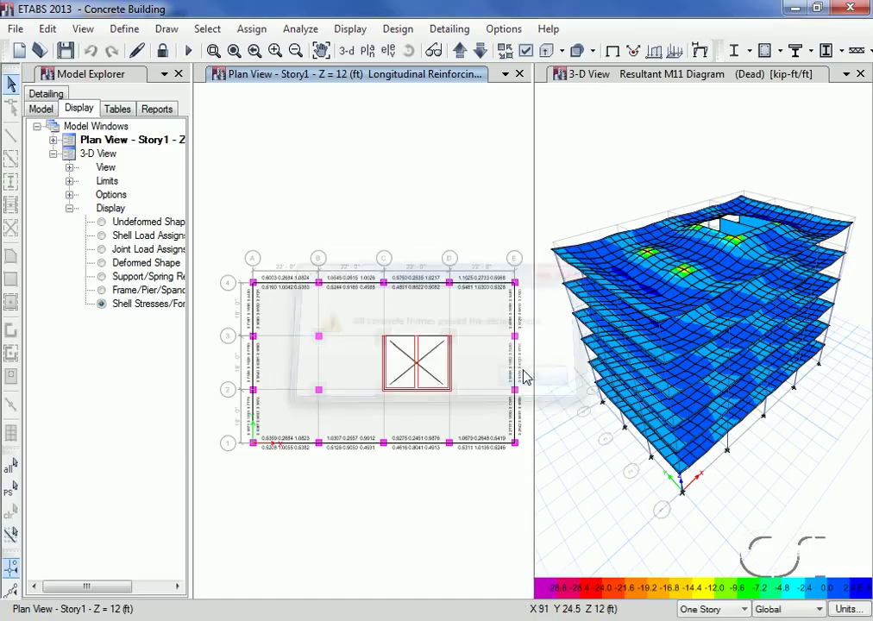
Clear the design results from the Story1 plan view and restore the undeformed shape in the 3-D view
click(257, 29)
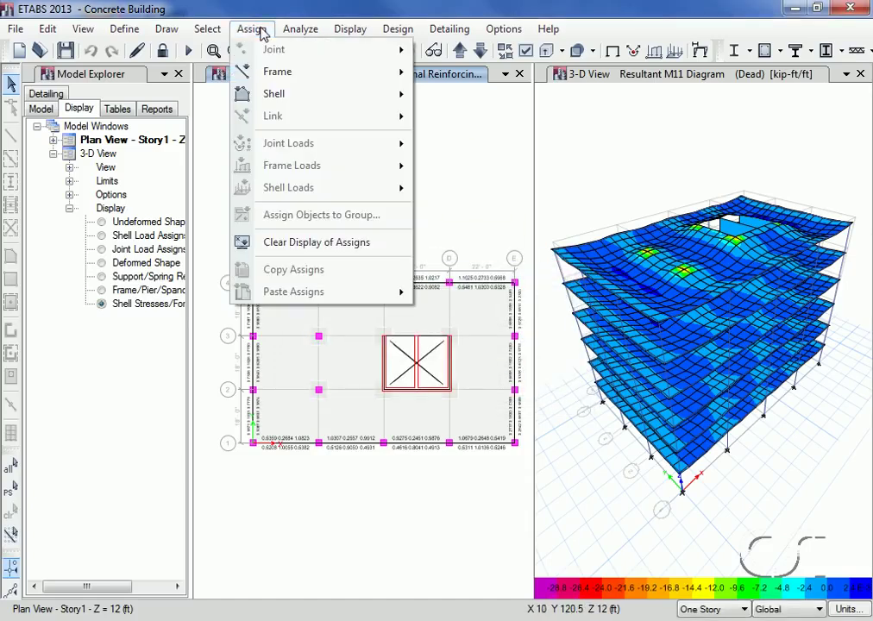
click(350, 244)
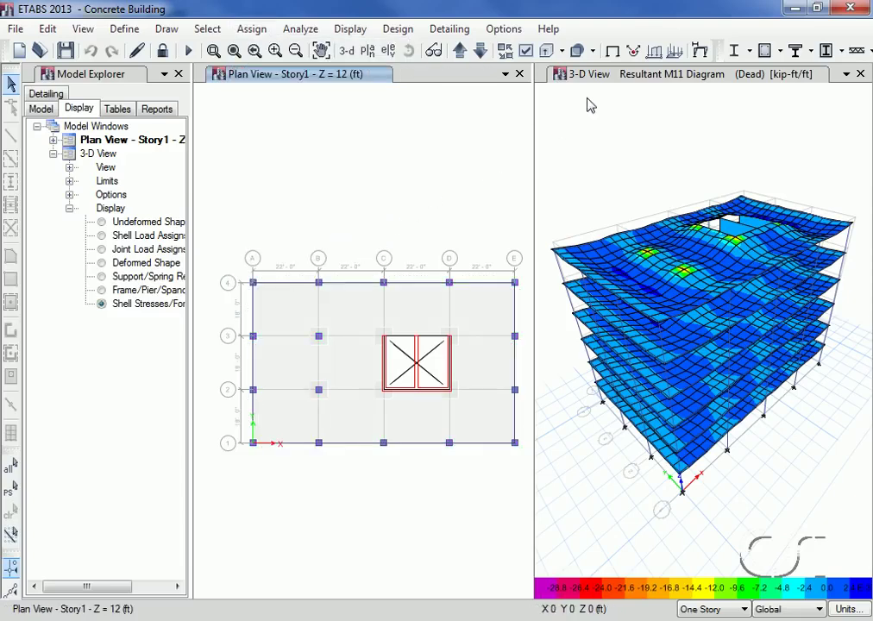
click(604, 78)
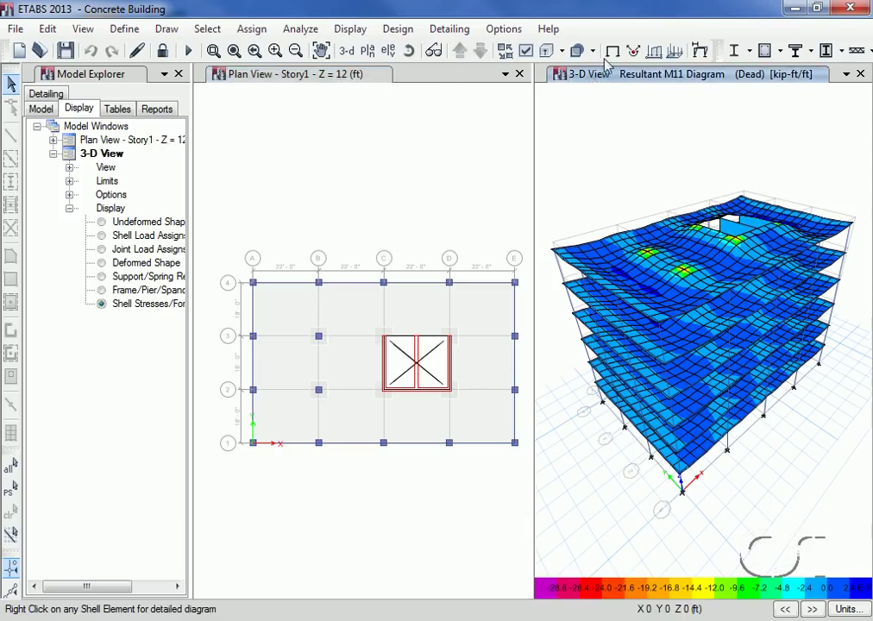
click(613, 52)
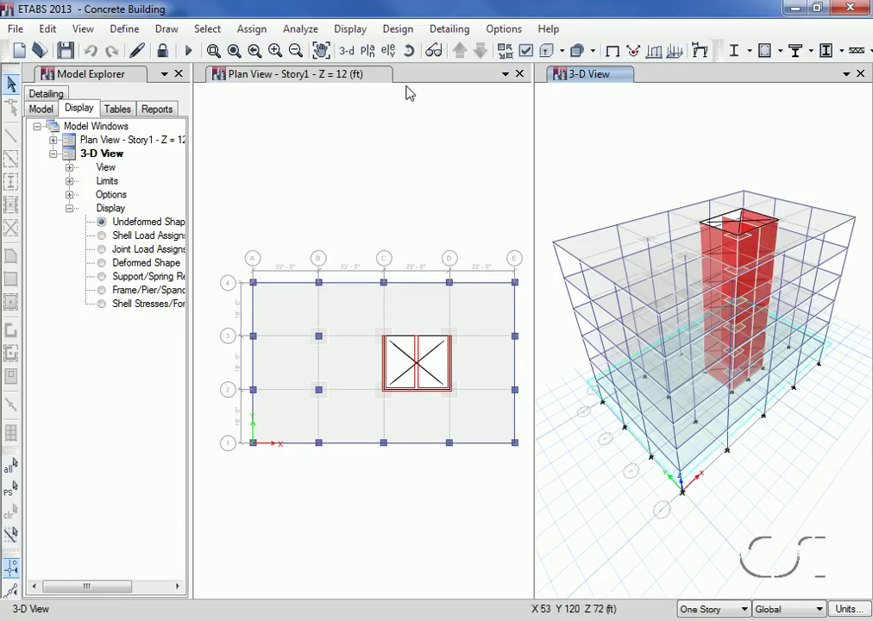
Select all walls by object type and show only the selected objects in the Story1 plan view
click(359, 87)
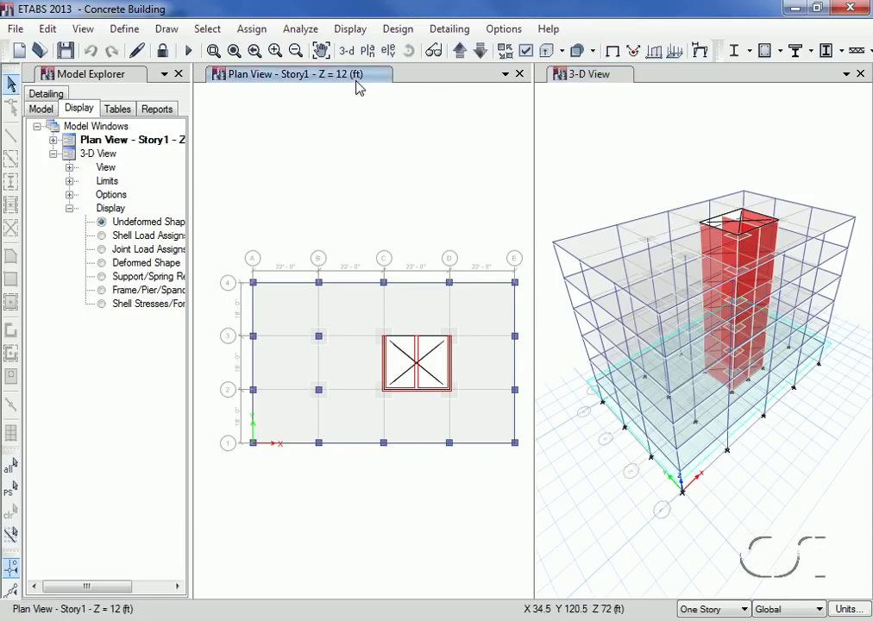
click(207, 29)
mouse_move(221, 52)
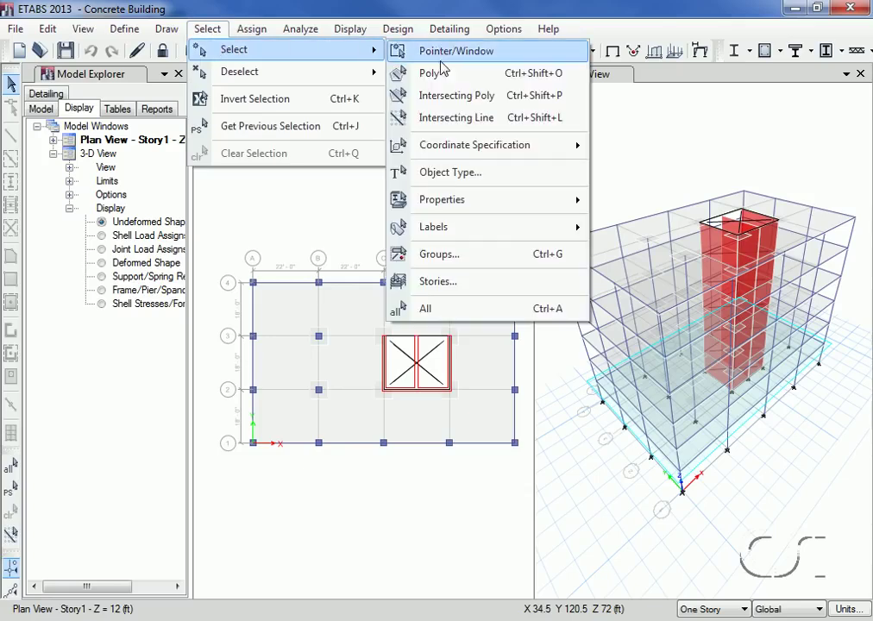
click(476, 173)
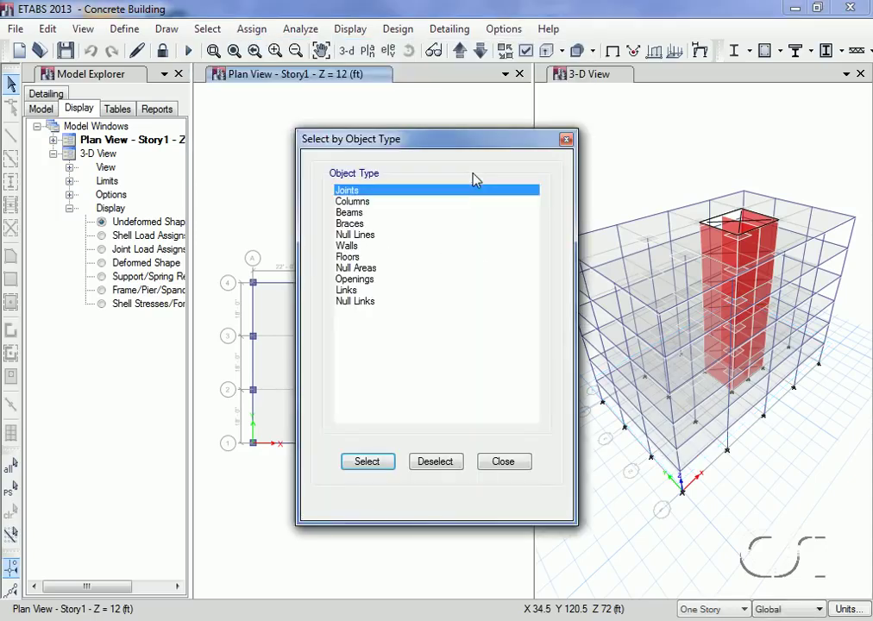
click(352, 246)
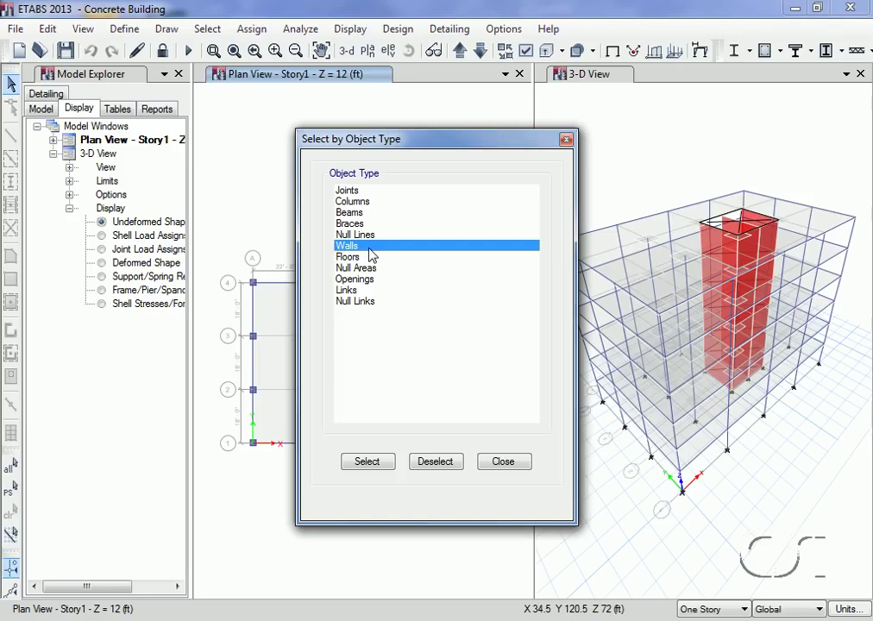
click(382, 472)
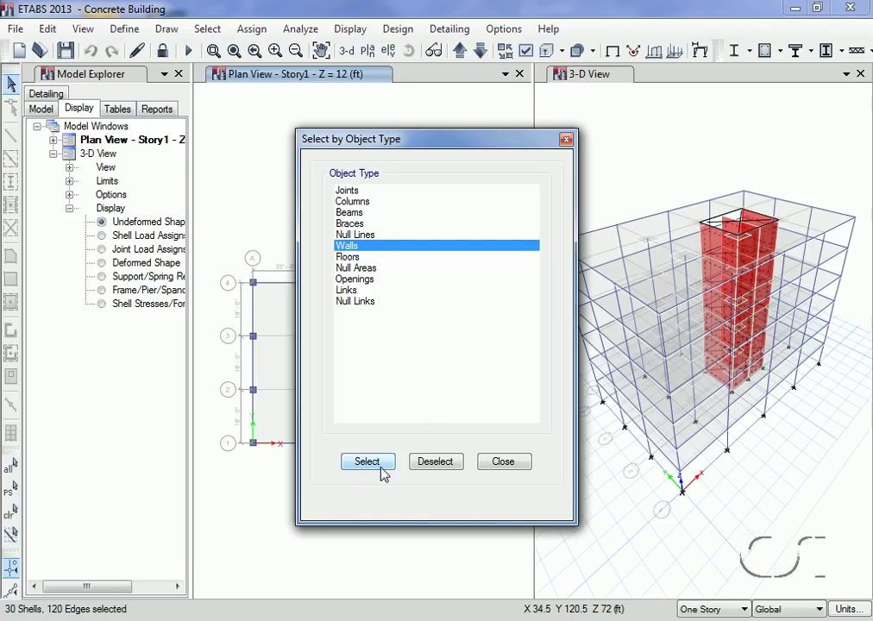
click(501, 462)
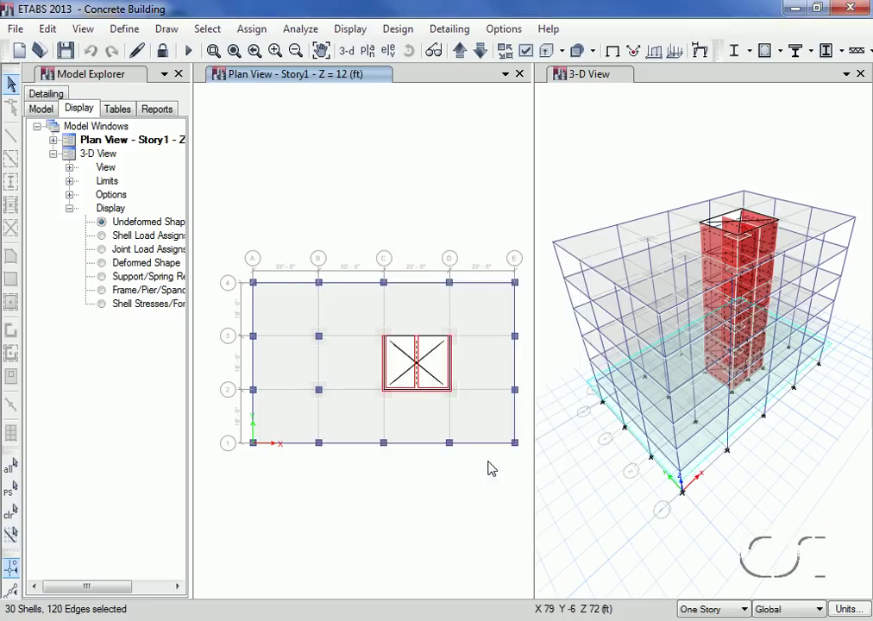
click(82, 28)
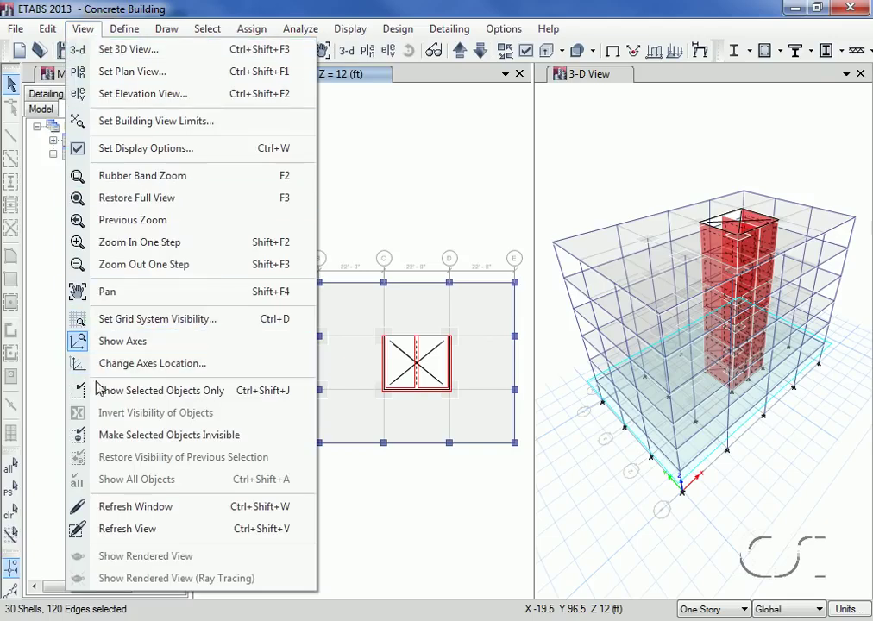
click(173, 394)
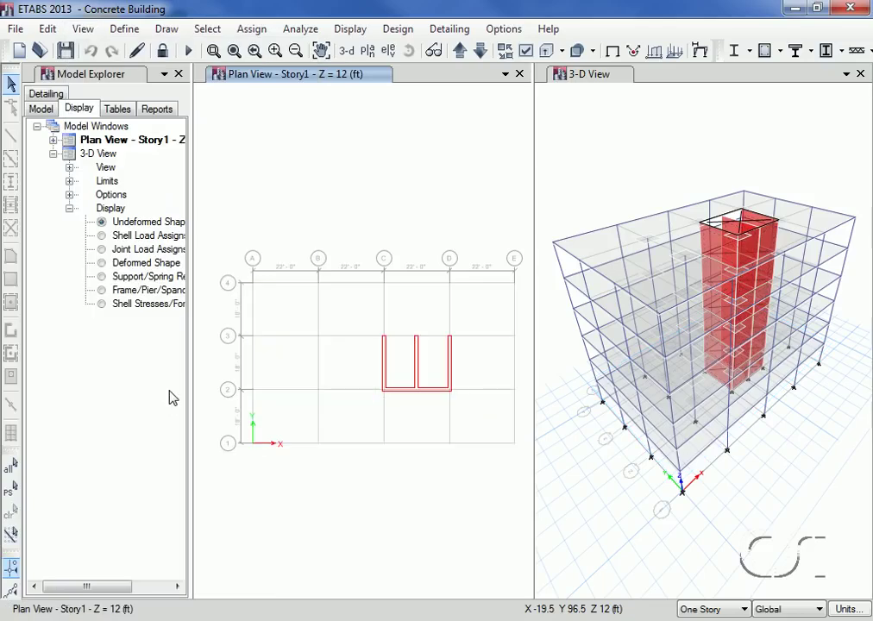
Add two new wall pier labels, P3 and P4, to the existing pier label definitions
click(126, 29)
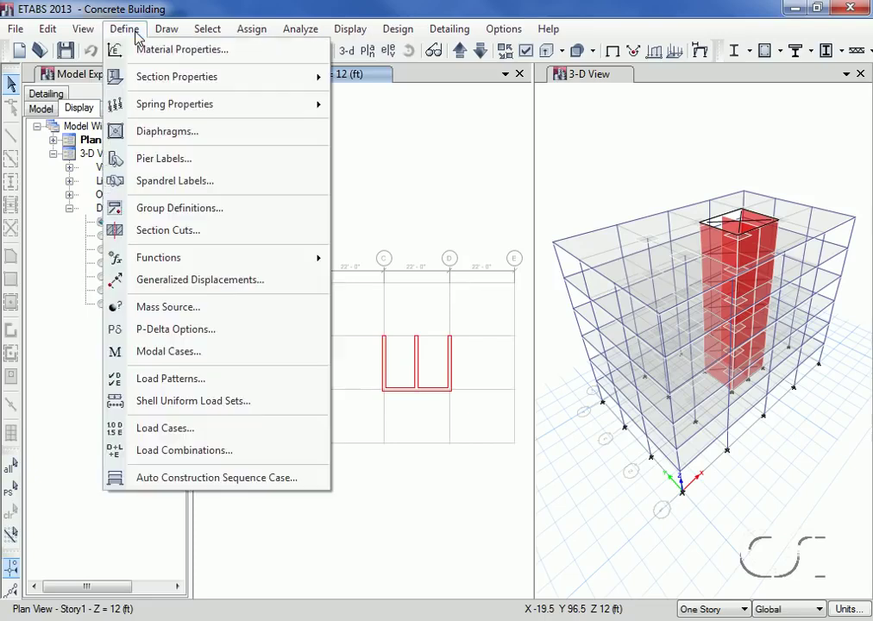
click(164, 158)
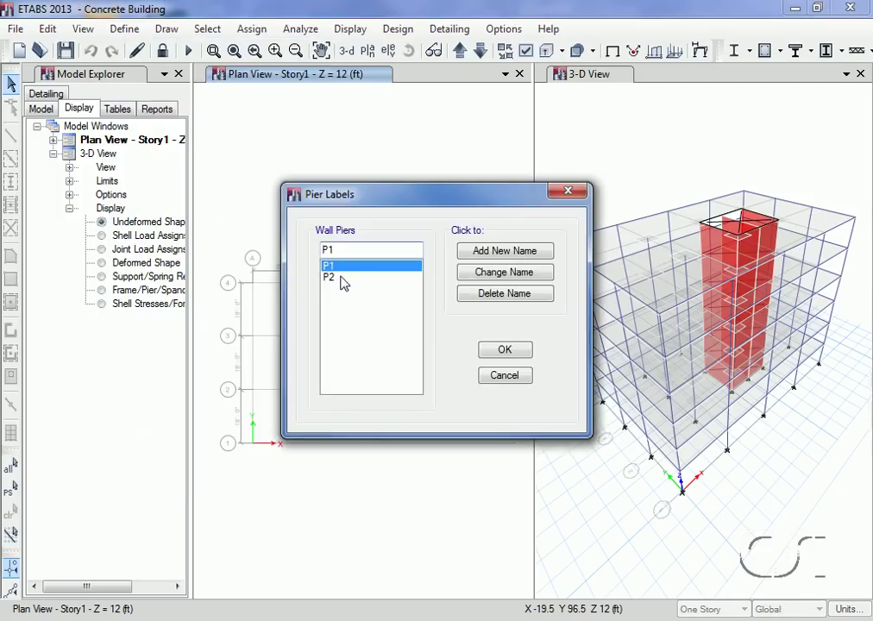
double_click(342, 245)
text(P3)
click(474, 251)
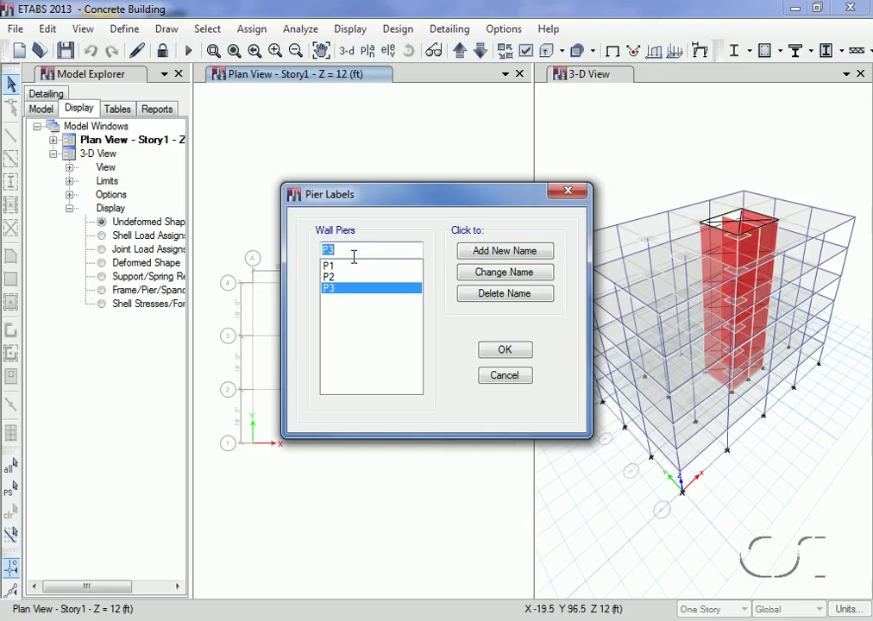
text(P4)
click(476, 258)
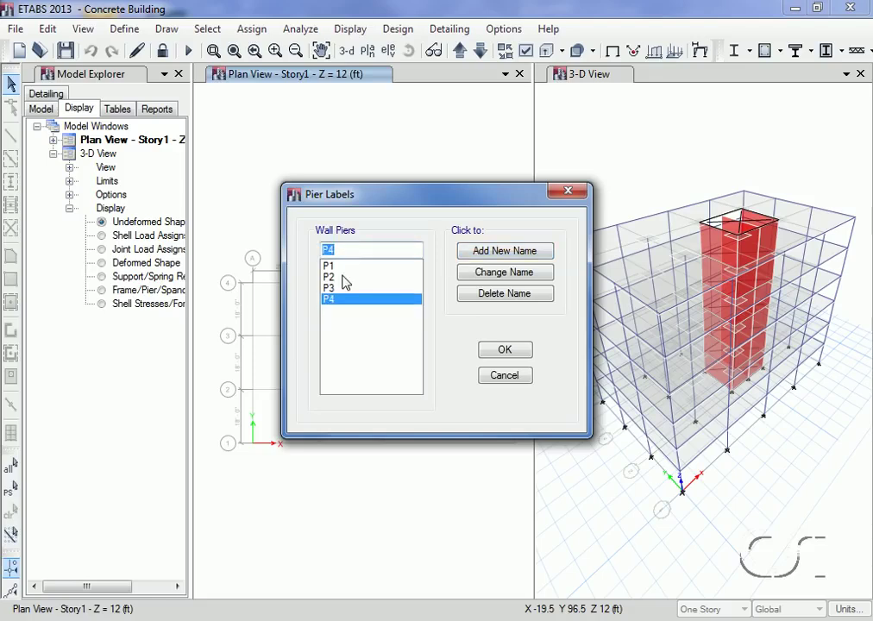
click(500, 354)
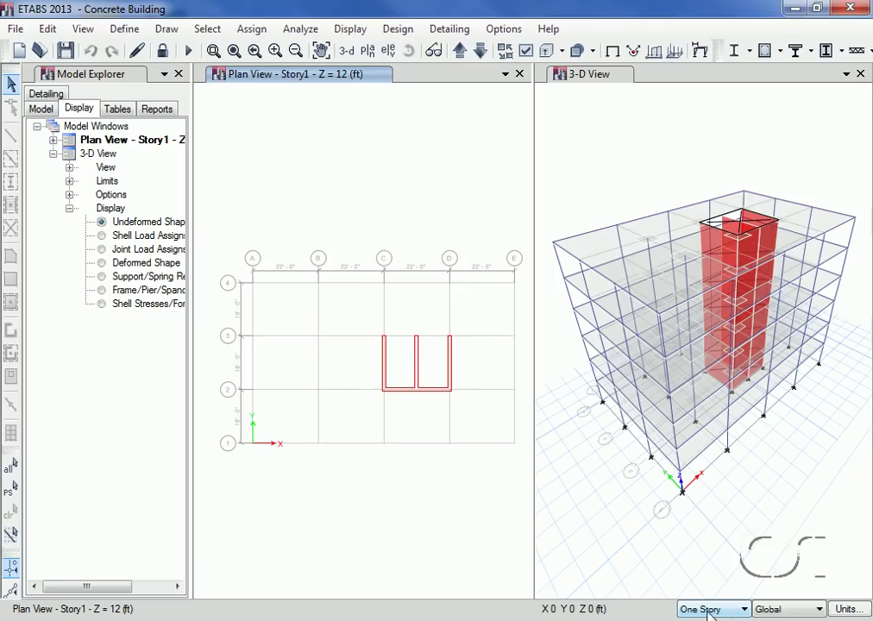
With All Stories active, assign pier label P1 to the core wall on grid C between grids 2 and 3
scroll(711, 614, down, 1)
click(386, 377)
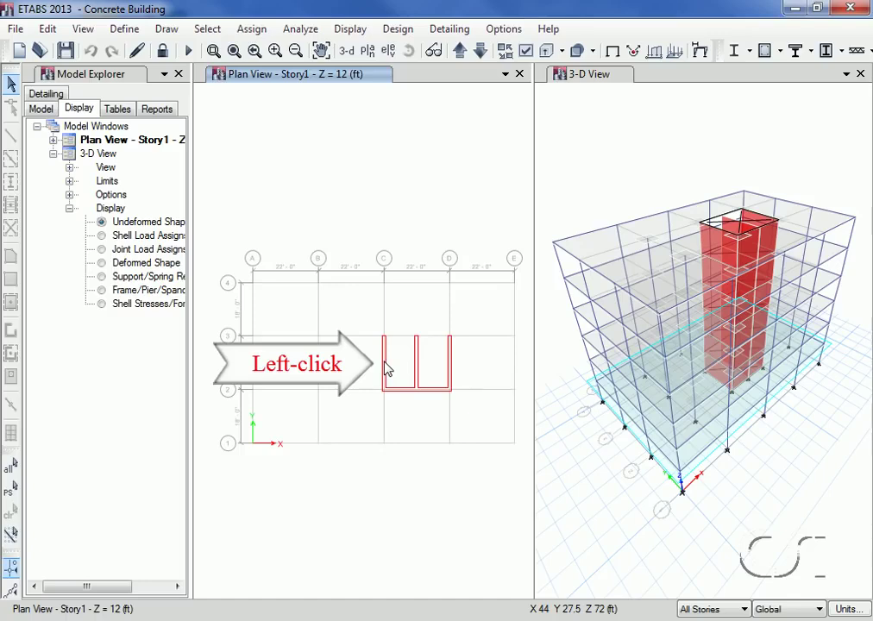
click(386, 369)
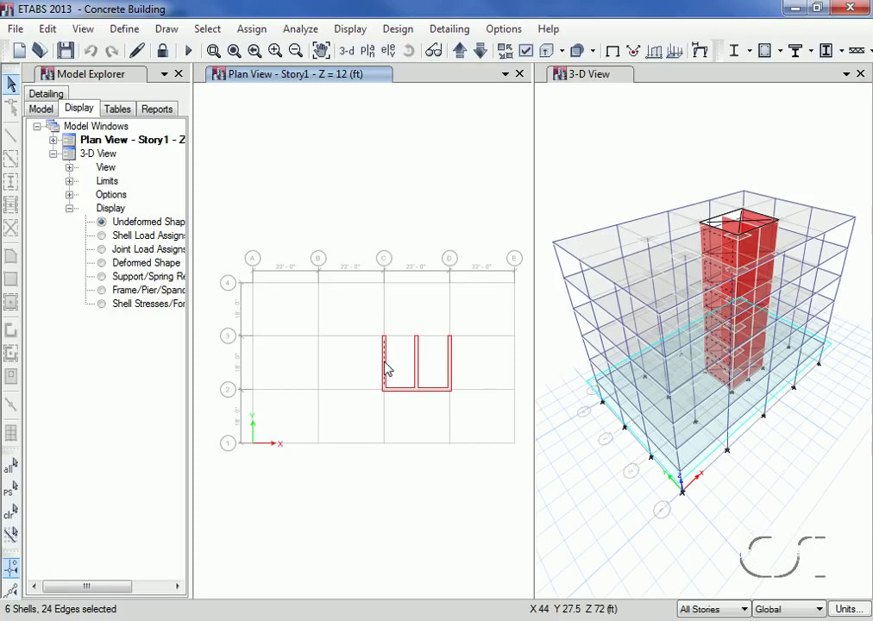
click(249, 30)
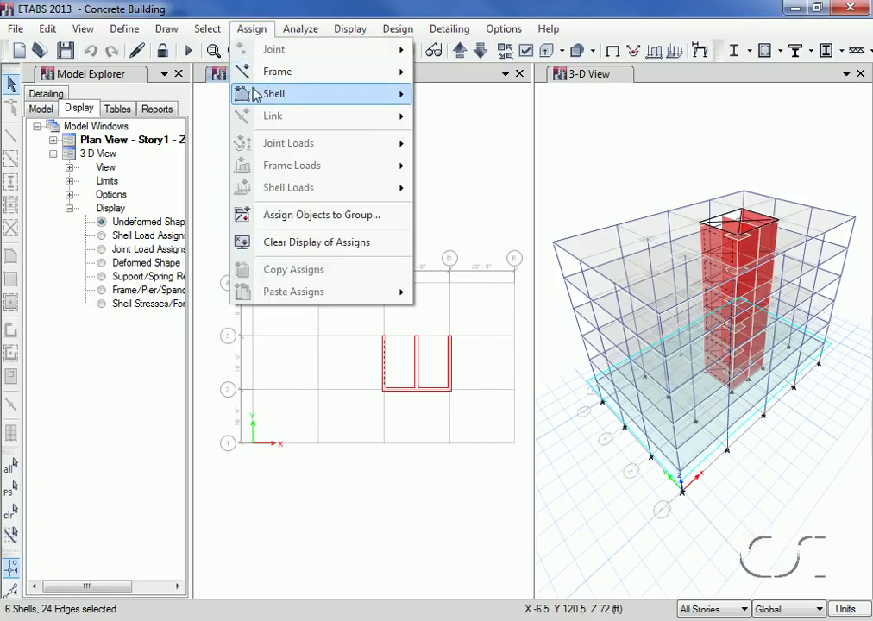
mouse_move(252, 93)
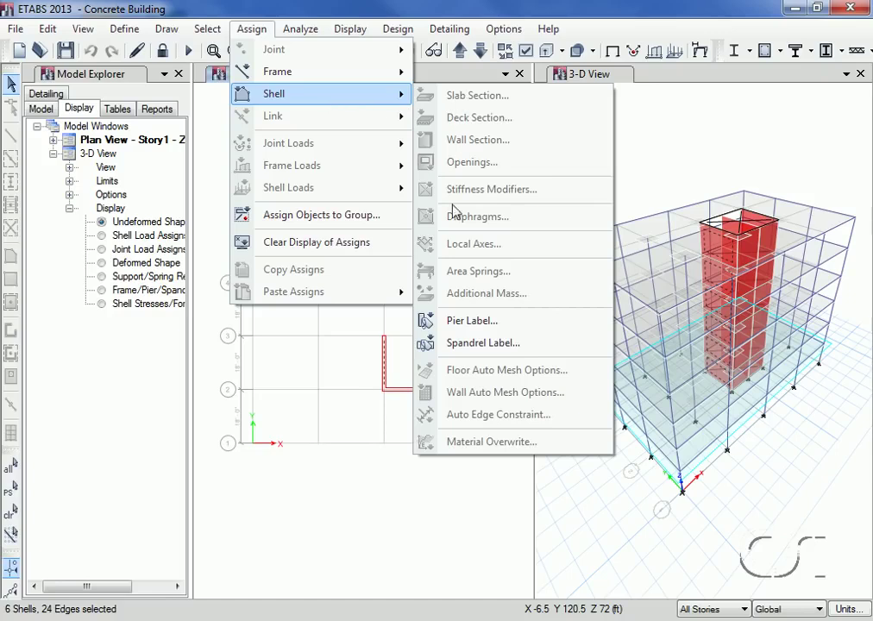
click(464, 322)
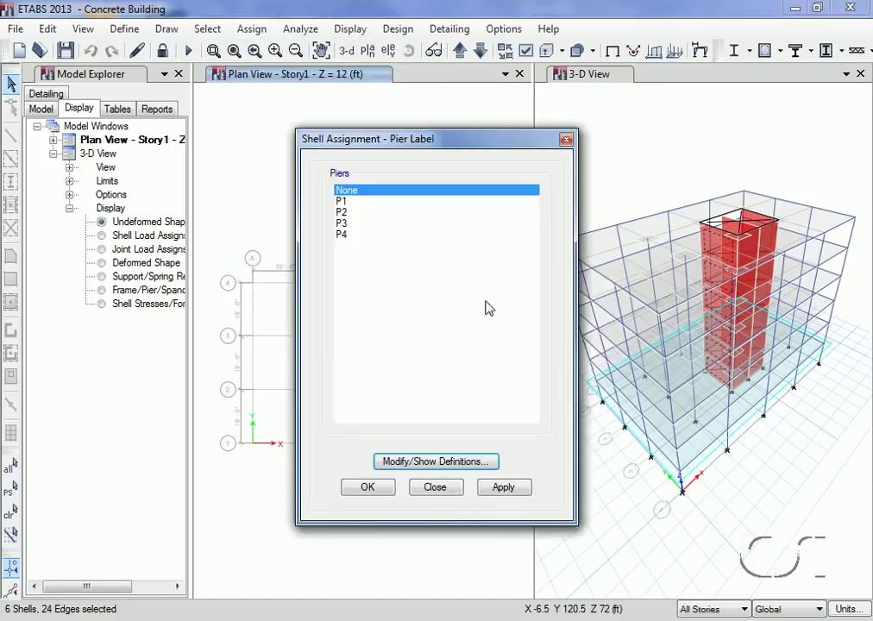
drag(514, 141, 706, 115)
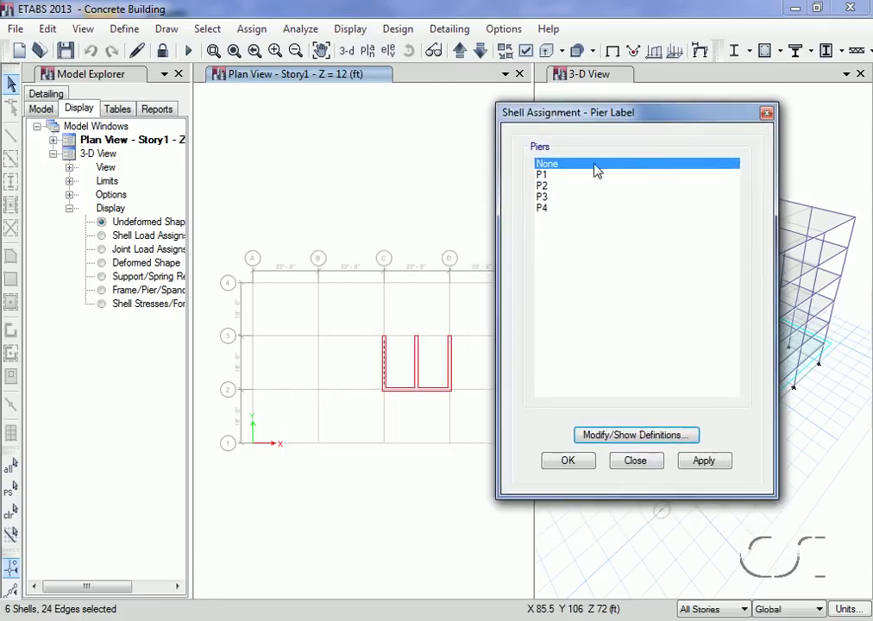
click(542, 175)
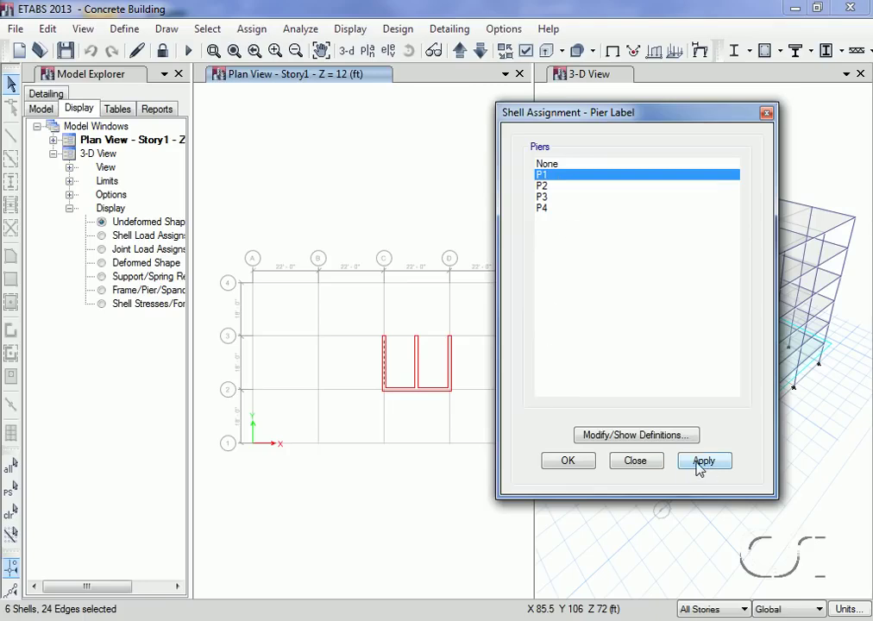
click(725, 466)
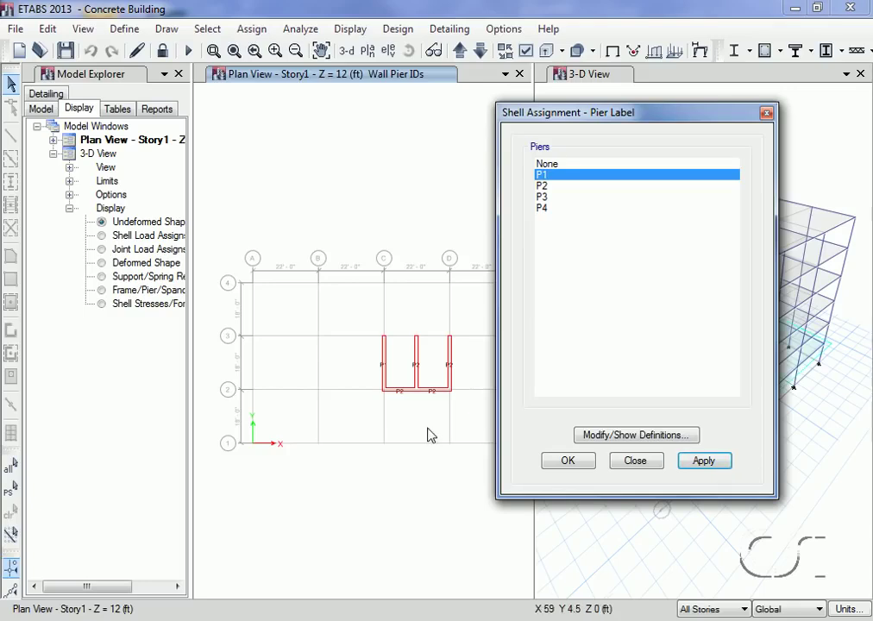
Assign pier label P3 to the core wall on grid D between grids 2 and 3 at all stories
mouse_move(387, 377)
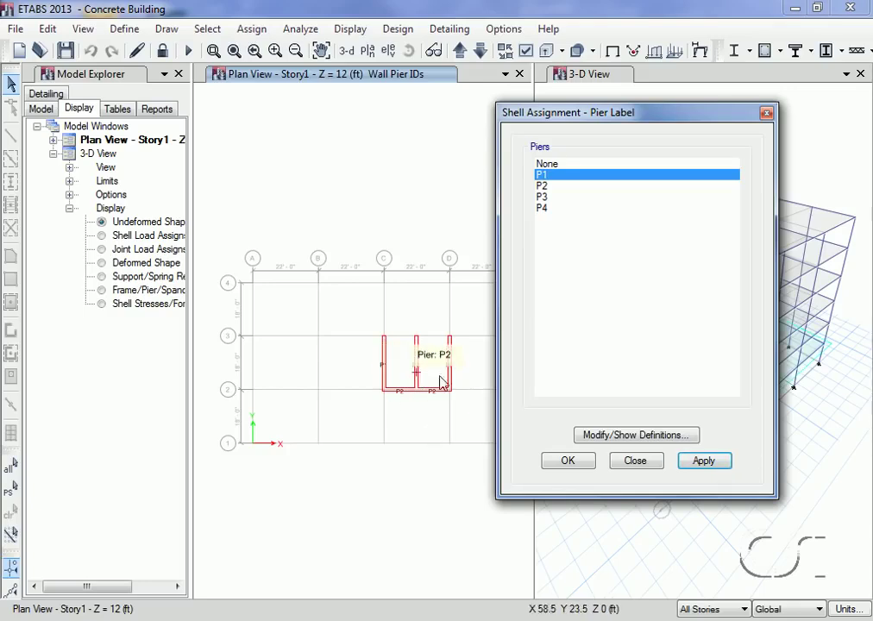
mouse_move(453, 384)
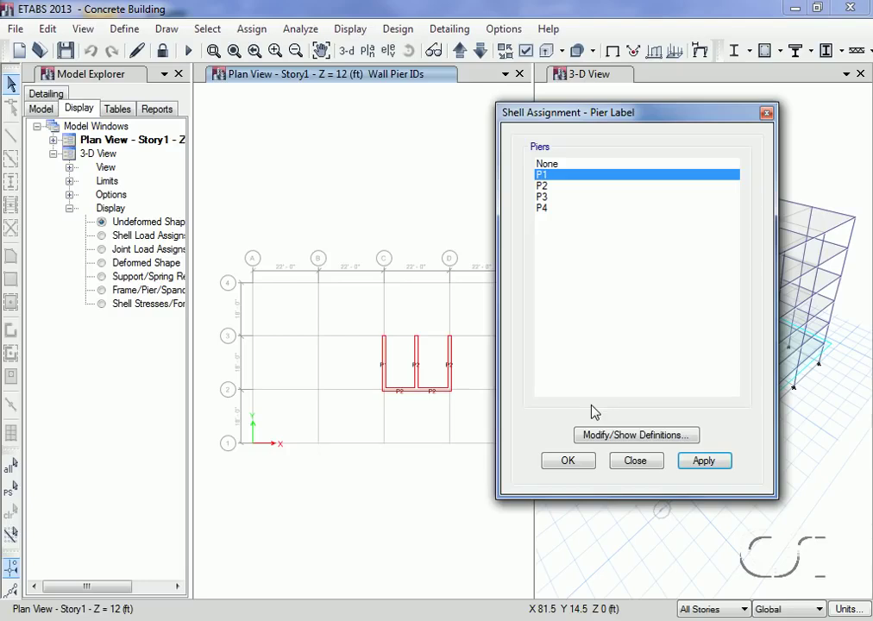
click(452, 370)
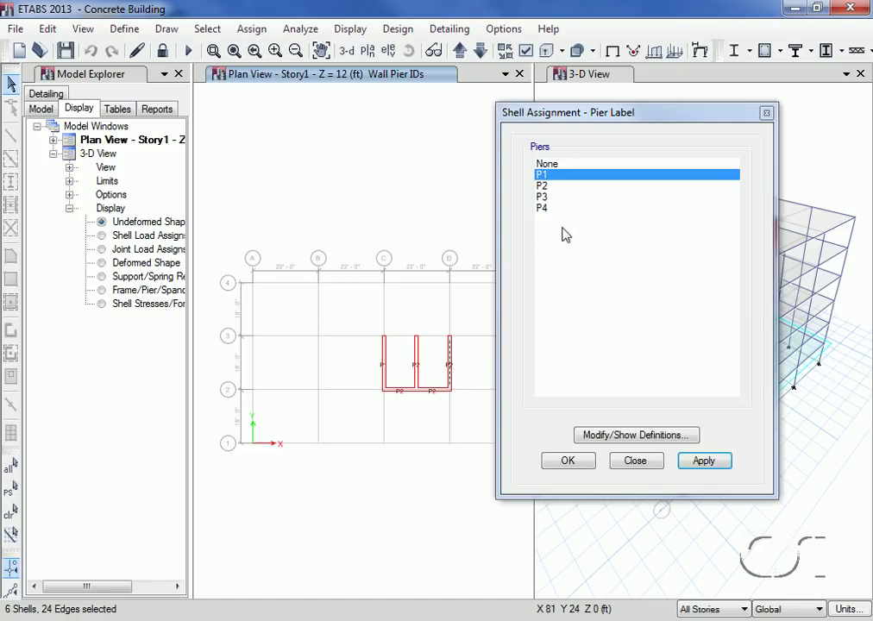
click(542, 198)
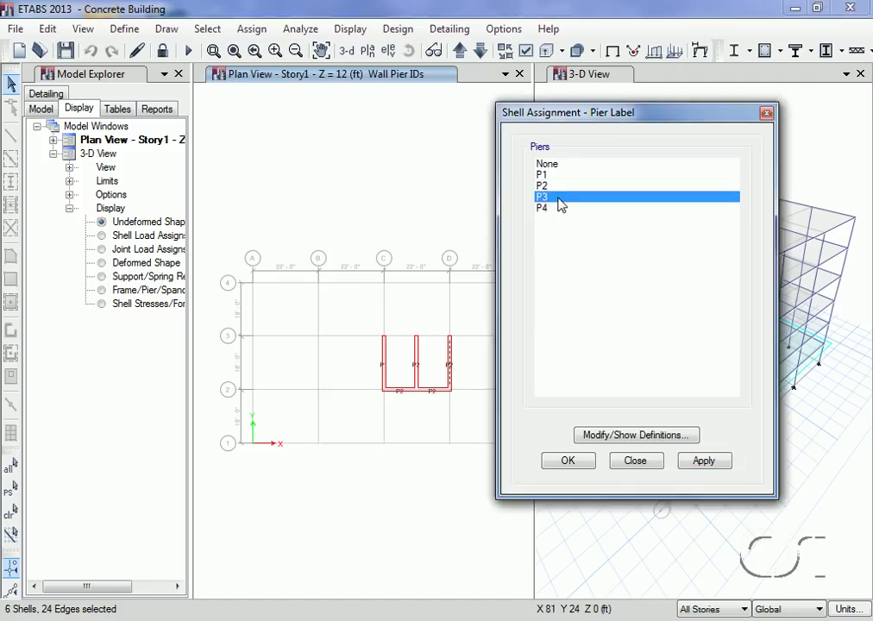
click(699, 462)
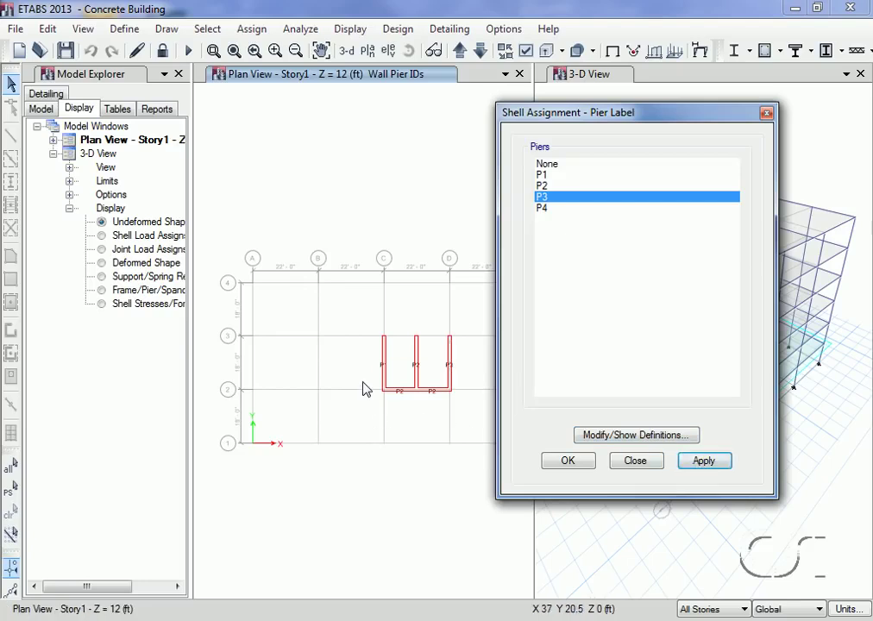
Assign pier label P4 to both core wall segments on grid 2 between grids C and D, and finish the pier assignment
drag(366, 373, 461, 409)
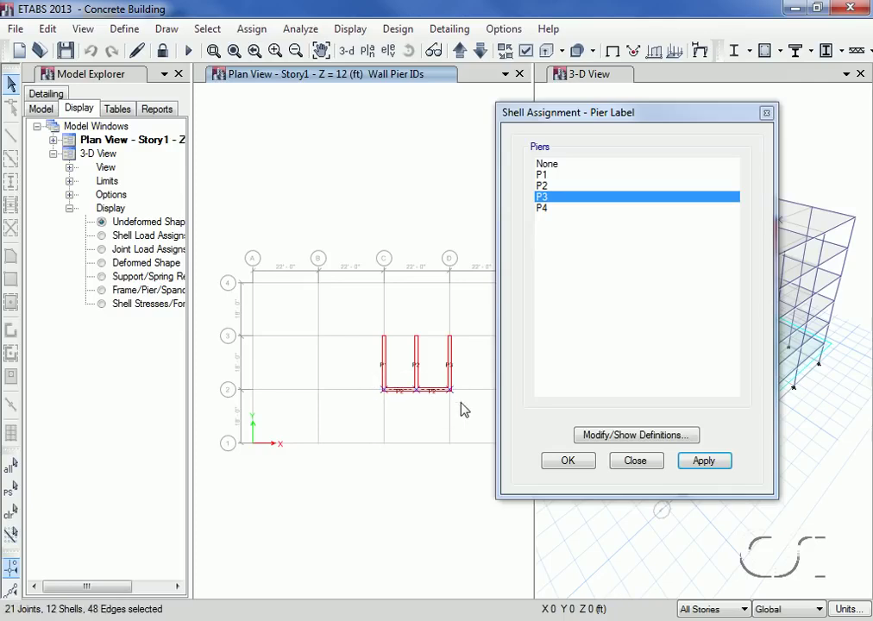
click(543, 210)
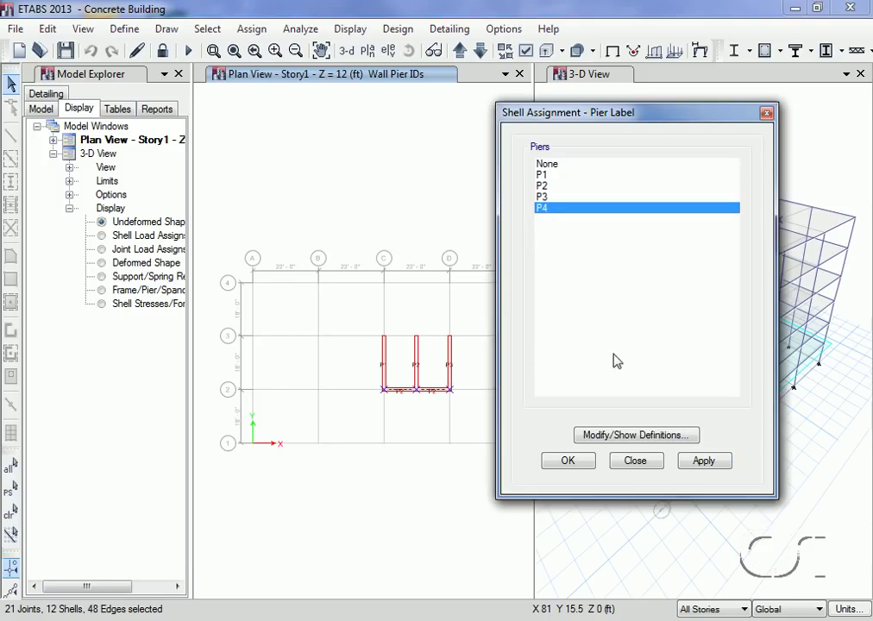
click(695, 462)
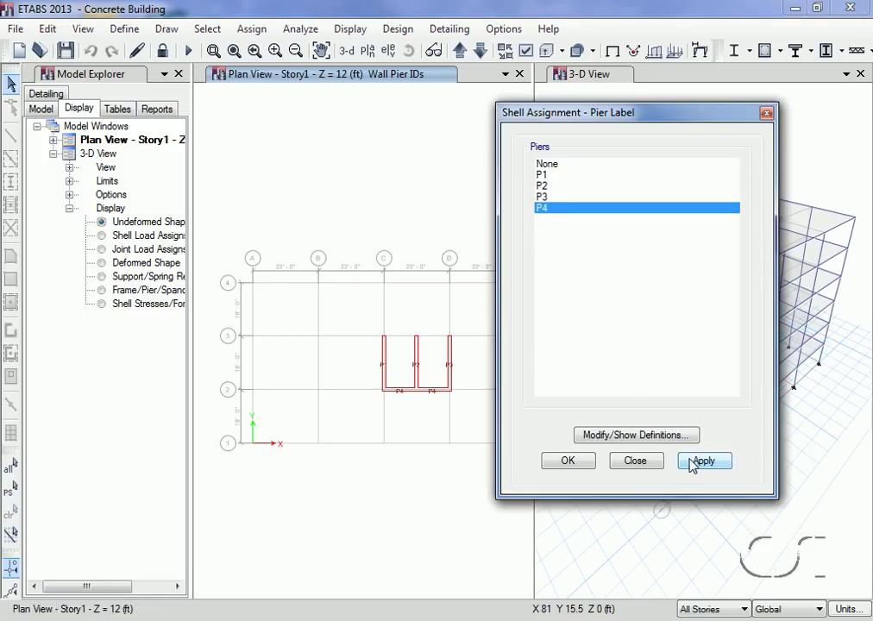
click(635, 462)
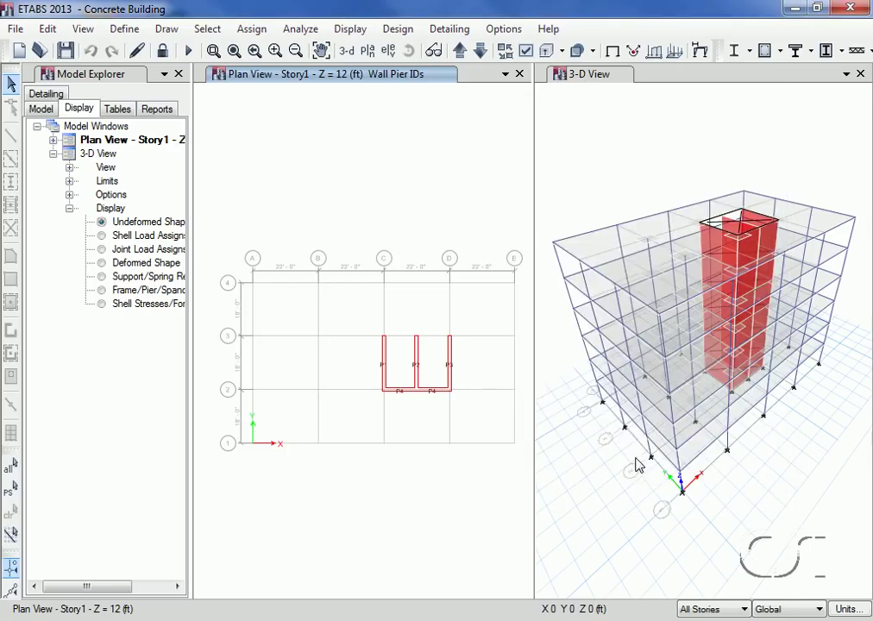
Change the plan view to a 3-D view of the walls and accept the ACI 318-11 shear wall design preferences
click(348, 52)
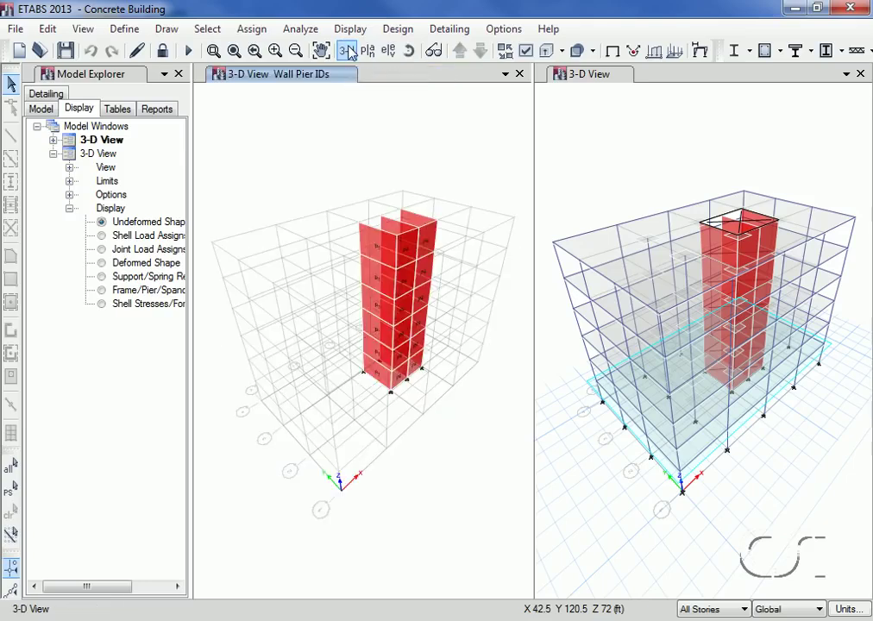
click(393, 33)
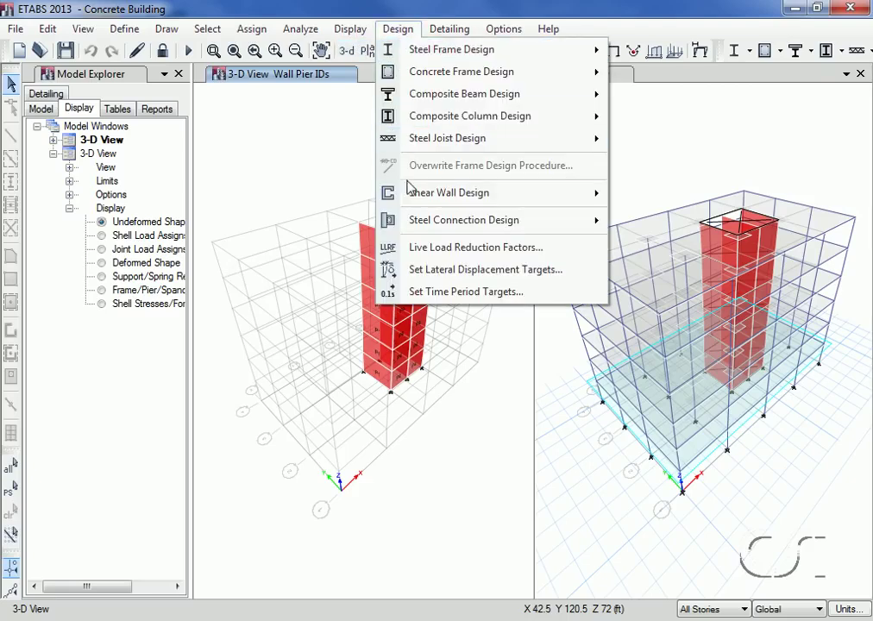
mouse_move(408, 192)
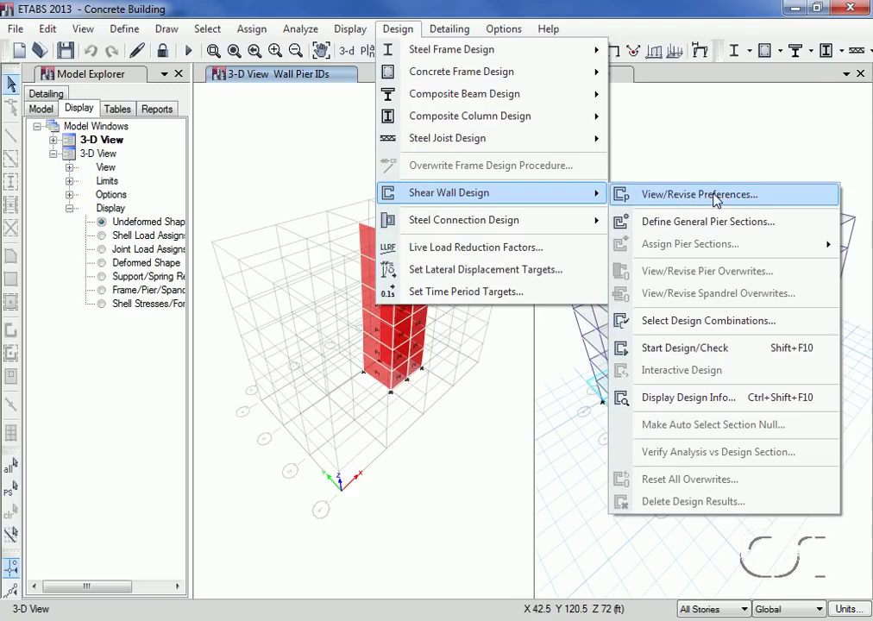
click(670, 199)
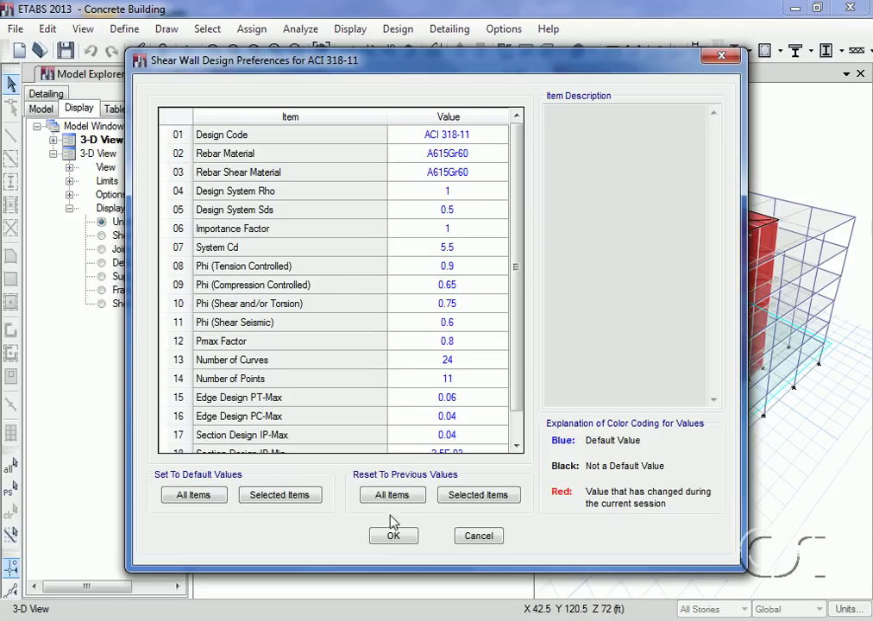
click(397, 542)
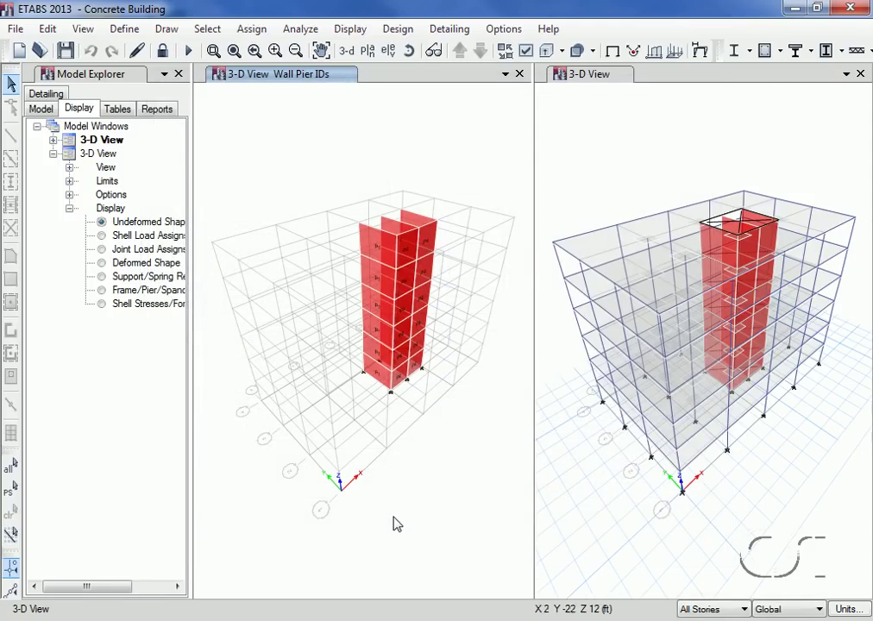
Run the shear wall design check on the core wall piers
click(397, 30)
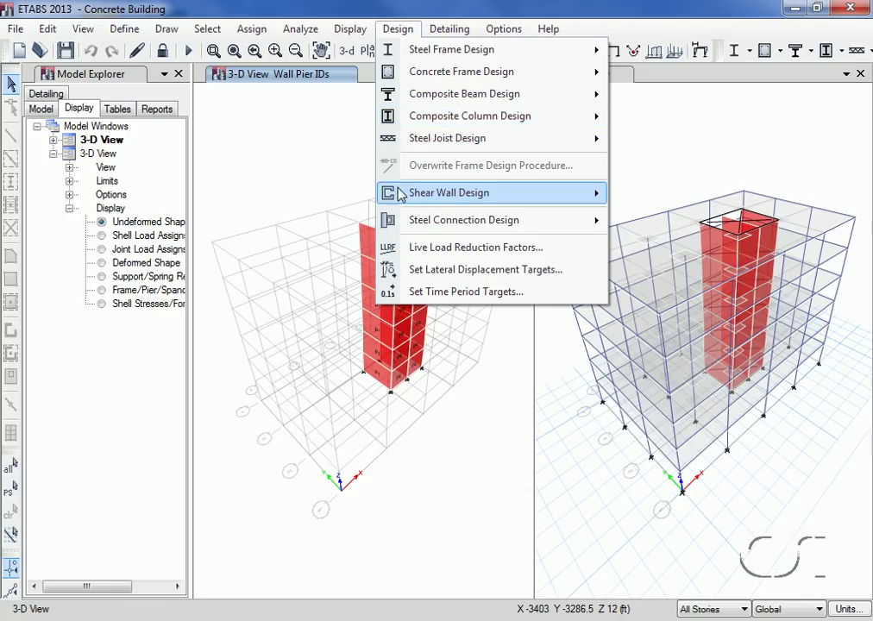
mouse_move(401, 195)
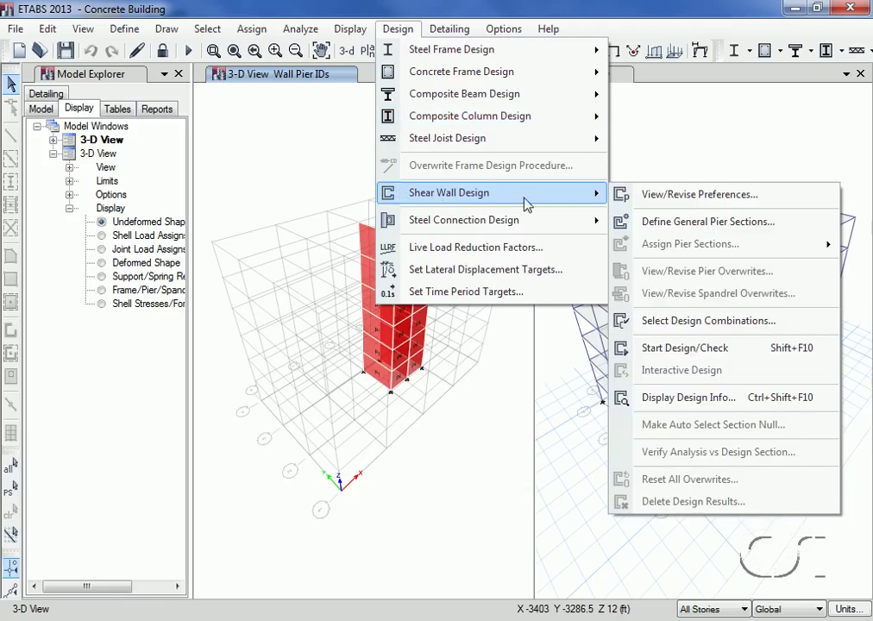
click(673, 350)
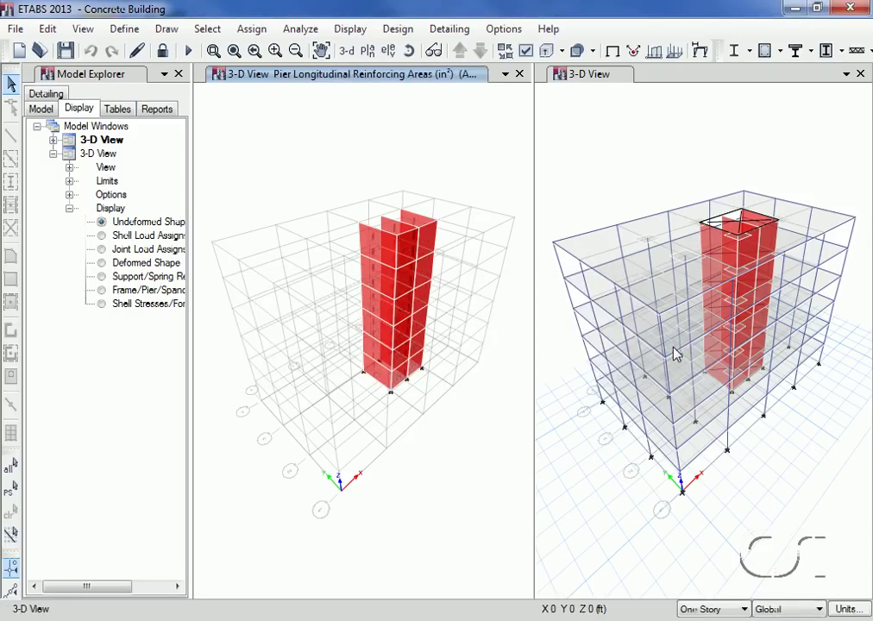
Examine the design details of pier P1 at Story6, then clear the pier reinforcing results from the walls' 3-D view
mouse_move(411, 274)
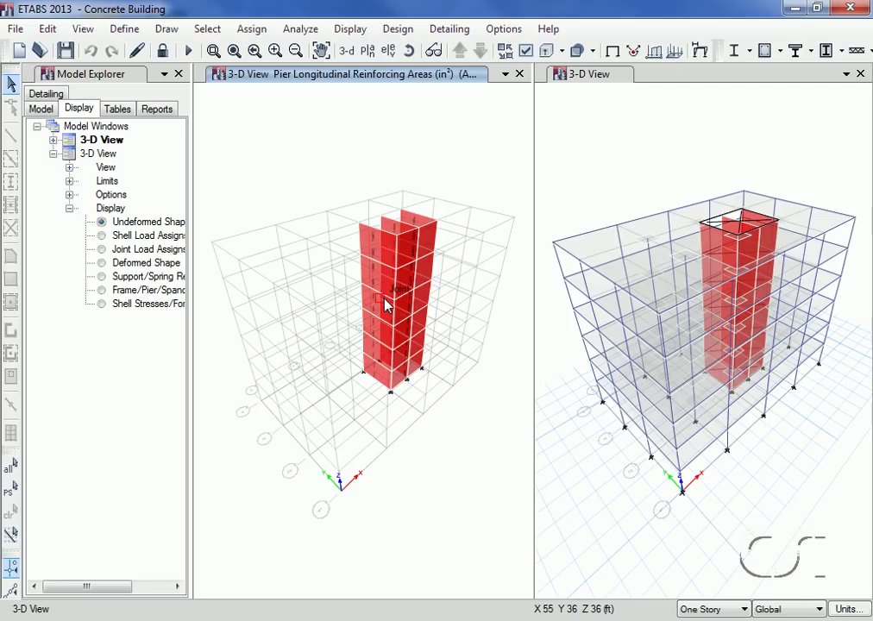
right_click(383, 250)
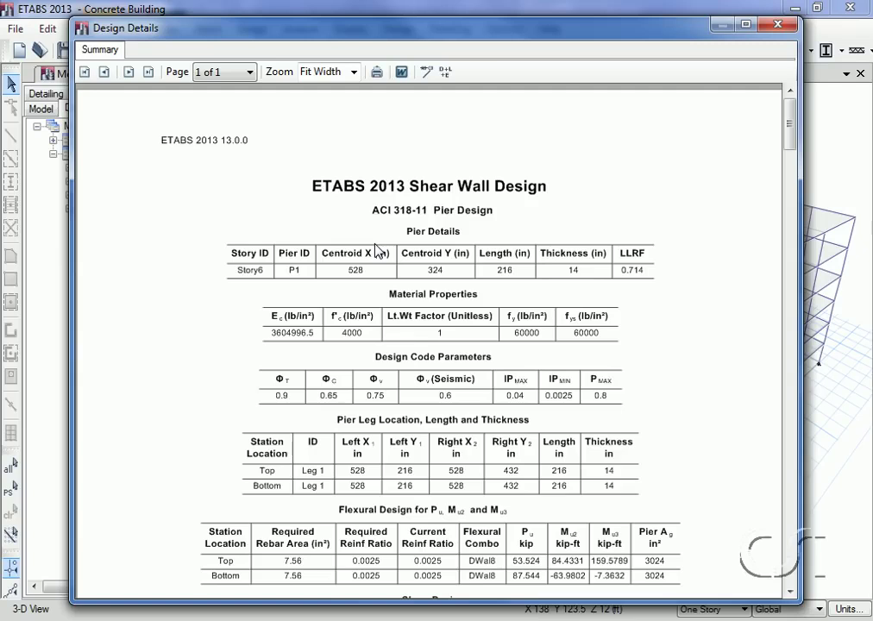
click(776, 28)
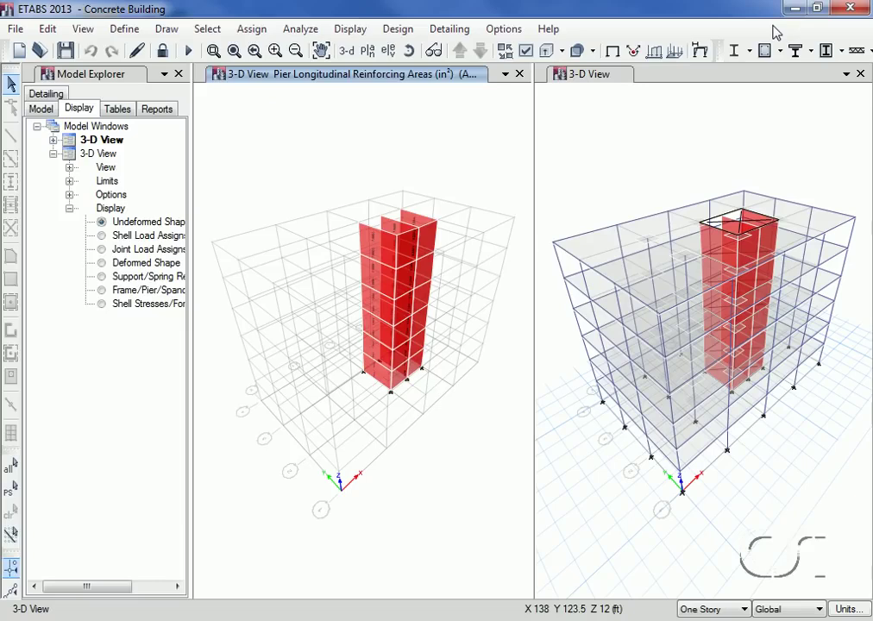
click(259, 30)
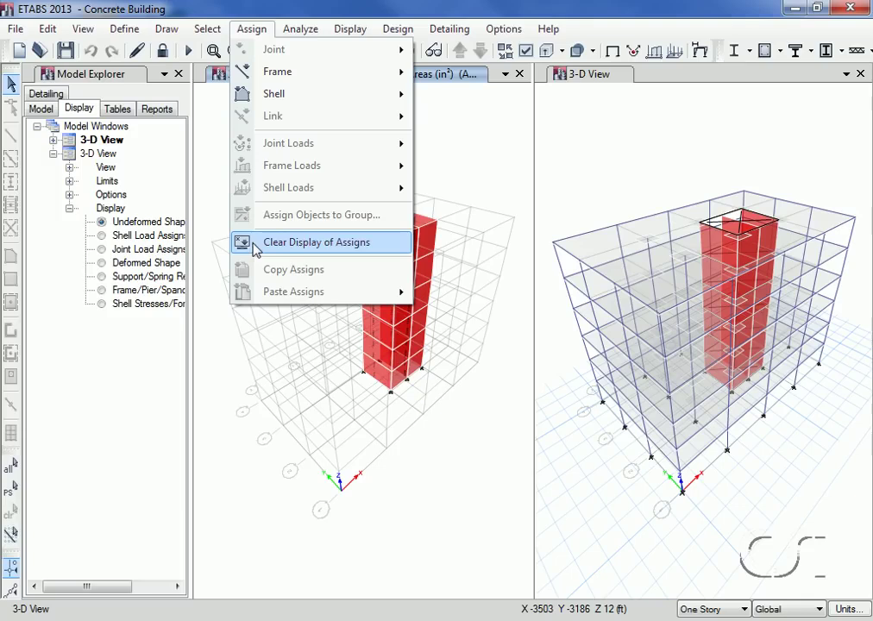
click(339, 248)
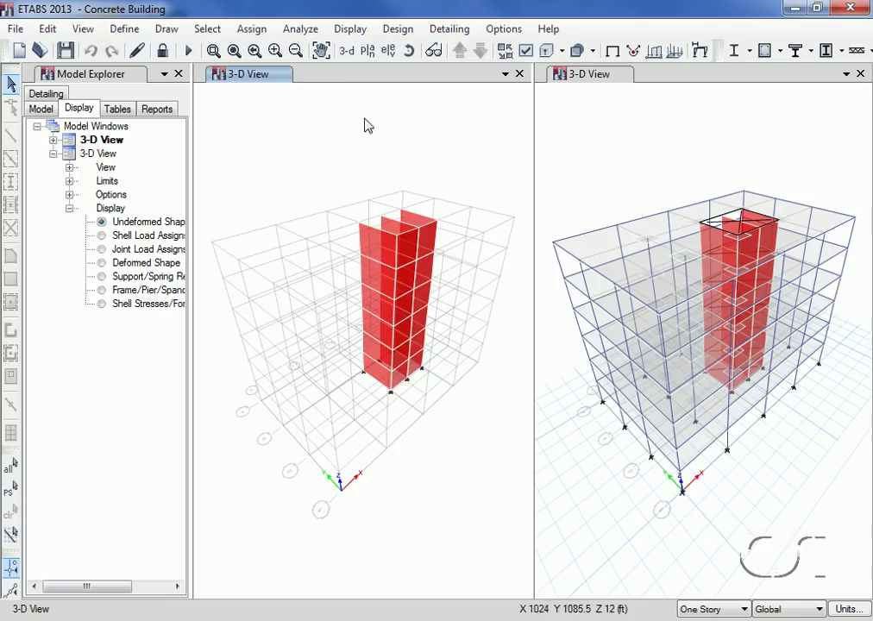
Change the walls' 3-D view to the Story6 plan view and show all objects of the building again
click(368, 53)
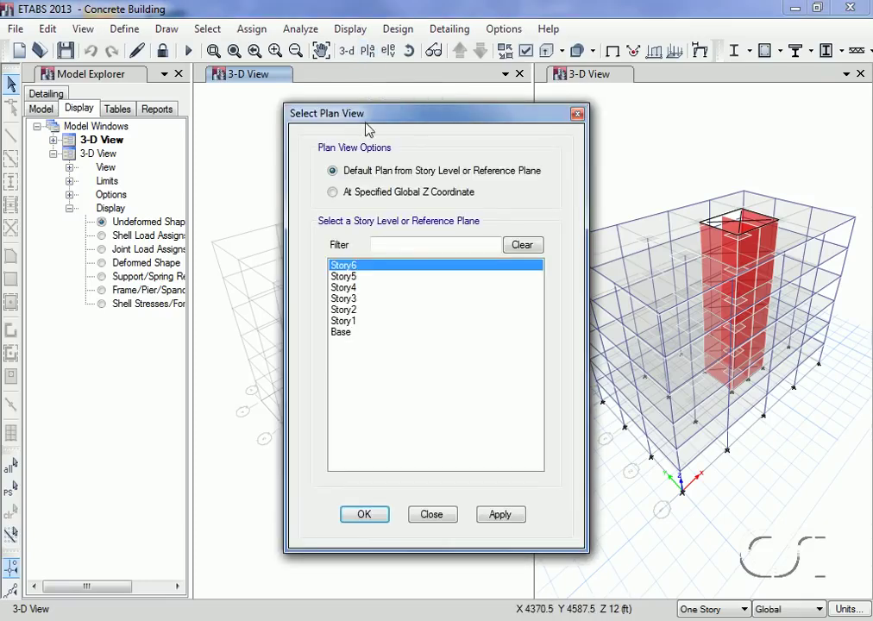
click(362, 515)
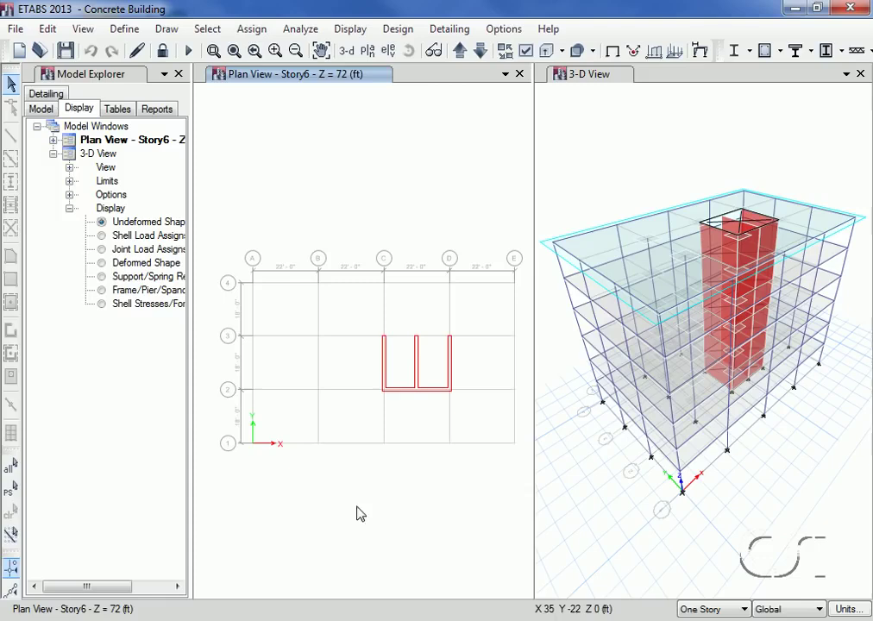
click(84, 30)
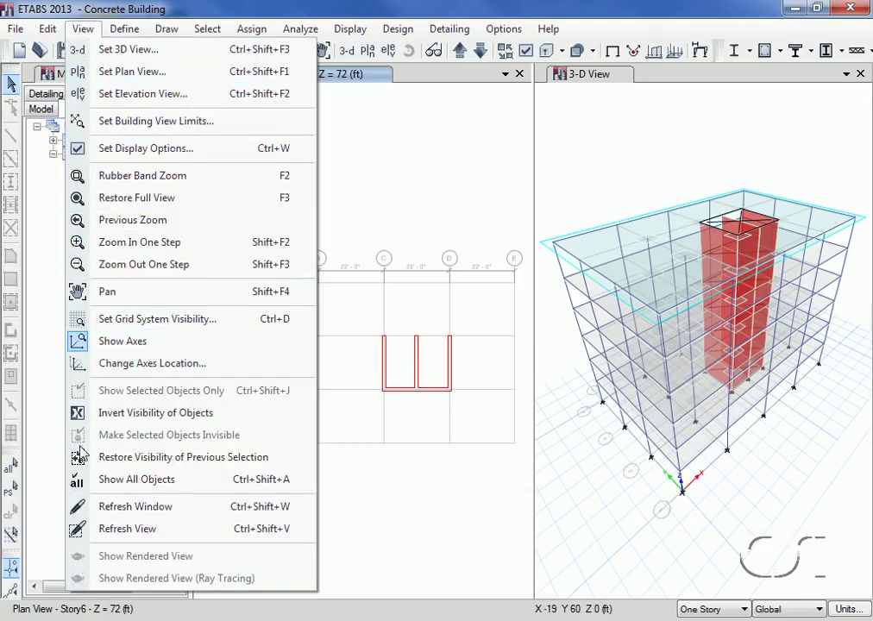
click(105, 485)
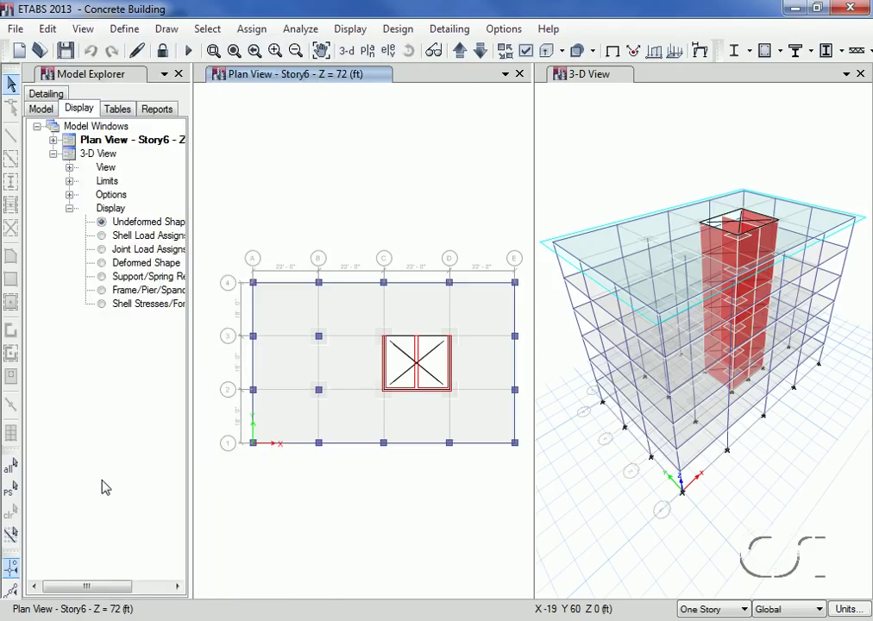
Show the Shear Wall Pier Summary design table, look through its pier rows, and close the table
click(119, 111)
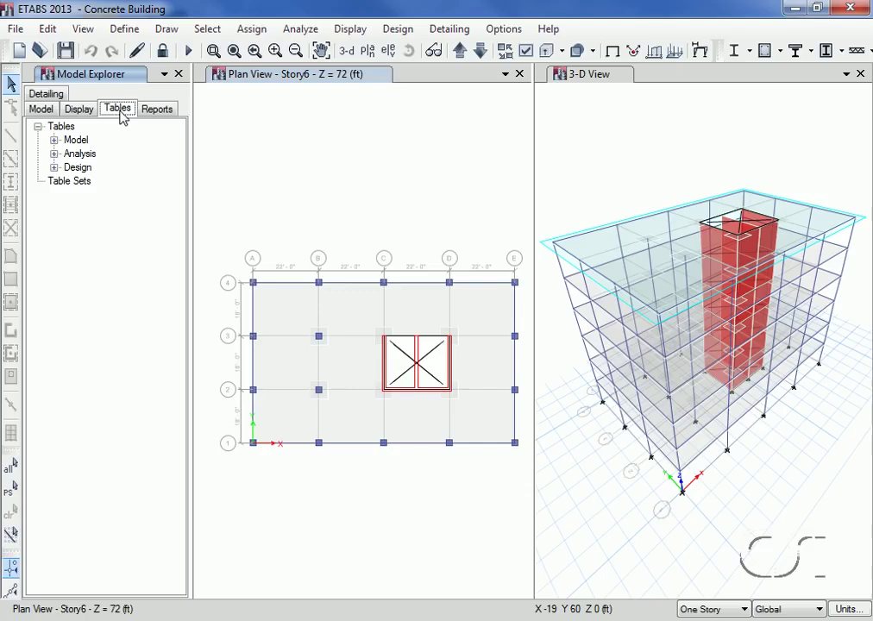
click(53, 169)
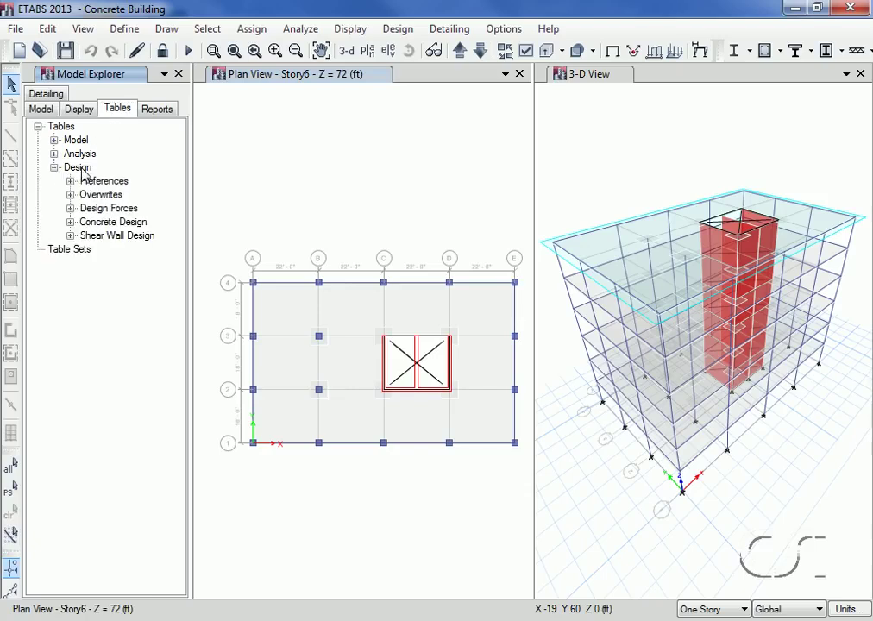
click(71, 237)
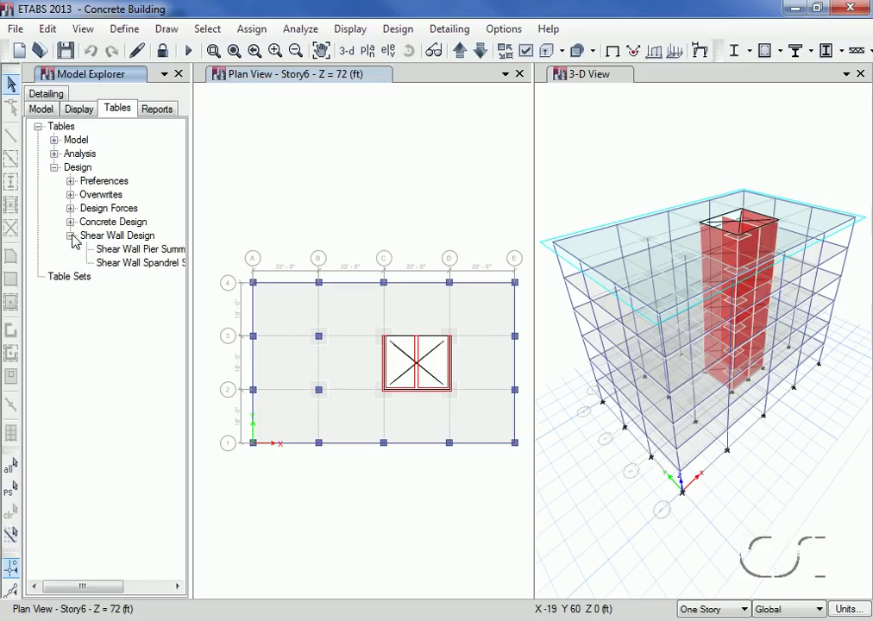
right_click(127, 252)
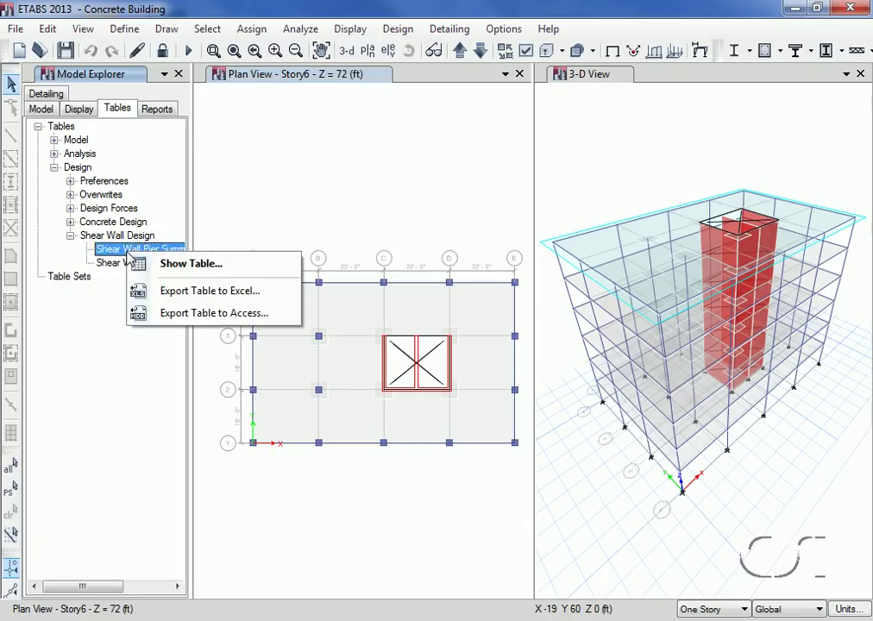
click(184, 266)
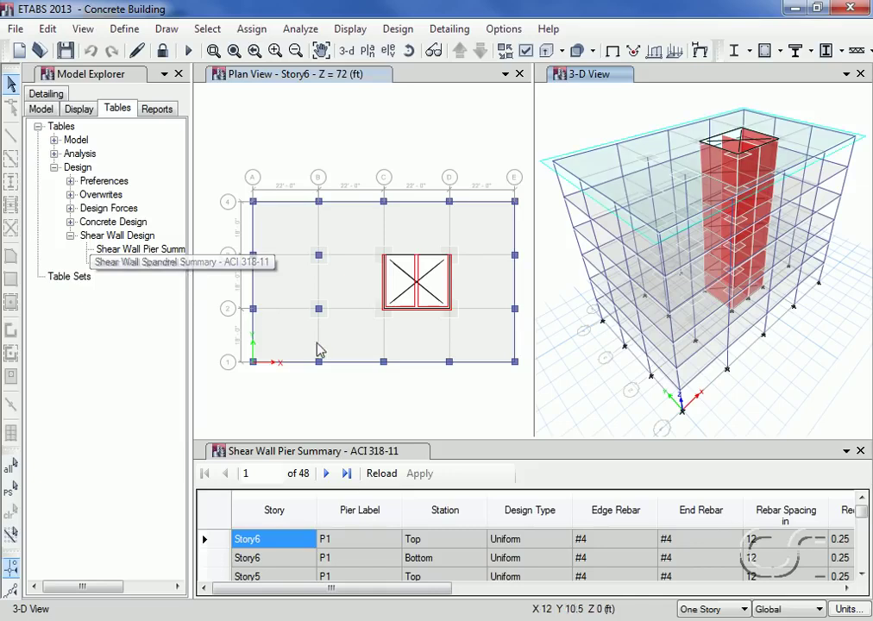
mouse_move(862, 518)
mouse_down()
mouse_move(864, 563)
mouse_move(863, 522)
mouse_up()
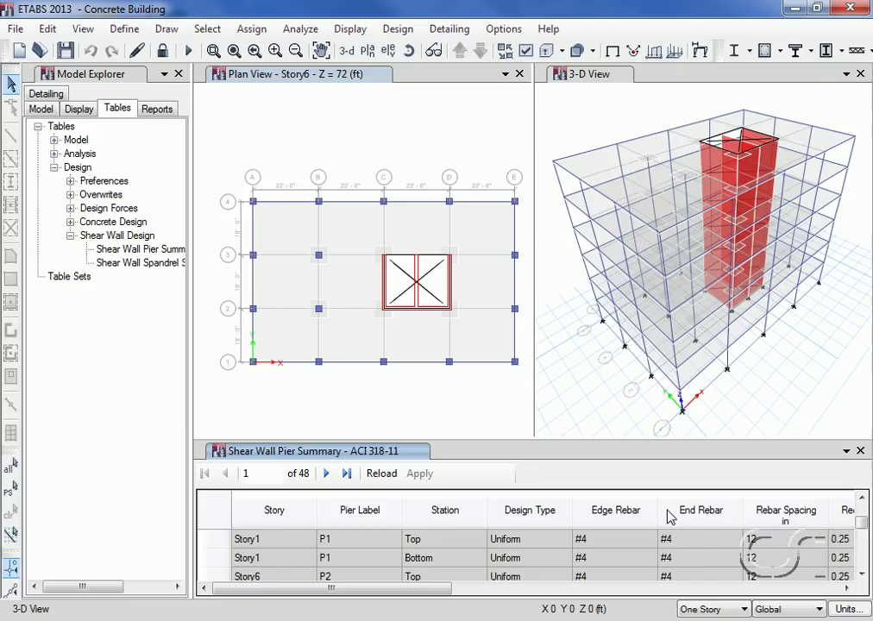
click(860, 450)
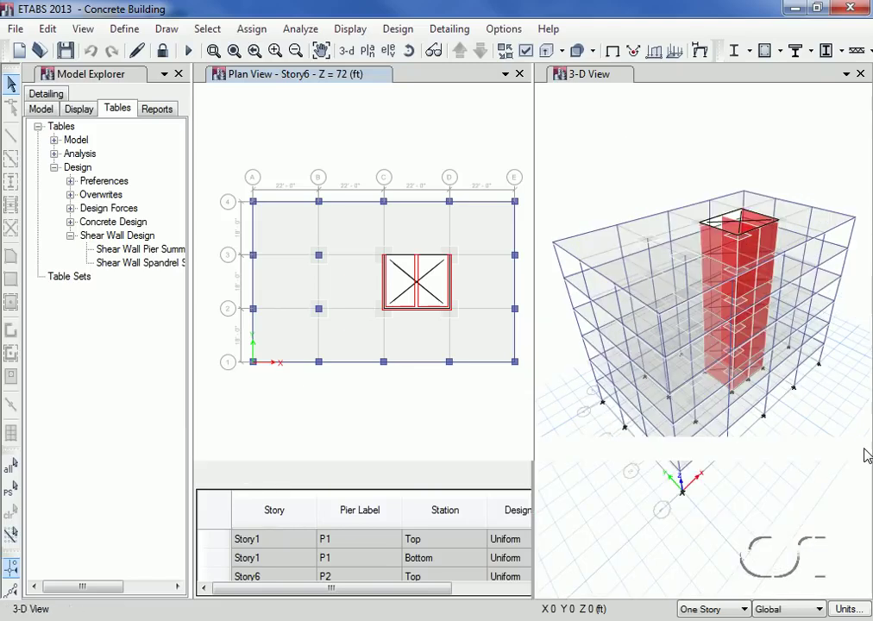